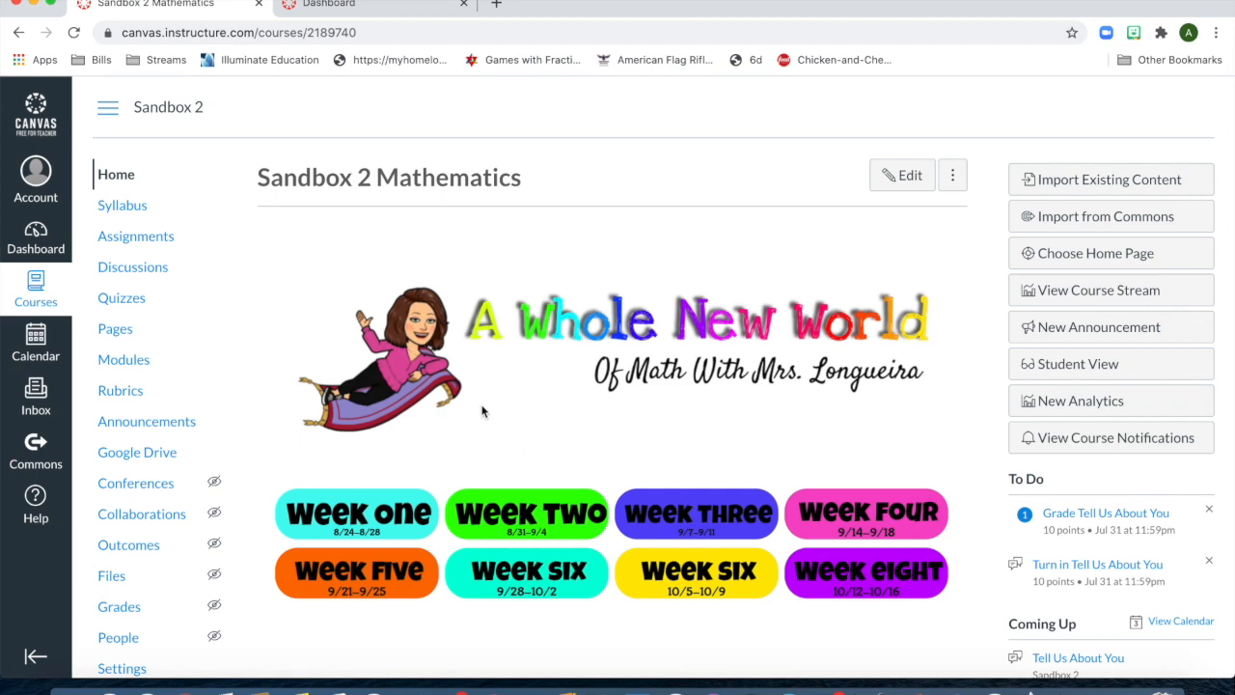
Open the course settings and display the list of external apps.
scroll(145, 572, "down", 3)
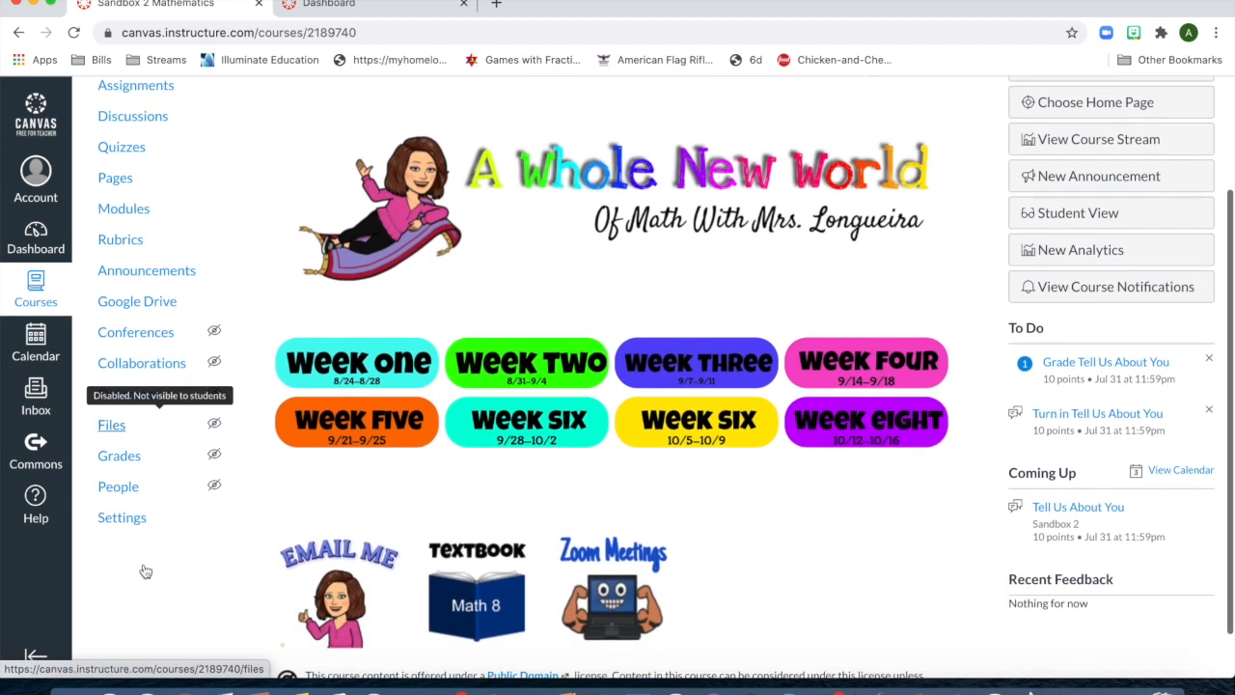
left_click(123, 471)
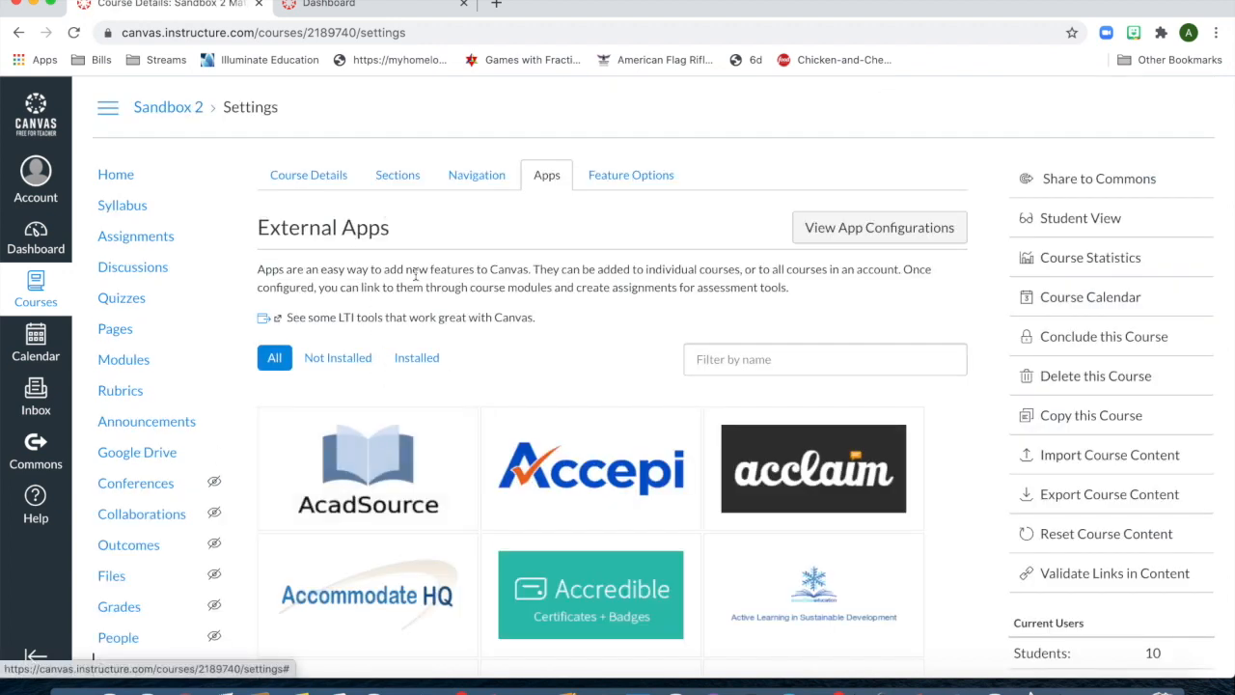
left_click(384, 181)
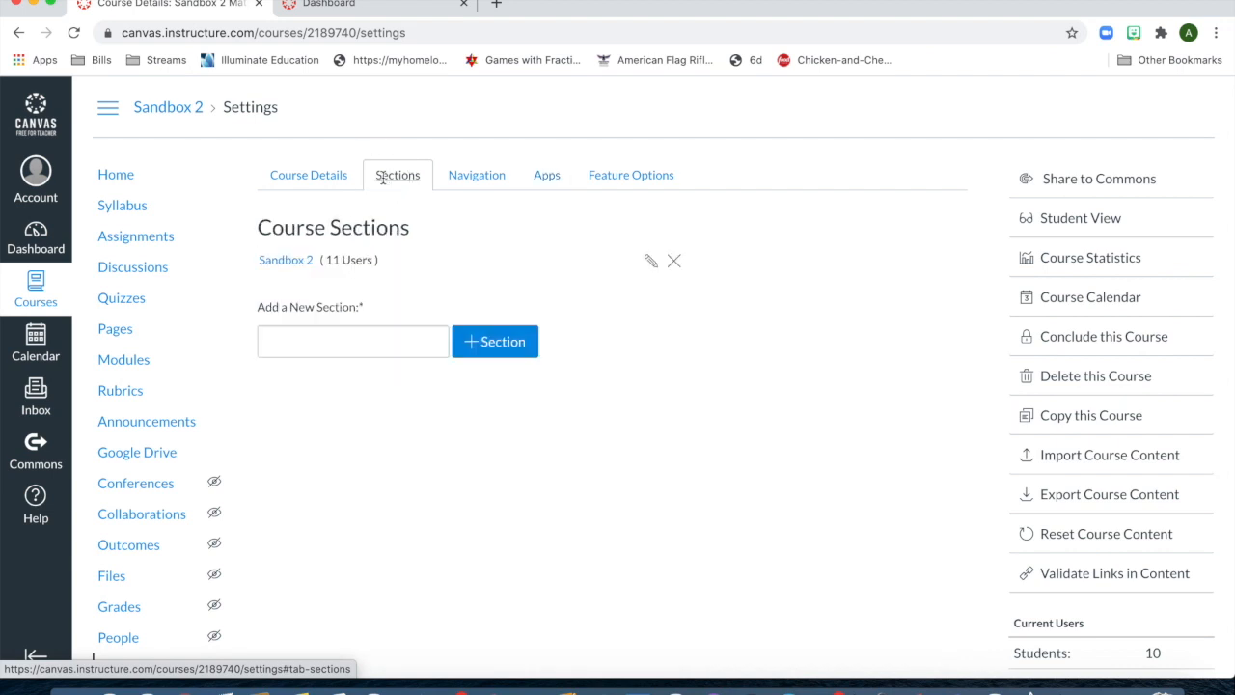
left_click(325, 175)
left_click(548, 174)
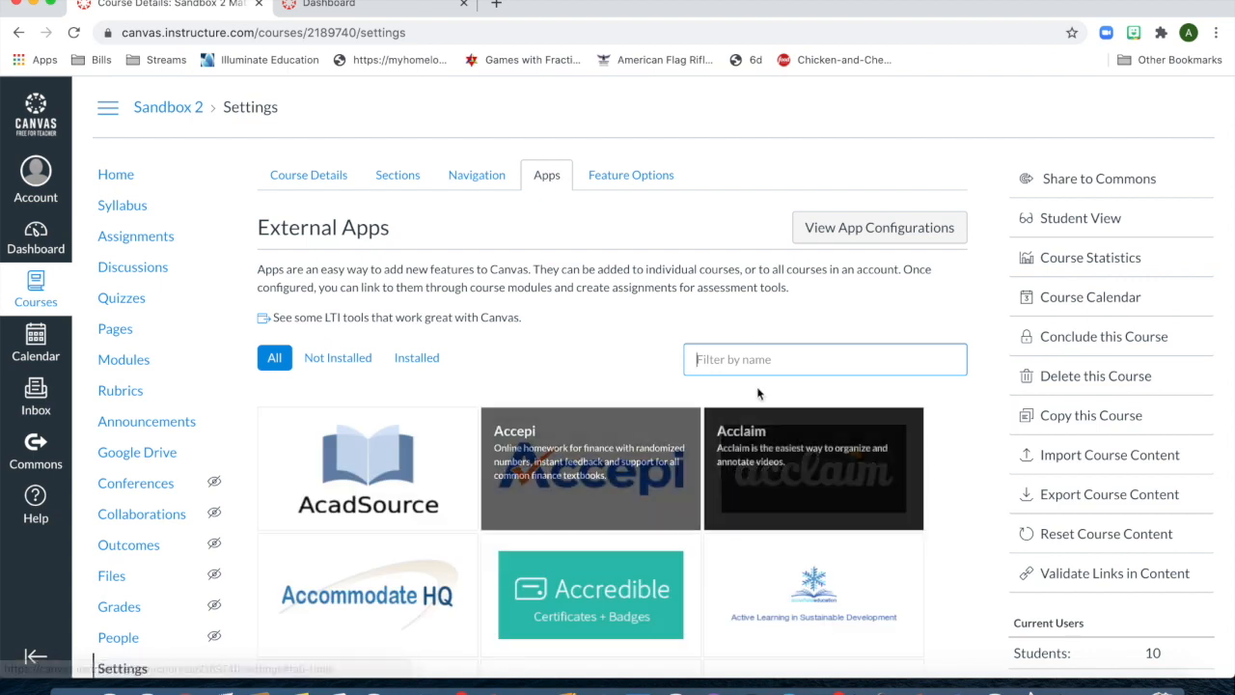
Filter the external apps by "kam" and open the details of the Kami app.
left_click(728, 359)
type("kam")
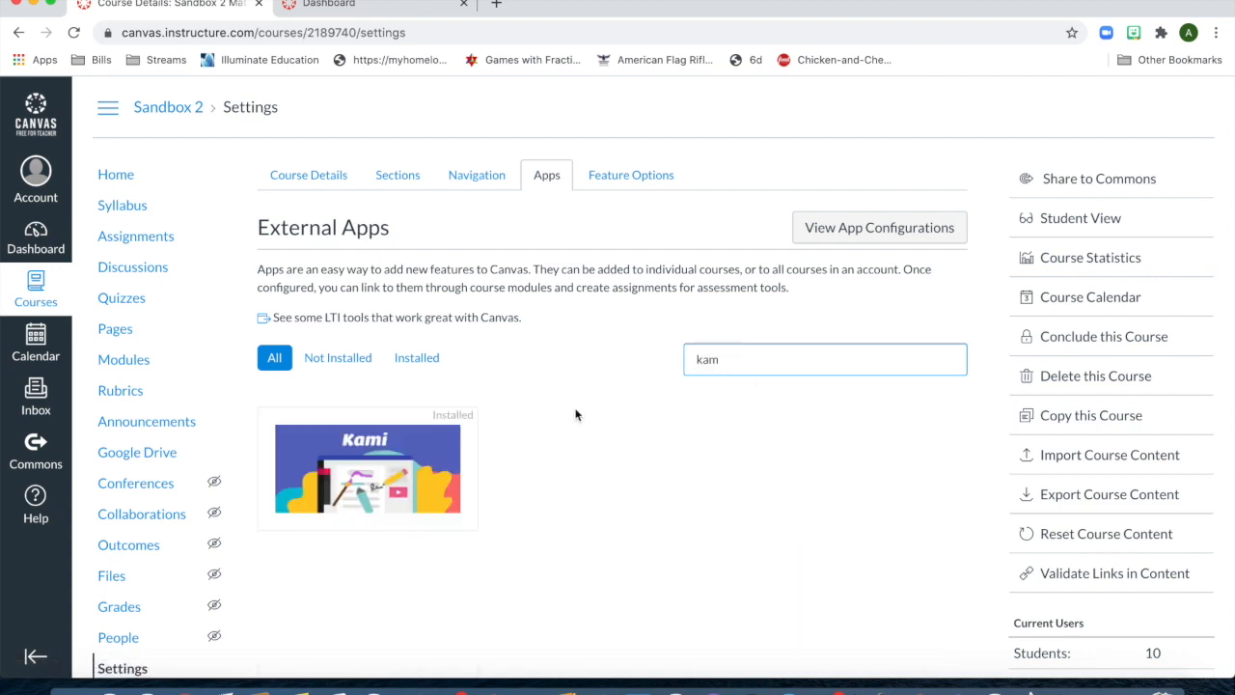
left_click(365, 459)
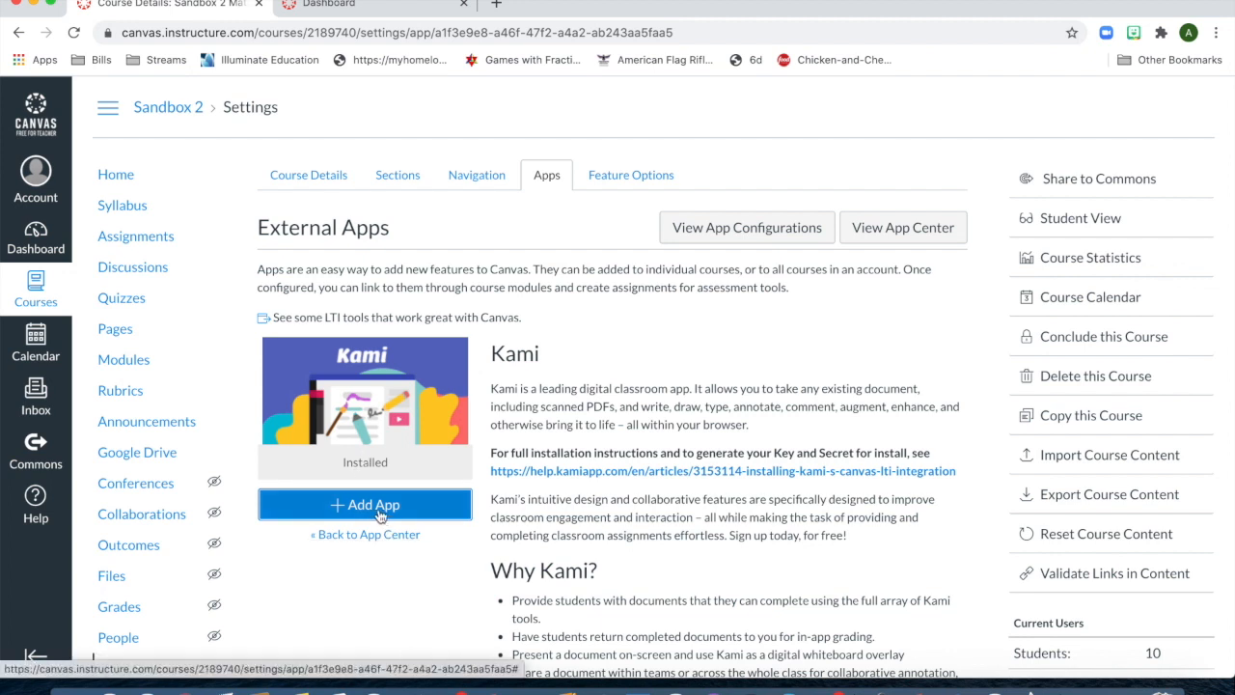
Open Kami's Canvas LTI installation instructions in a separate tab and find the section on generating the LTI key and secret.
right_click(588, 473)
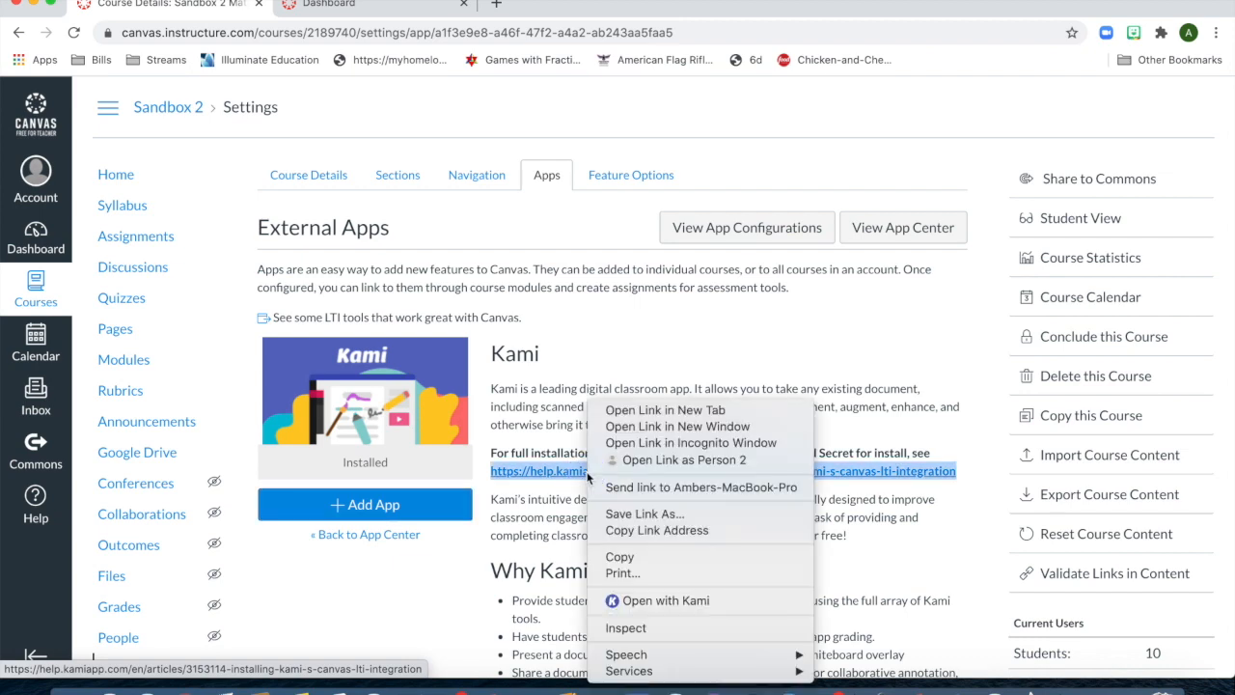
left_click(667, 410)
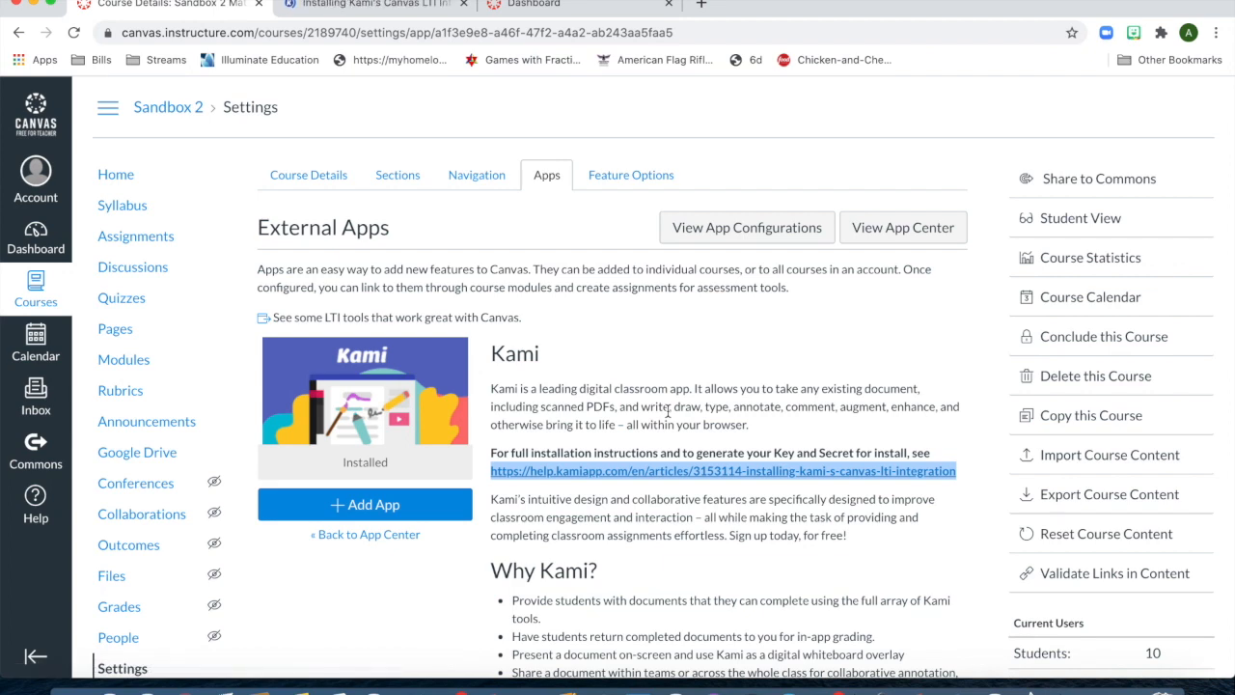
key("ctrl+Tab")
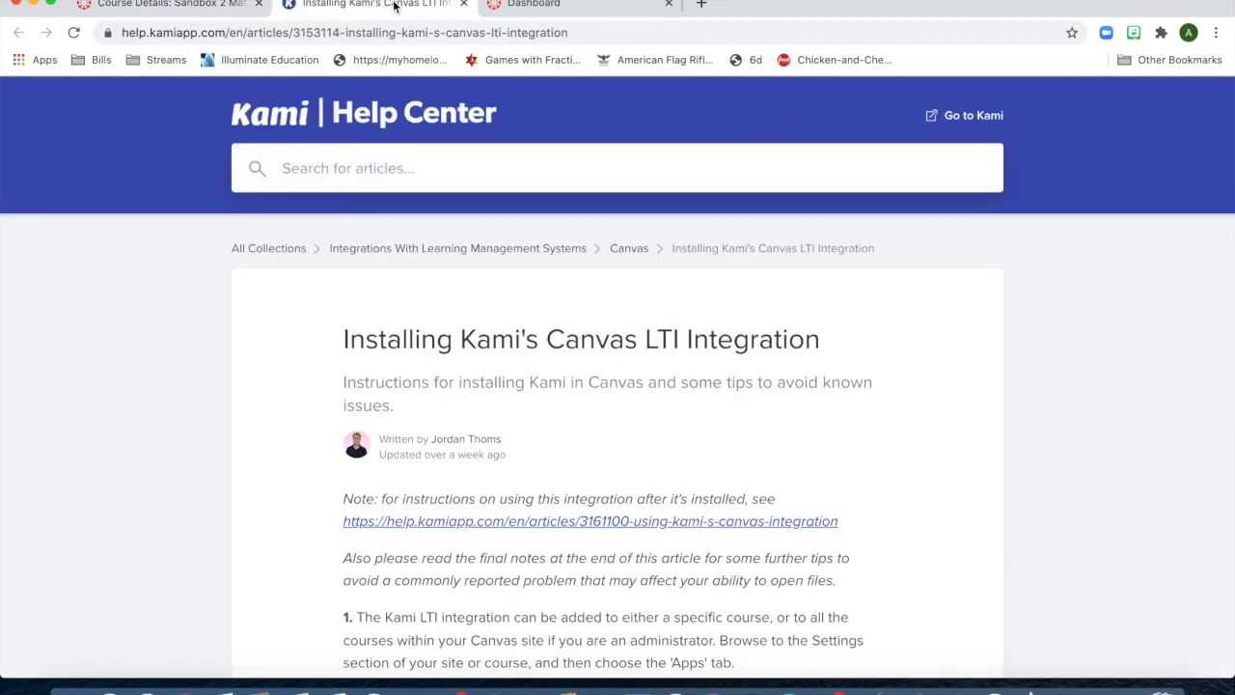
scroll(637, 407, "down", 3)
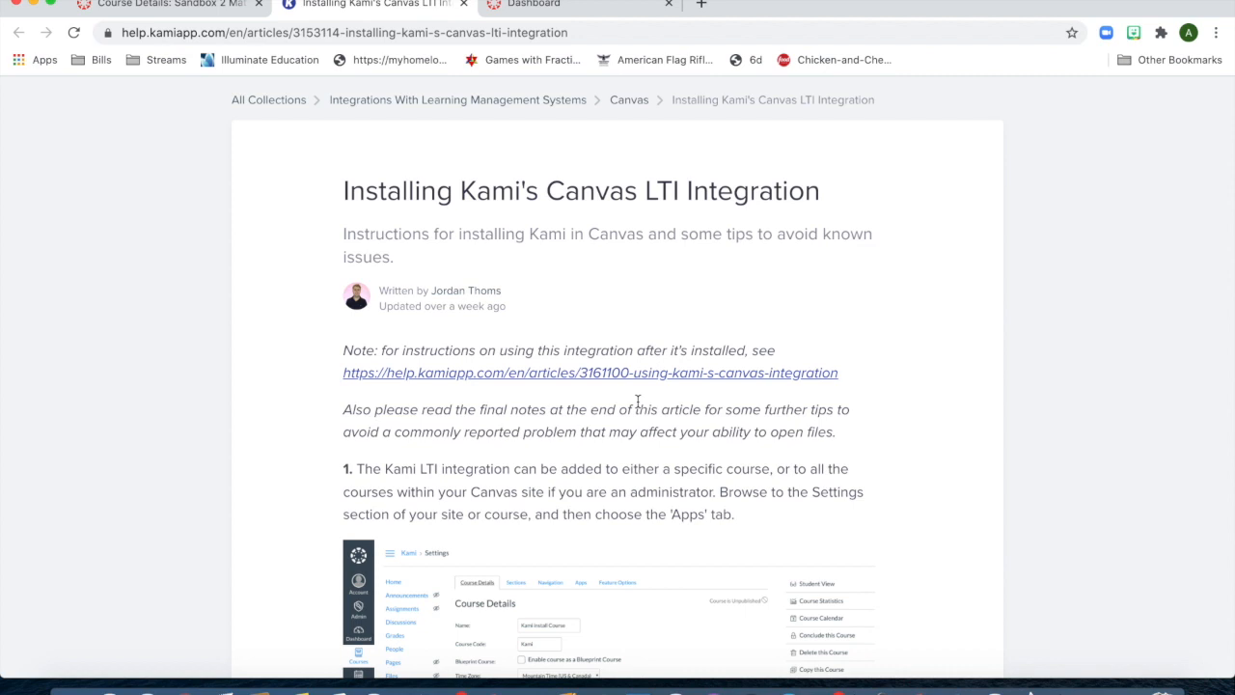
scroll(637, 399, "down", 15)
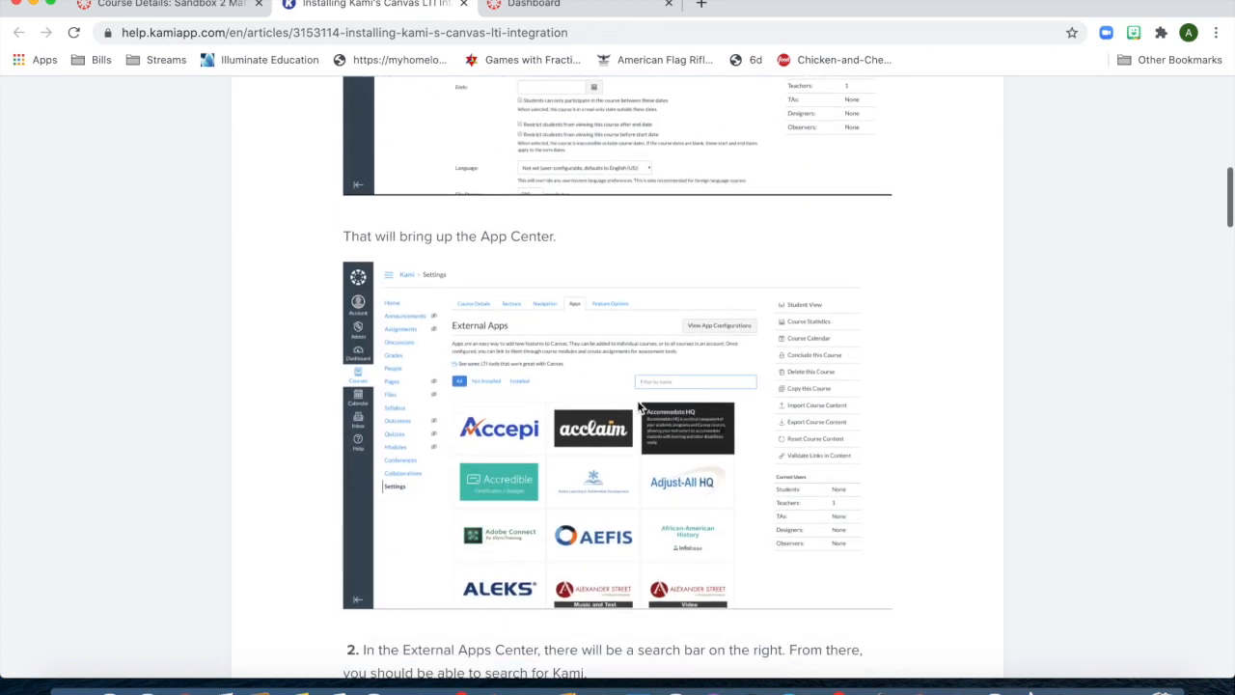
scroll(637, 407, "down", 12)
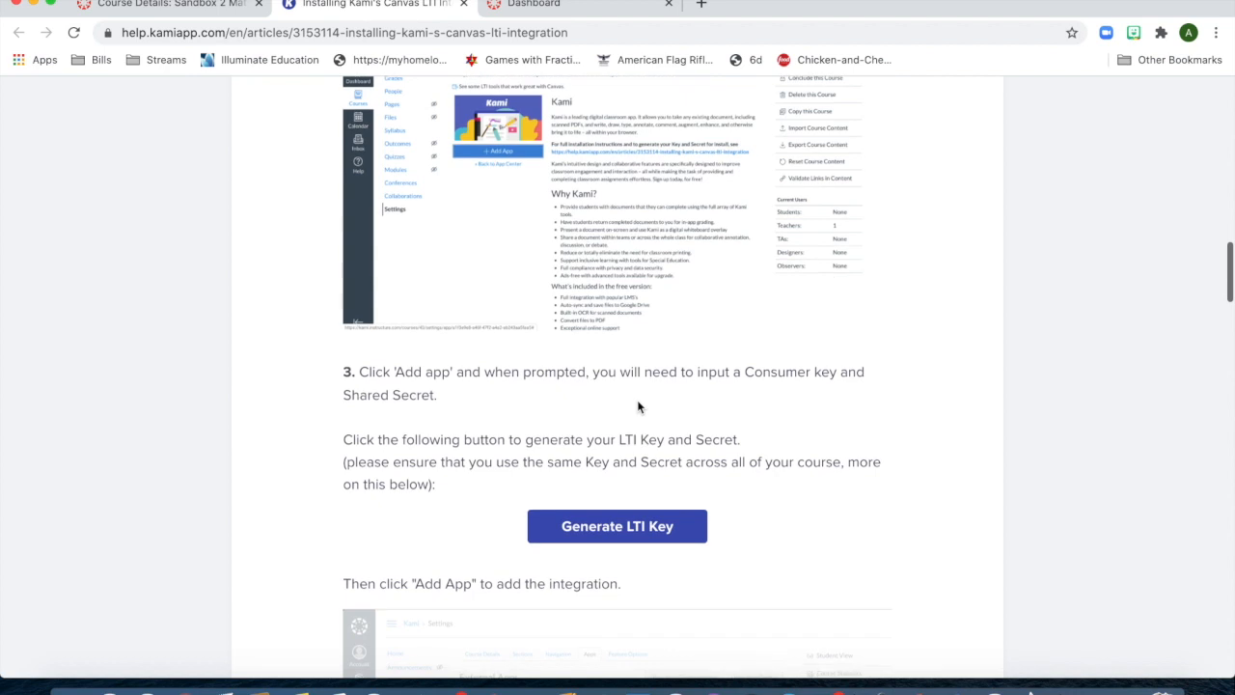
Generate the Kami LTI consumer key and secret, and select the consumer key text.
left_click(623, 538)
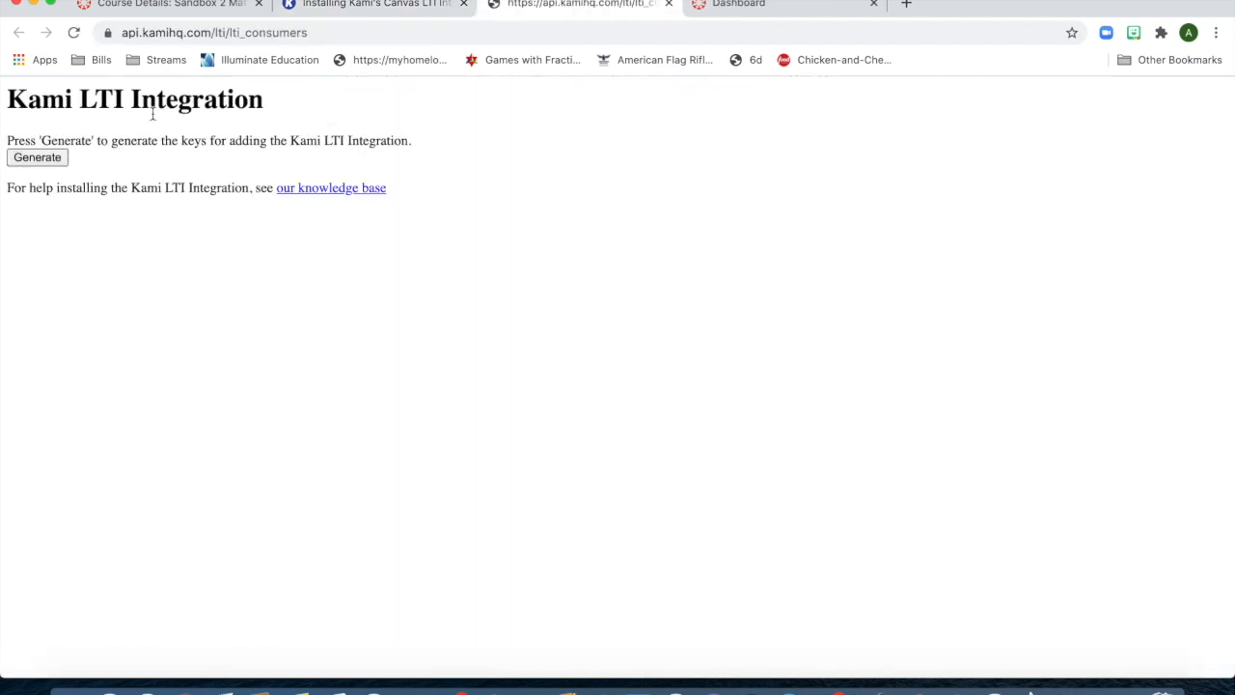
left_click(43, 160)
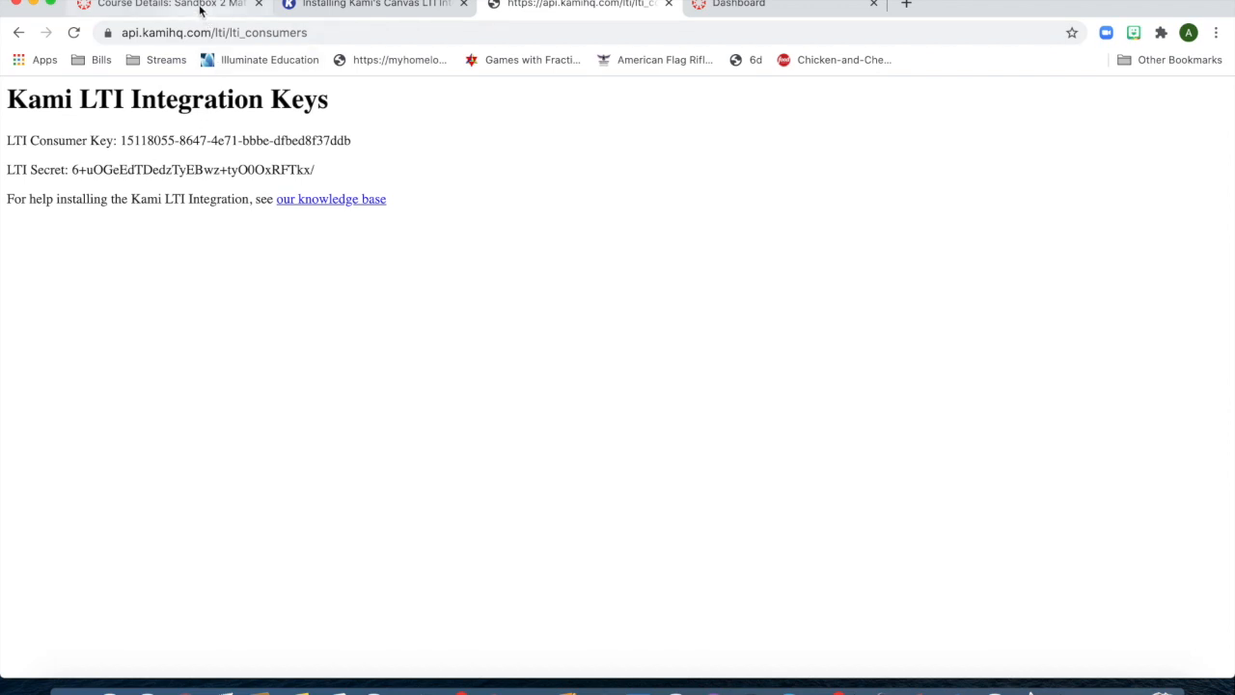
left_click_drag(123, 140, 380, 144)
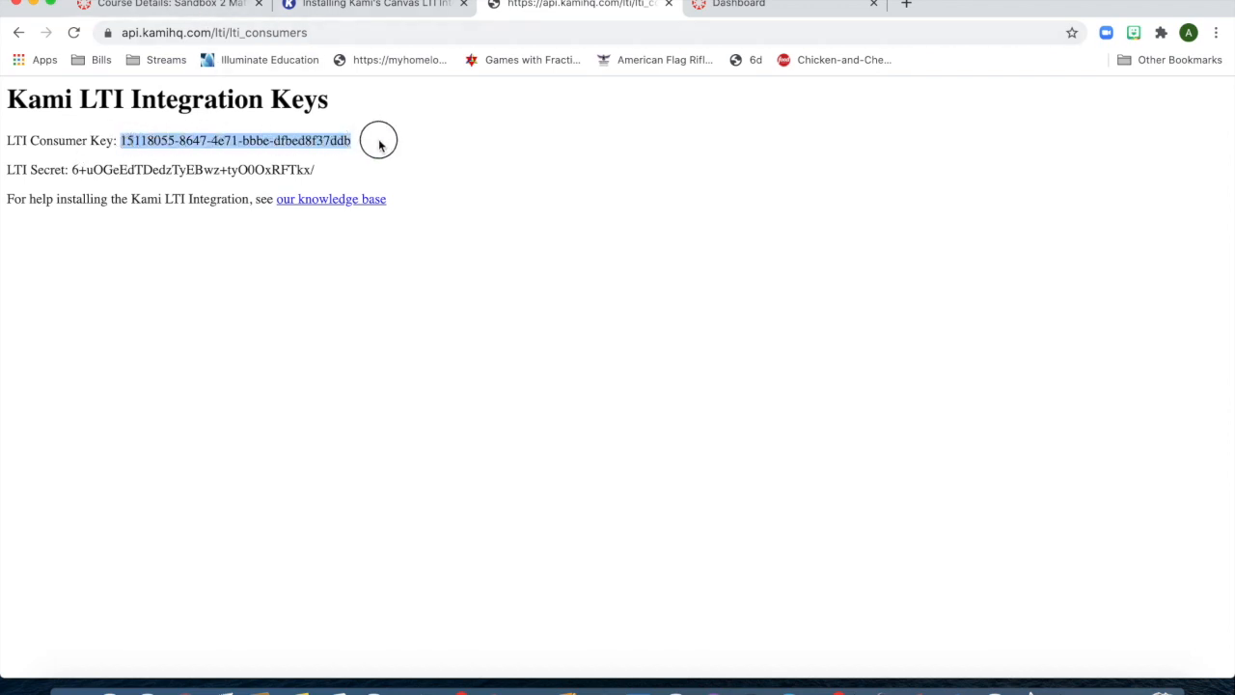
left_click(169, 10)
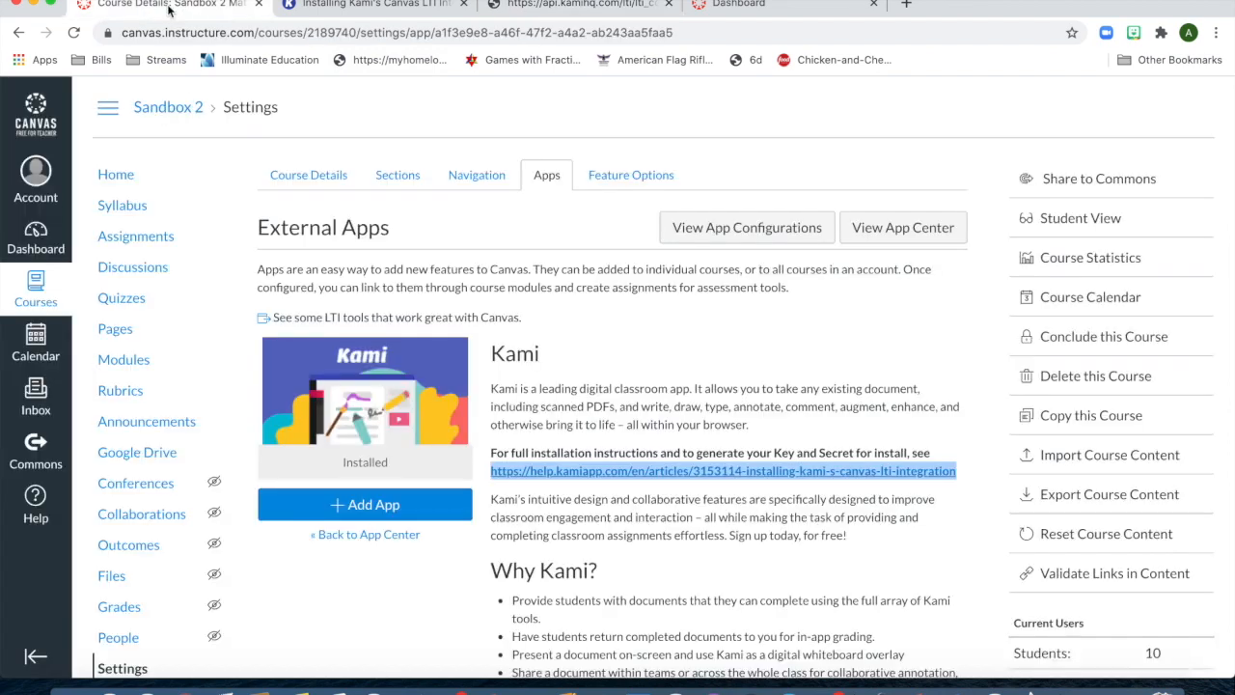
left_click(376, 505)
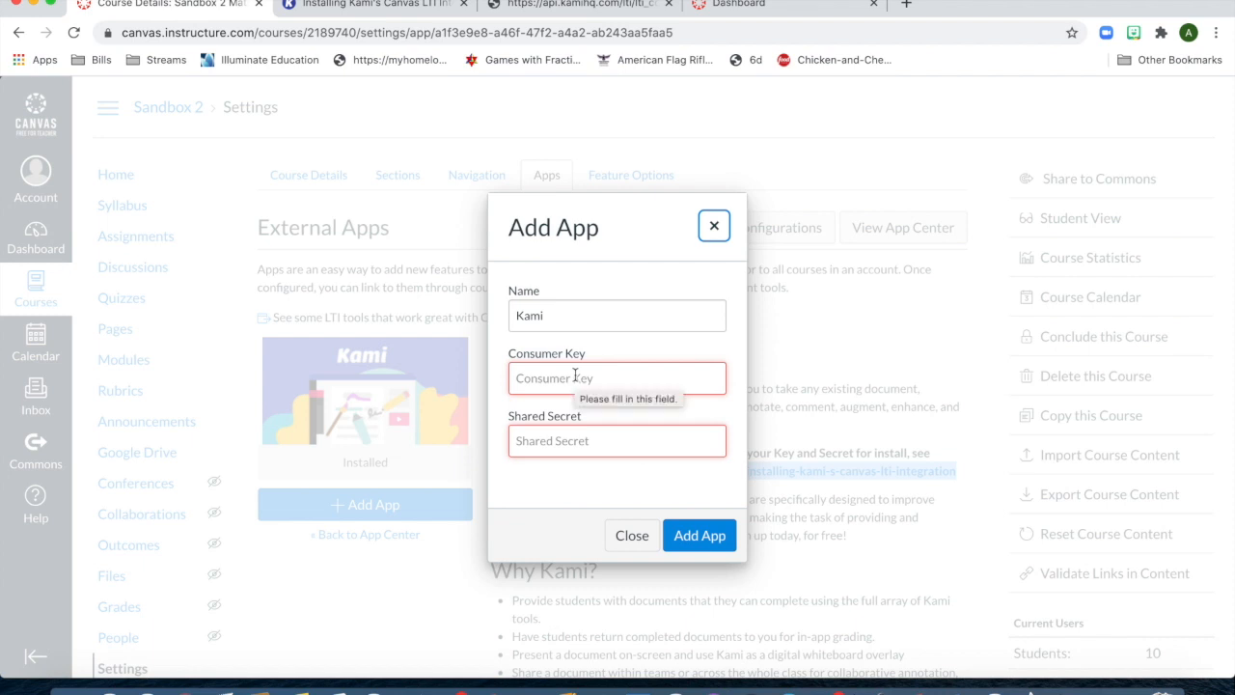
left_click(557, 5)
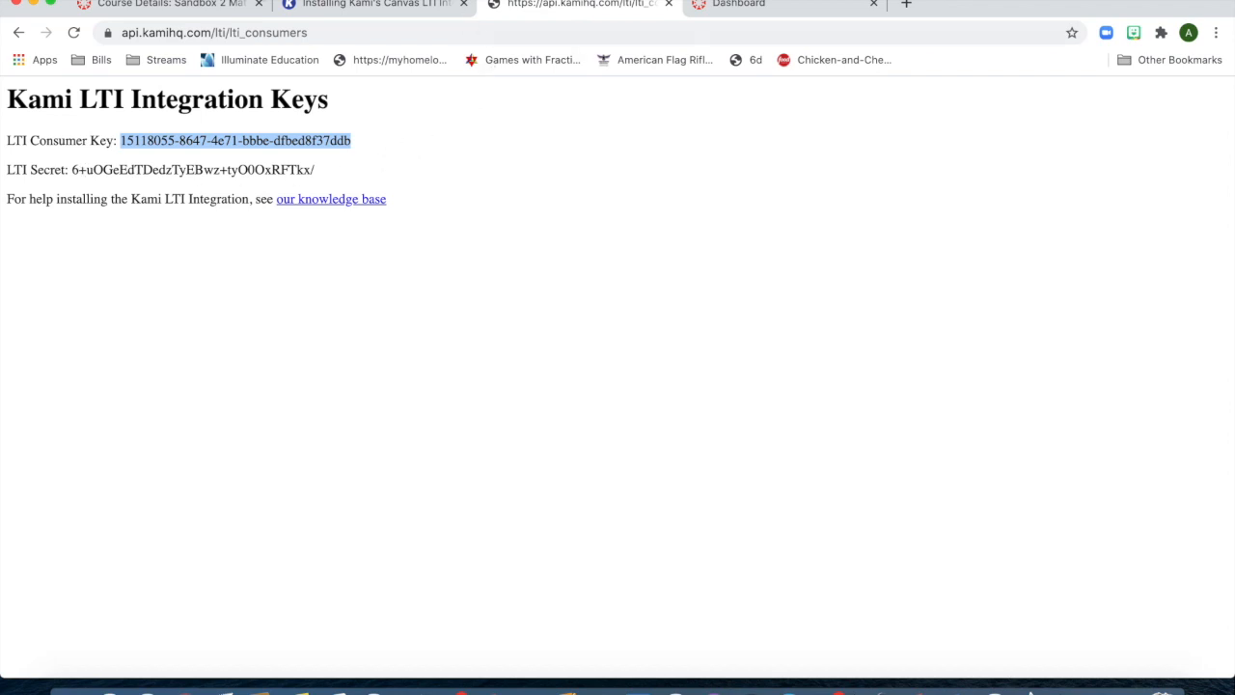
left_click(208, 5)
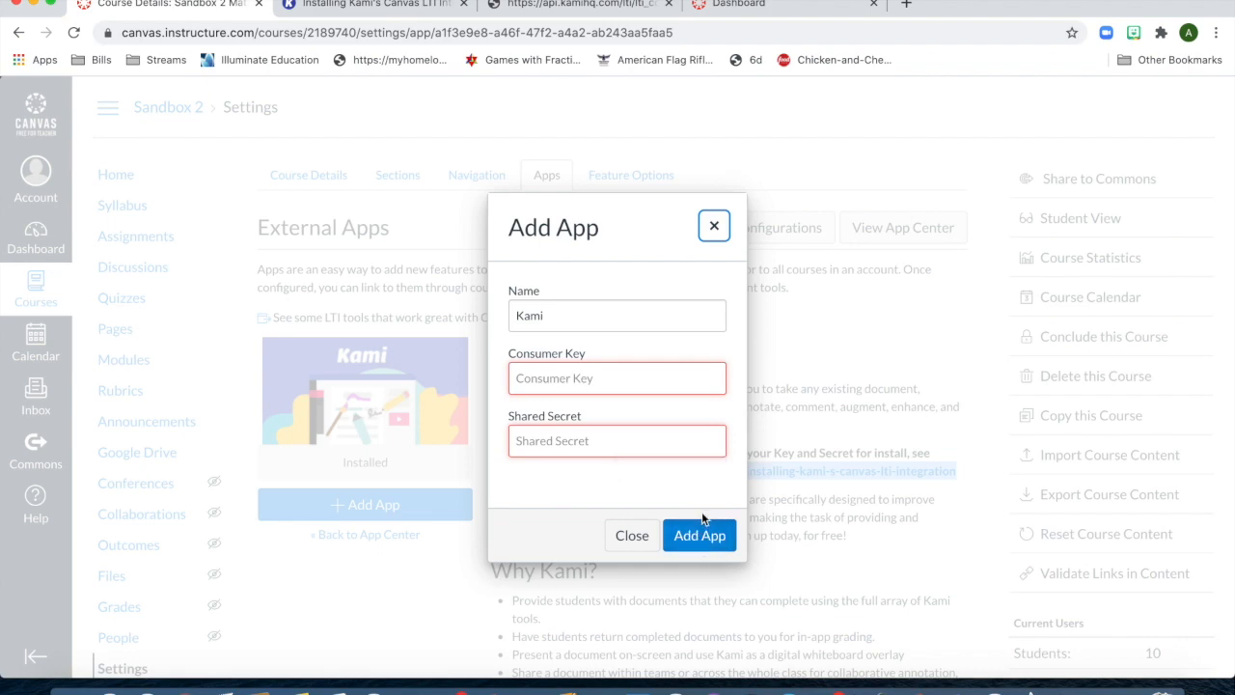
left_click(714, 227)
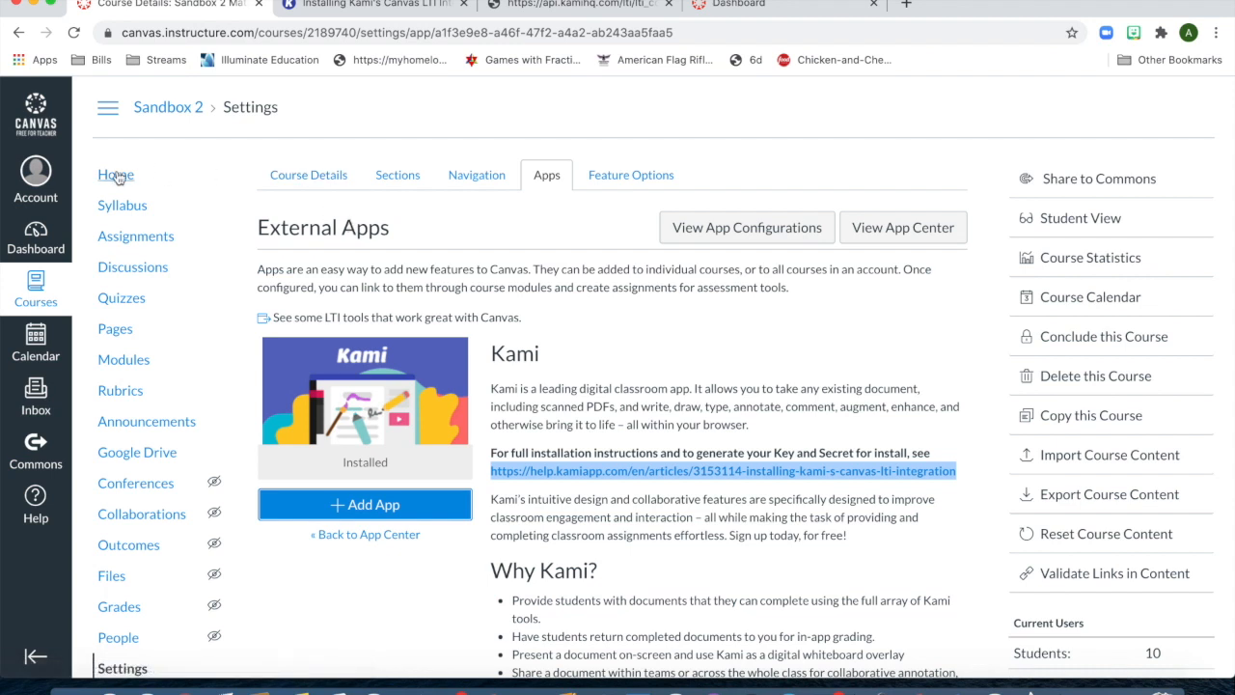
Create a new assignment in the course and name it "Week One Journal".
left_click(132, 237)
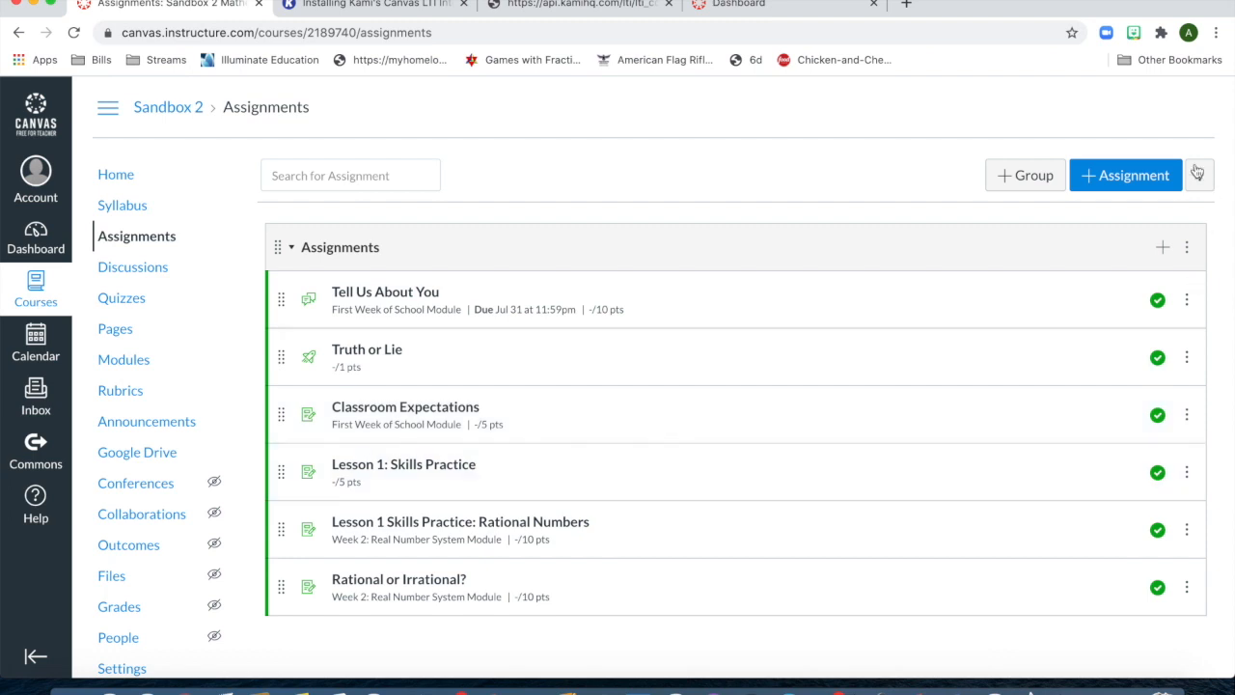
left_click(1101, 175)
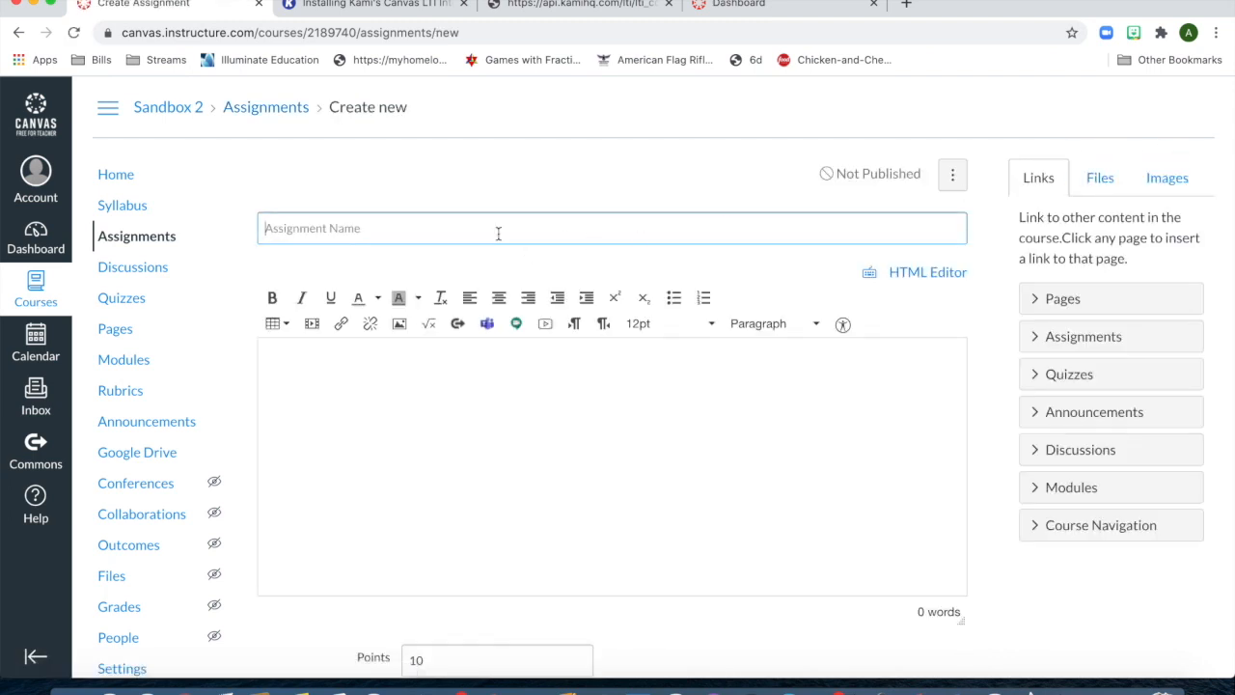
scroll(544, 378, "down", 3)
scroll(543, 378, "up", 3)
scroll(469, 522, "down", 3)
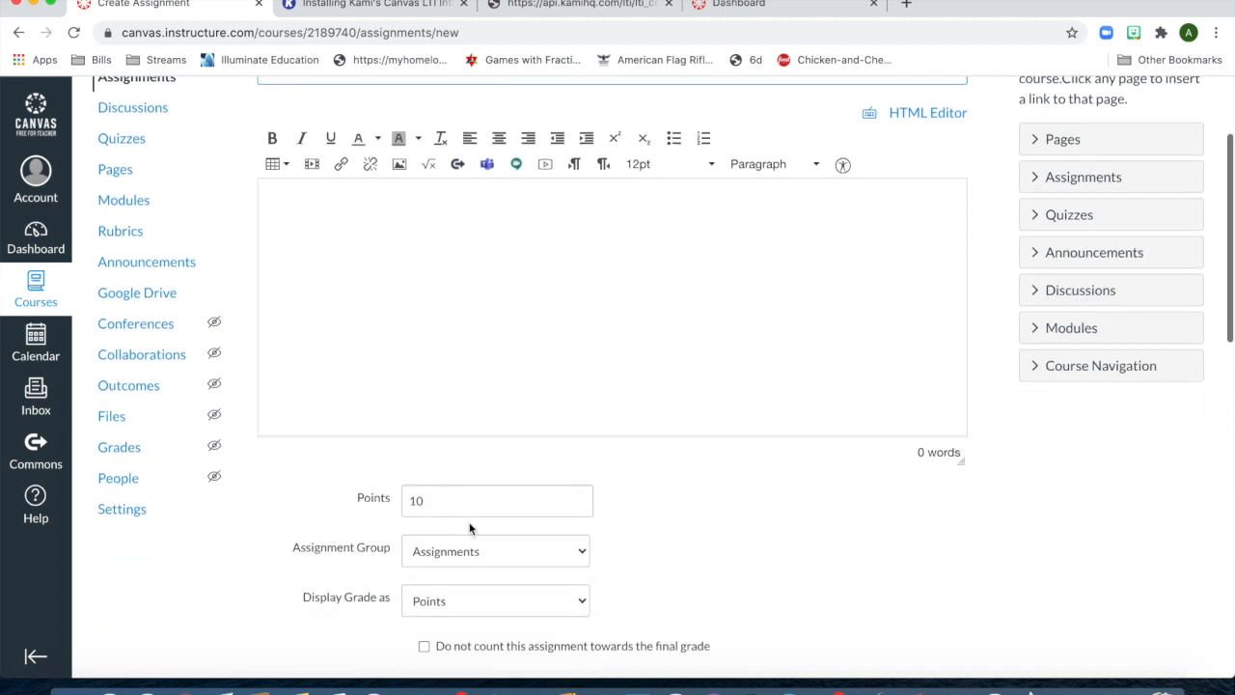
scroll(469, 523, "up", 2)
left_click(332, 197)
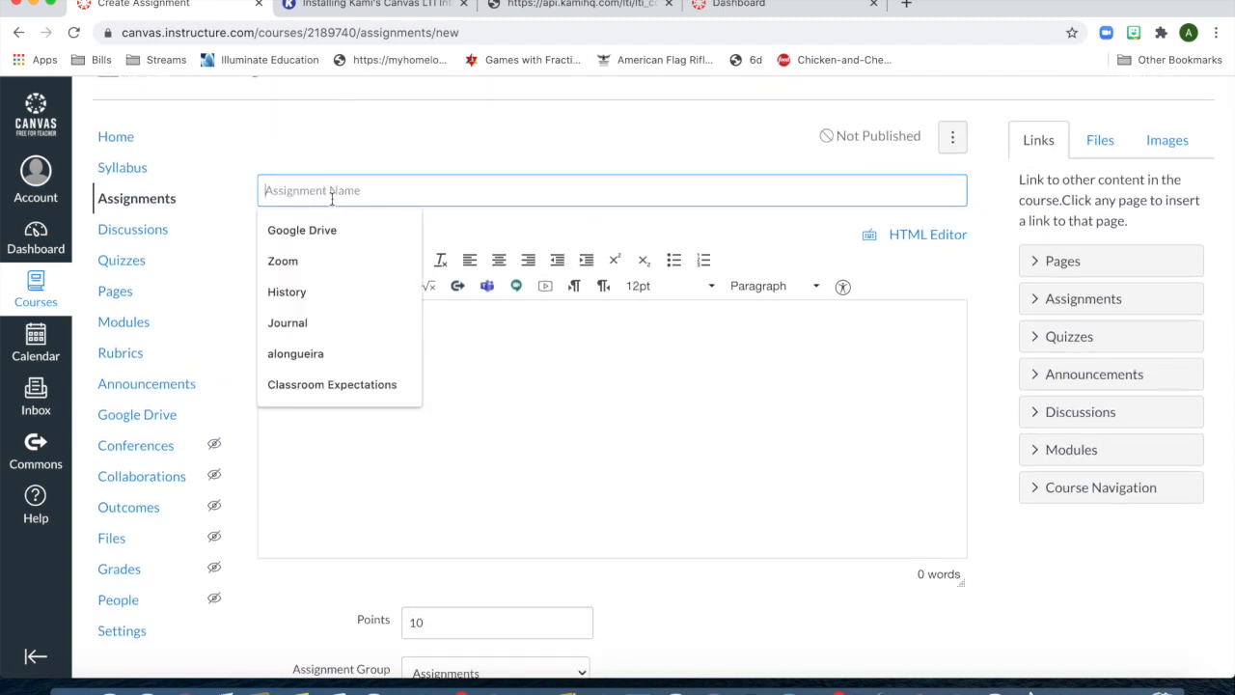
type("Week One ")
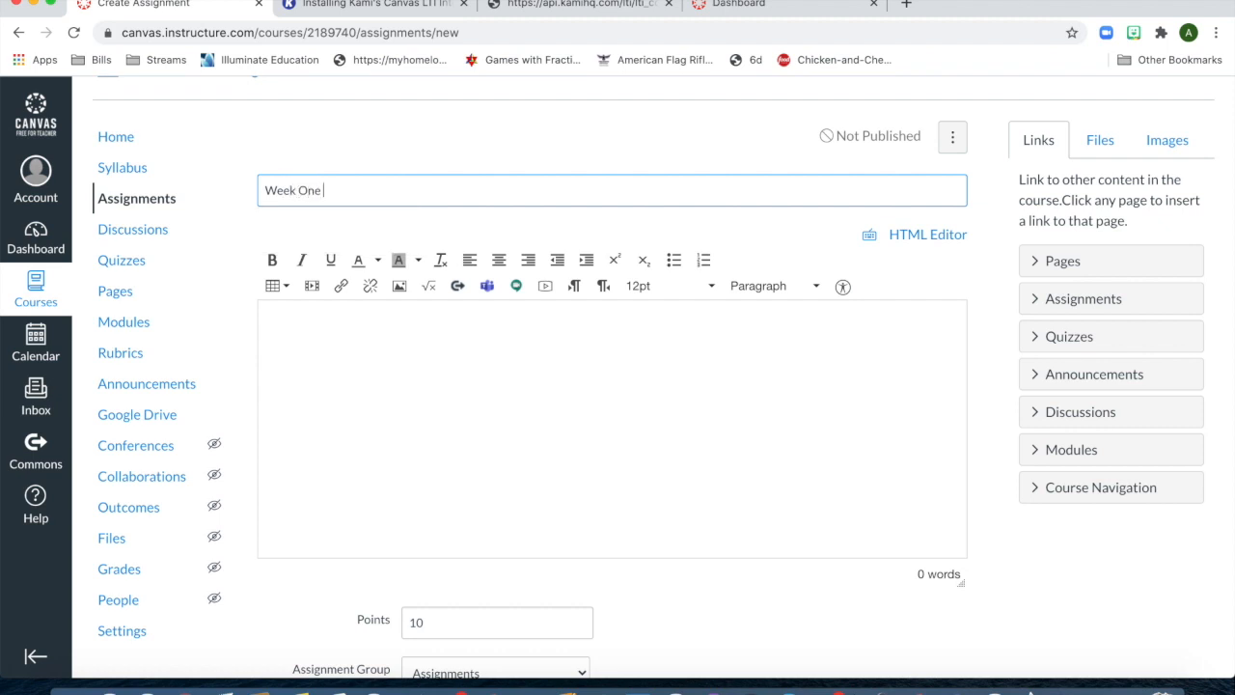
type("Journal")
Enter "Use the text tool" as the assignment's instructions and set its points to 50.
left_click(343, 322)
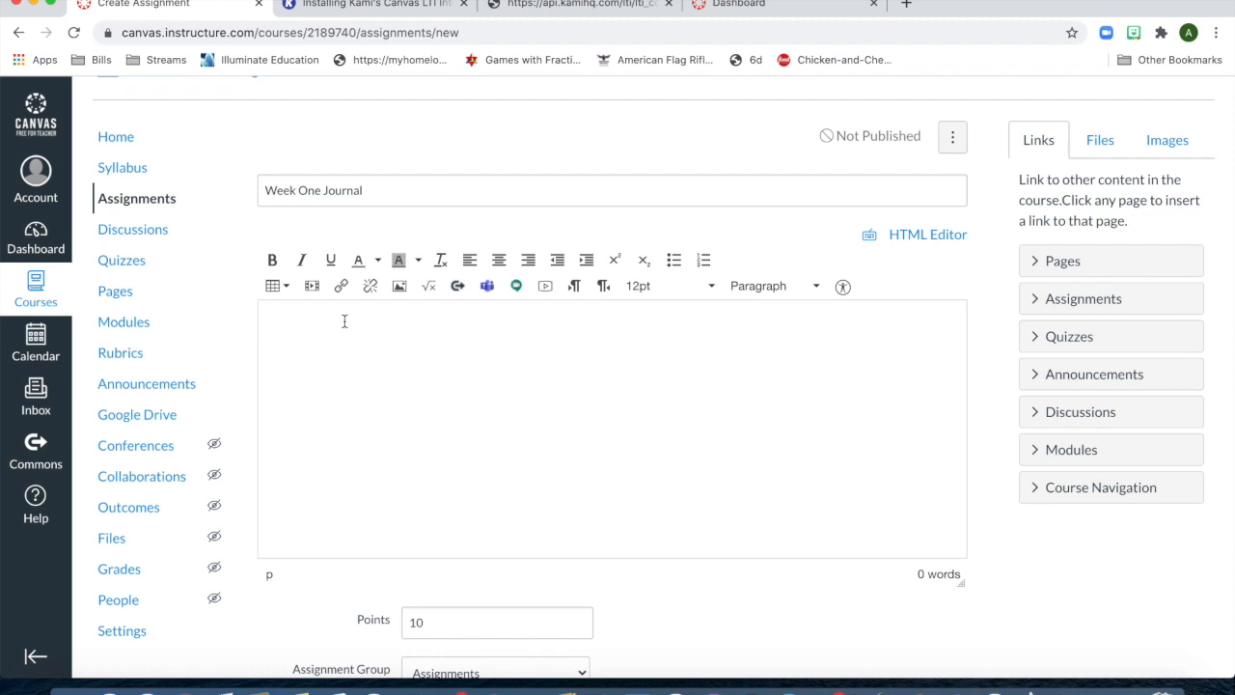
type("Use the text tool")
scroll(449, 367, "down", 5)
double_click(441, 365)
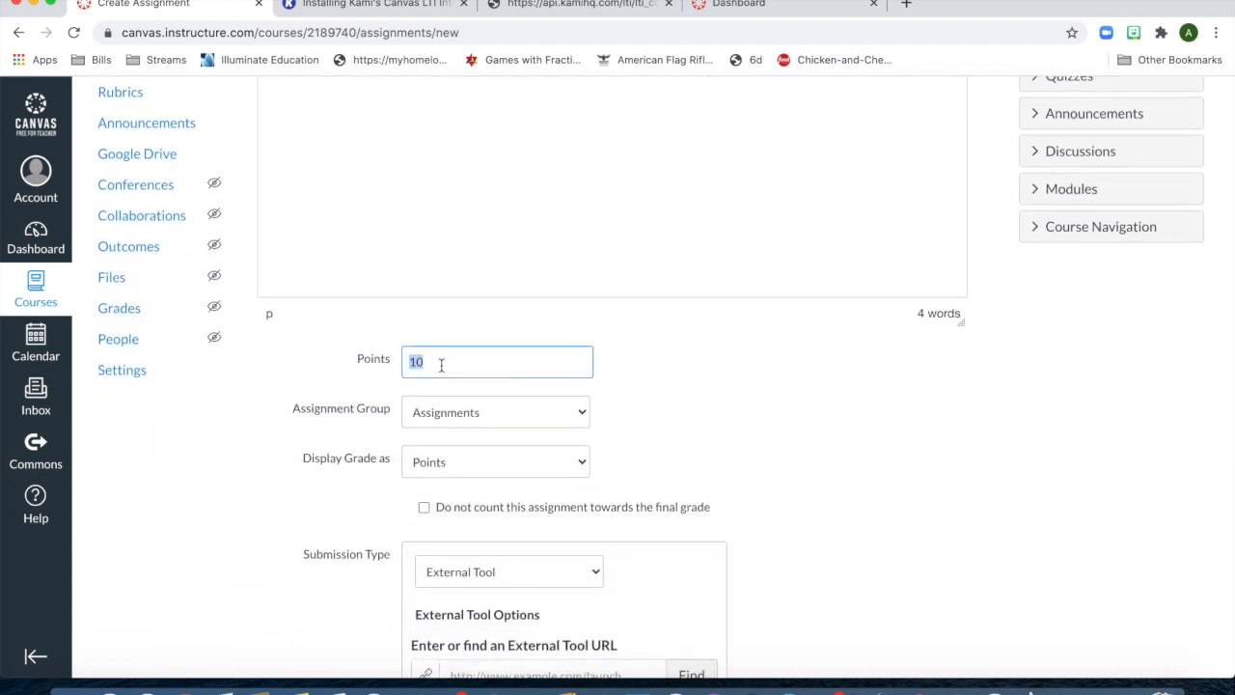
type("5")
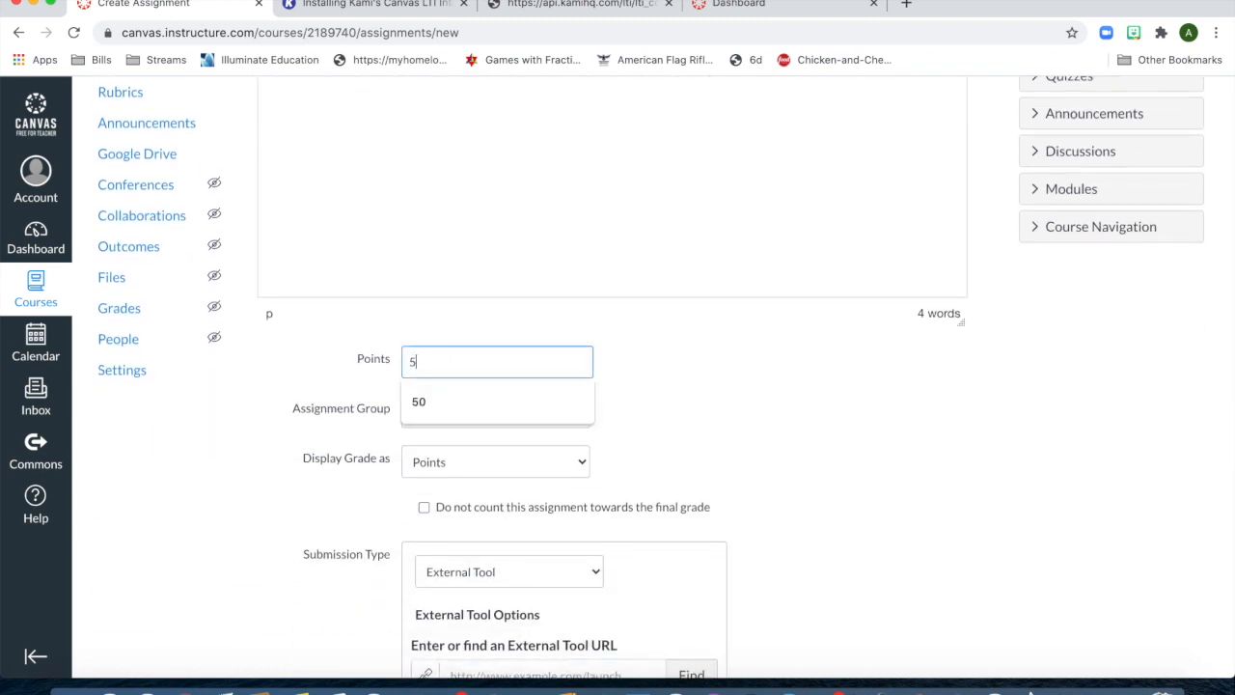
type("0")
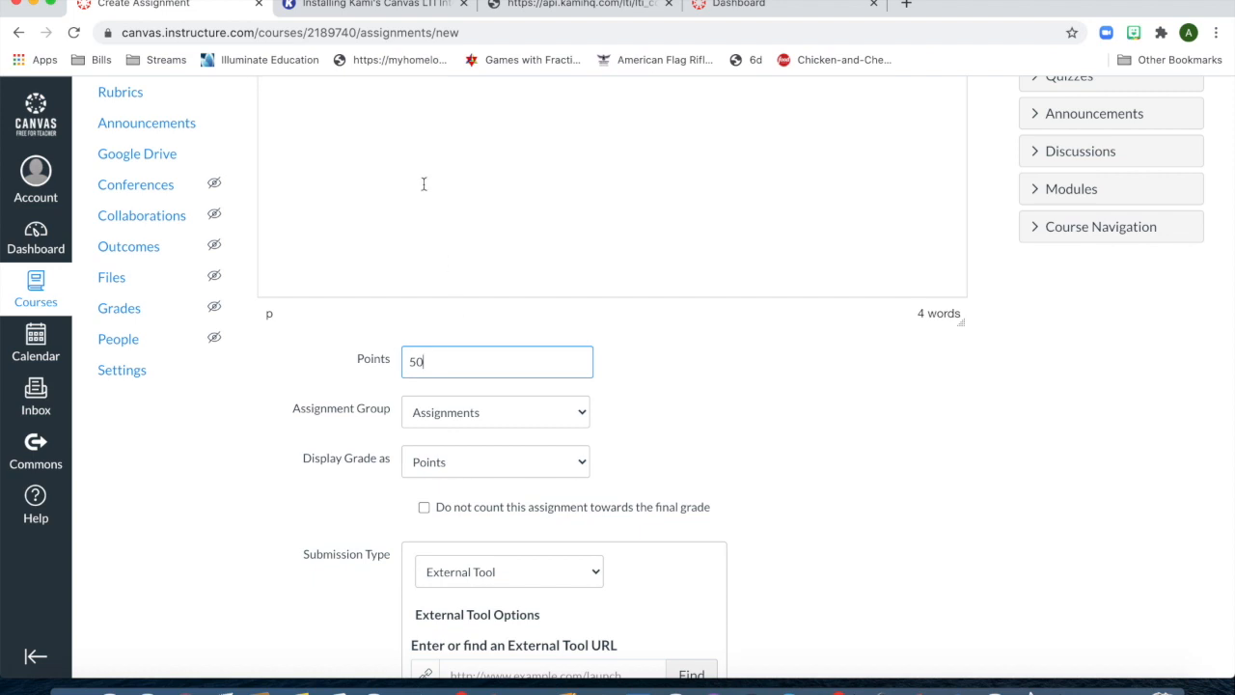
scroll(423, 183, "up", 2)
scroll(422, 183, "up", 2)
scroll(425, 189, "down", 2)
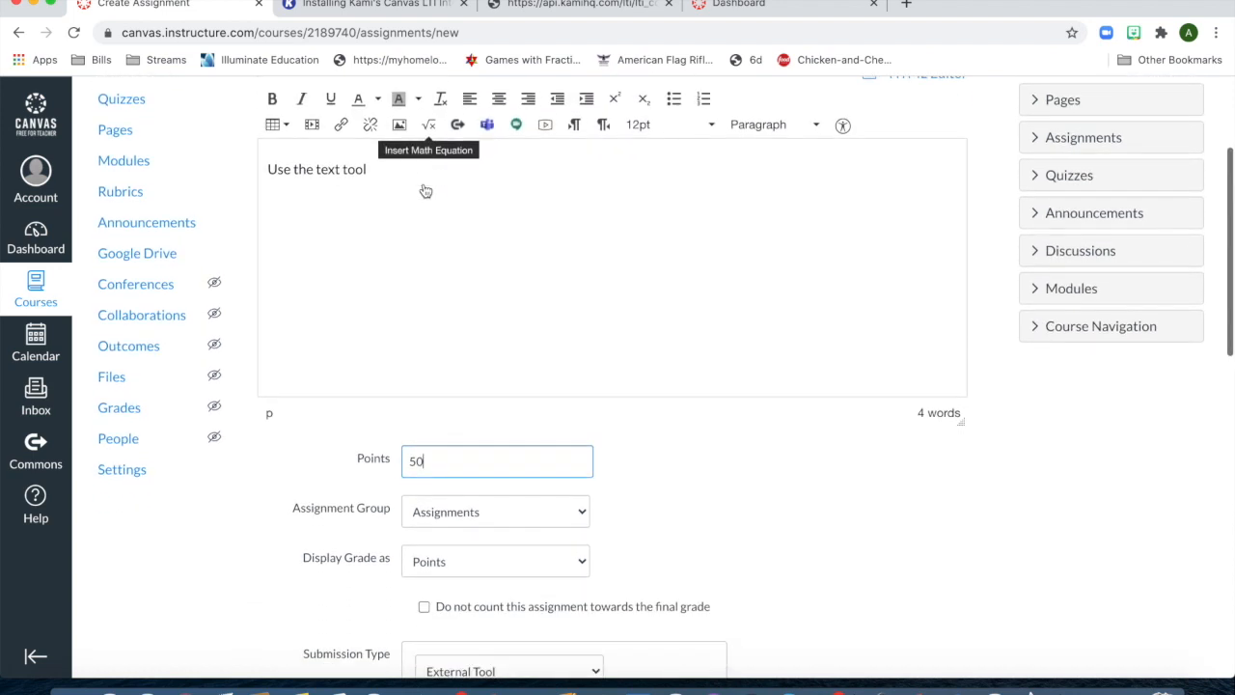
Switch the assignment's submission type to No Submission and back to External Tool.
scroll(423, 184, "down", 5)
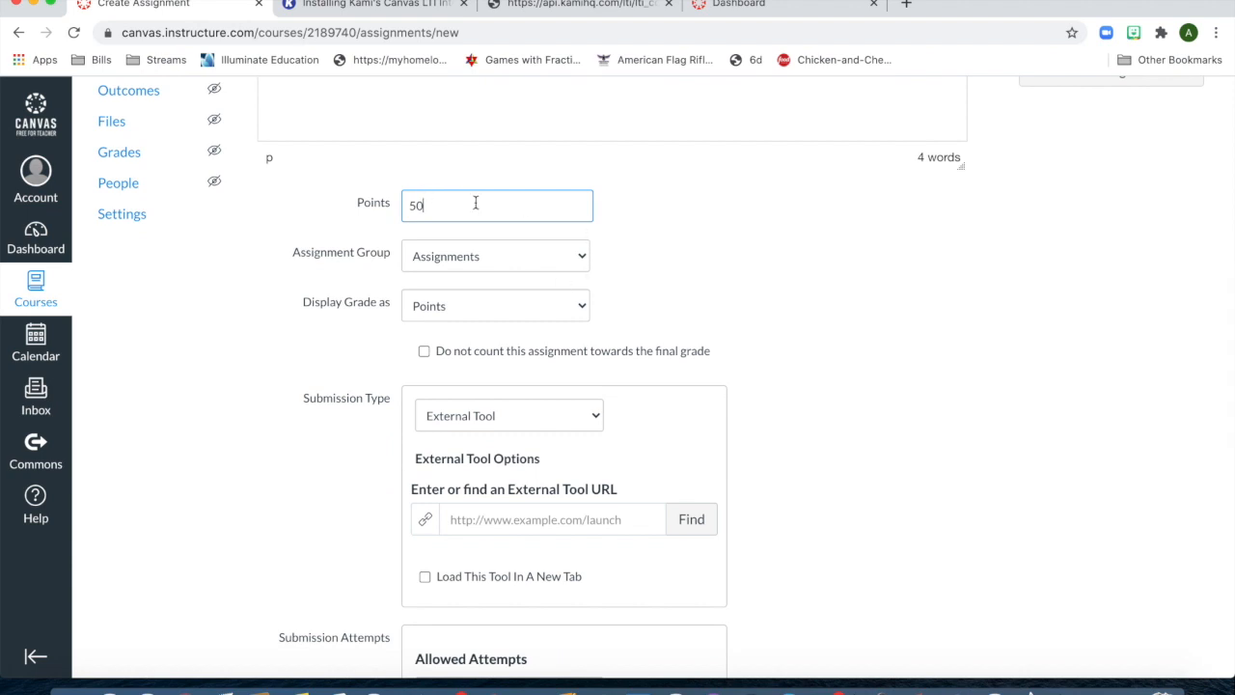
left_click(582, 417)
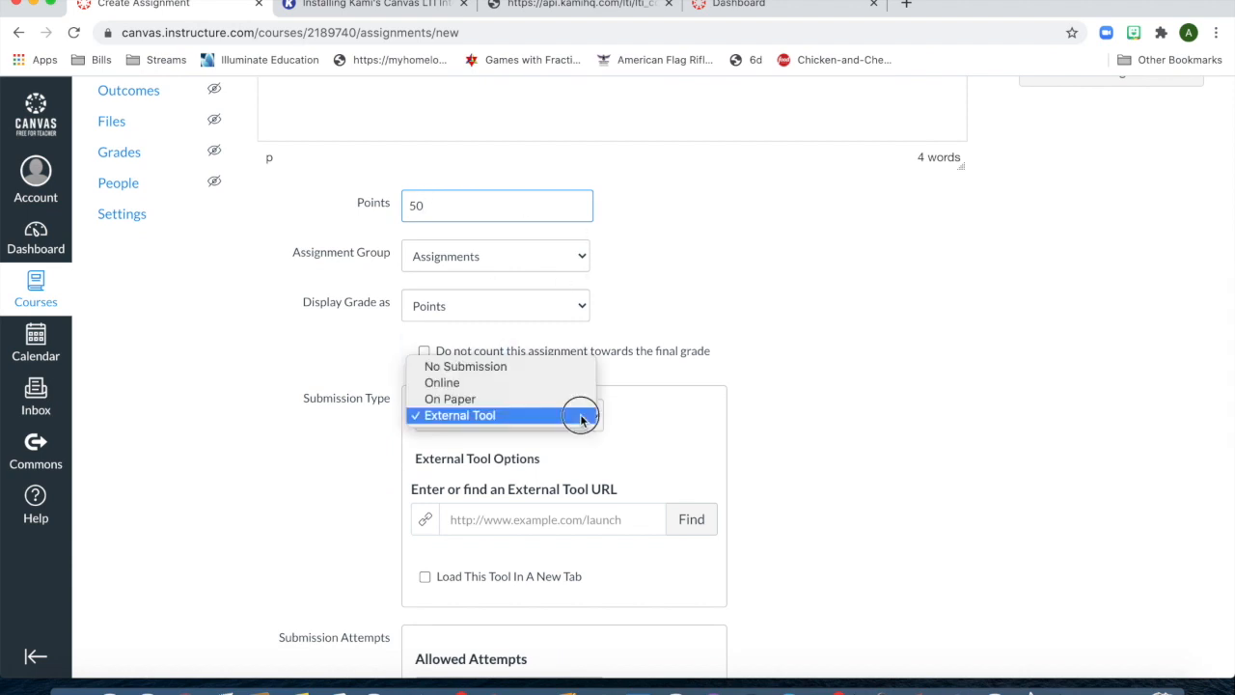
left_click(555, 368)
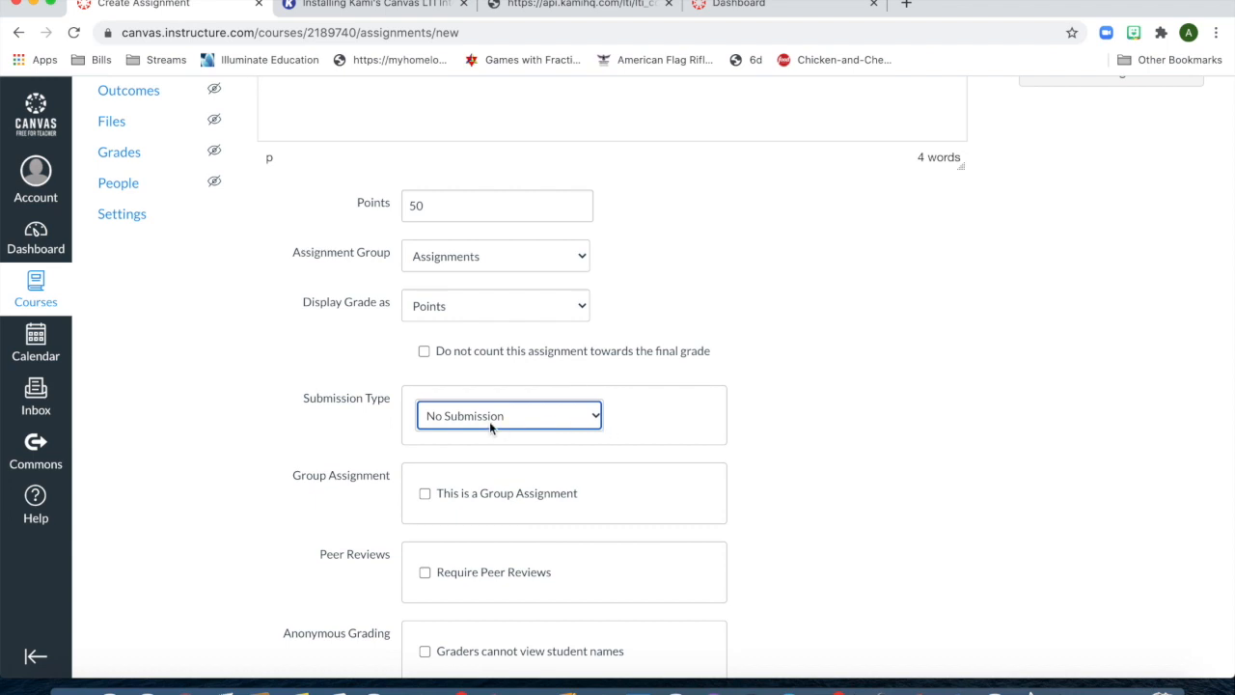
left_click(593, 419)
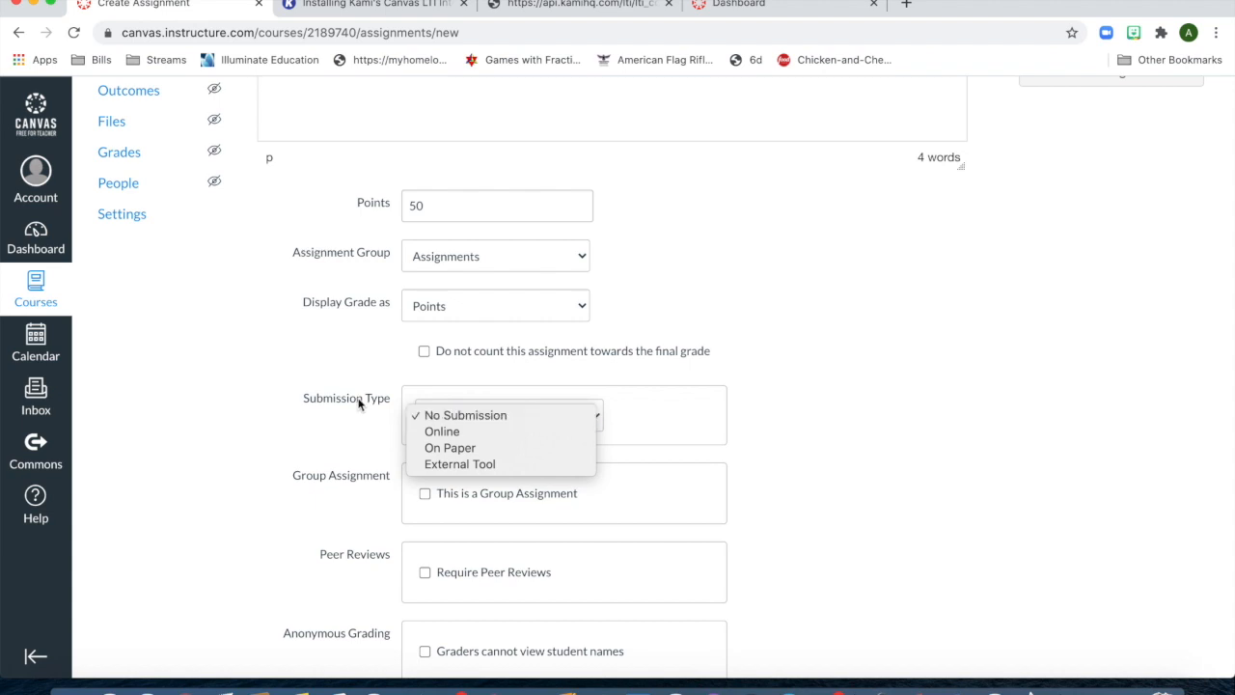
left_click(536, 466)
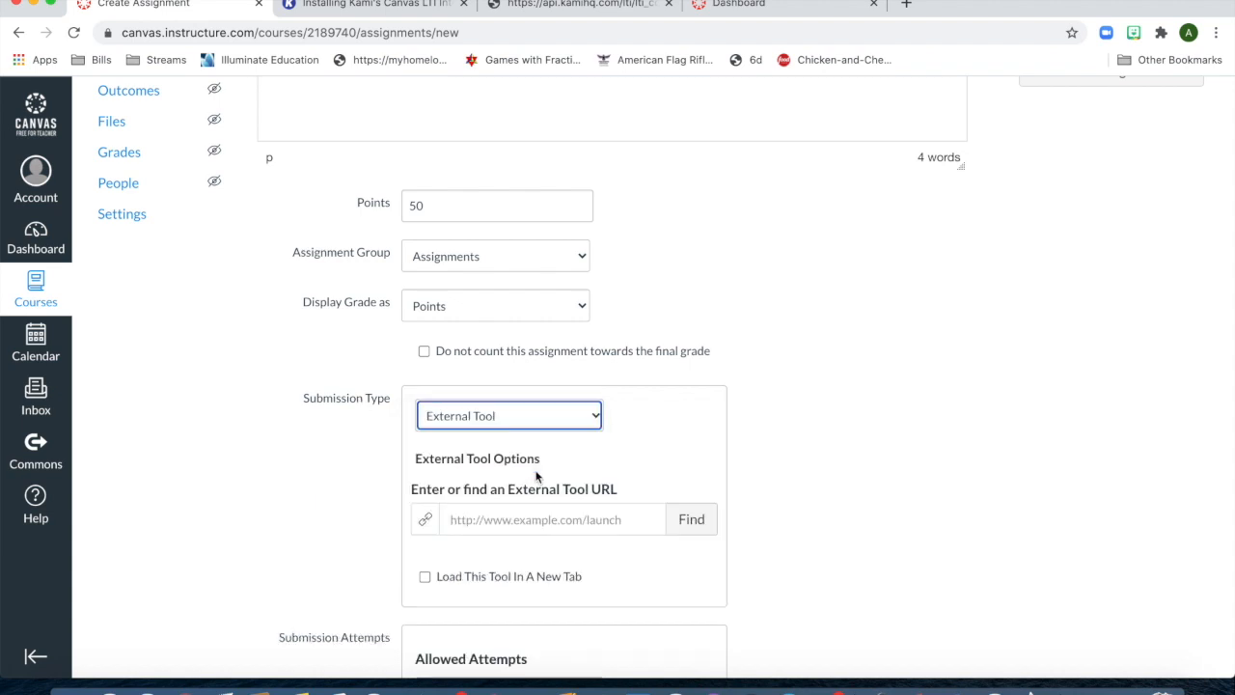
Link the Week One Journal document from the recent Drive files as the external tool, using Kami Google Drive Assignment.
left_click(693, 521)
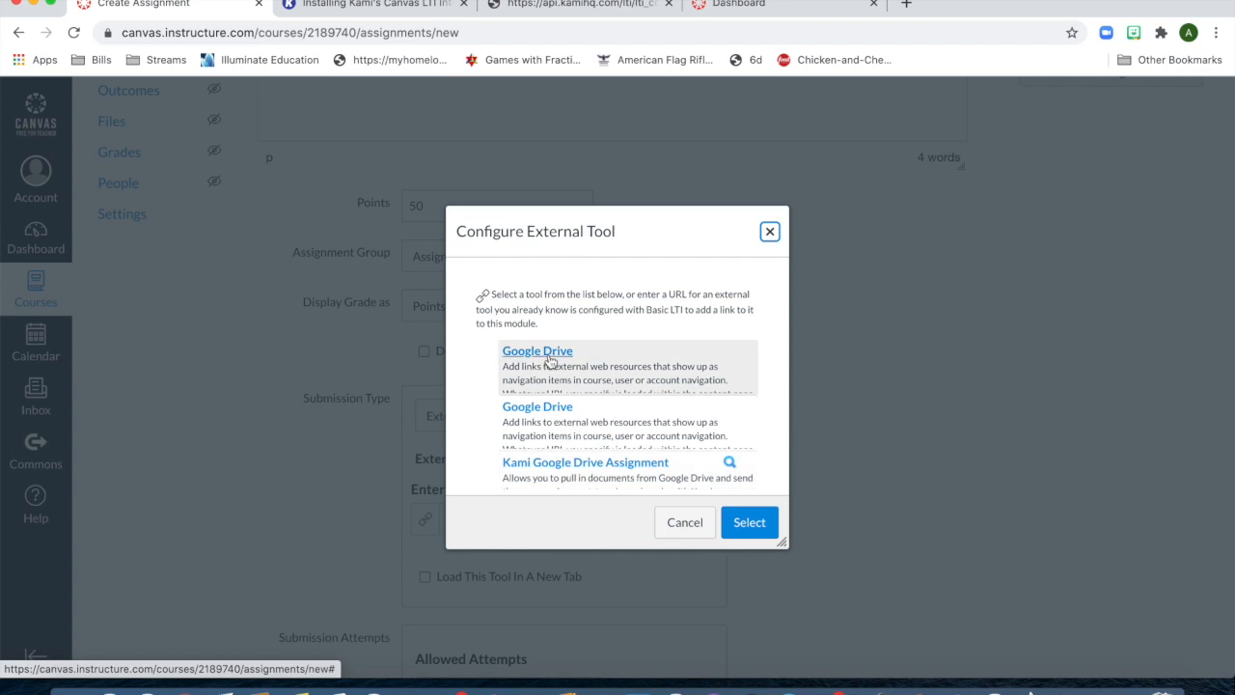
left_click(578, 461)
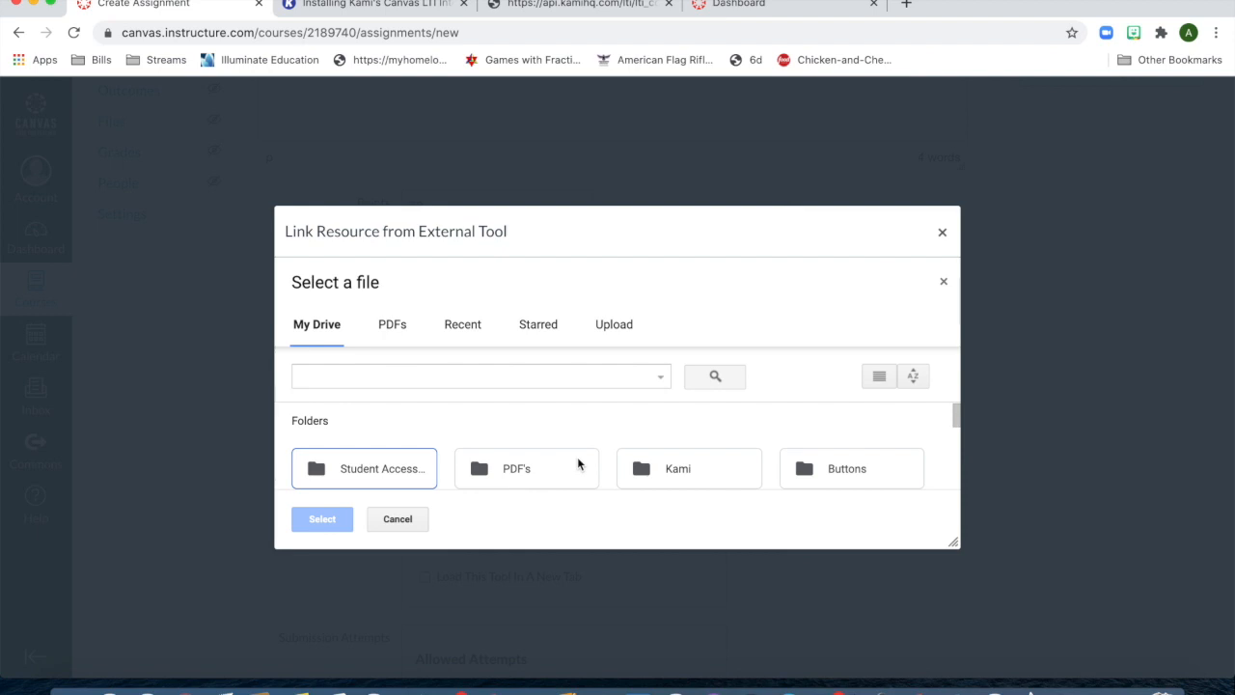
left_click(391, 325)
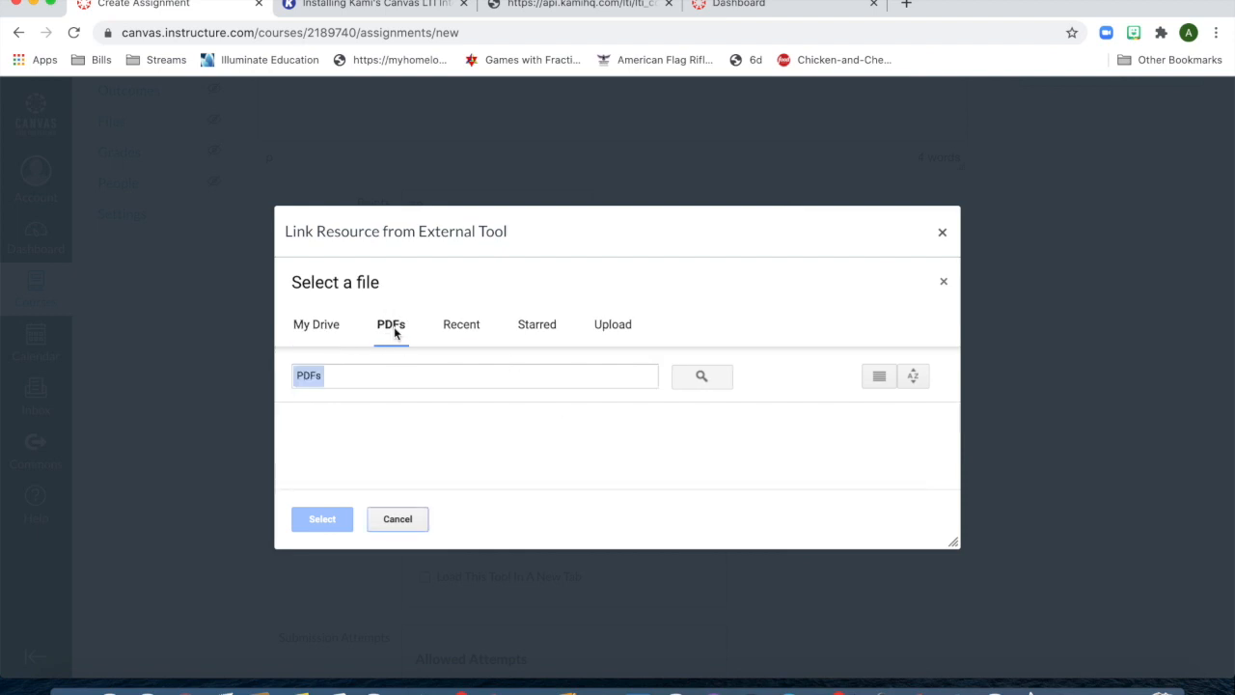
left_click(462, 327)
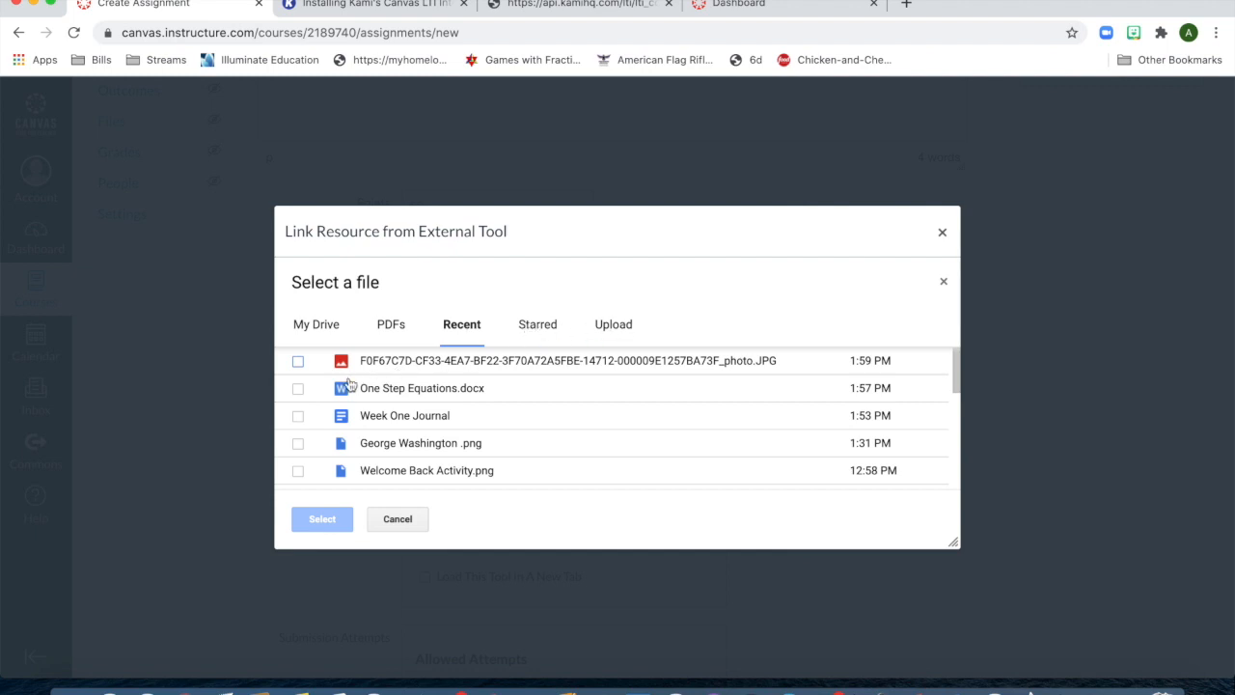
scroll(464, 436, "down", 8)
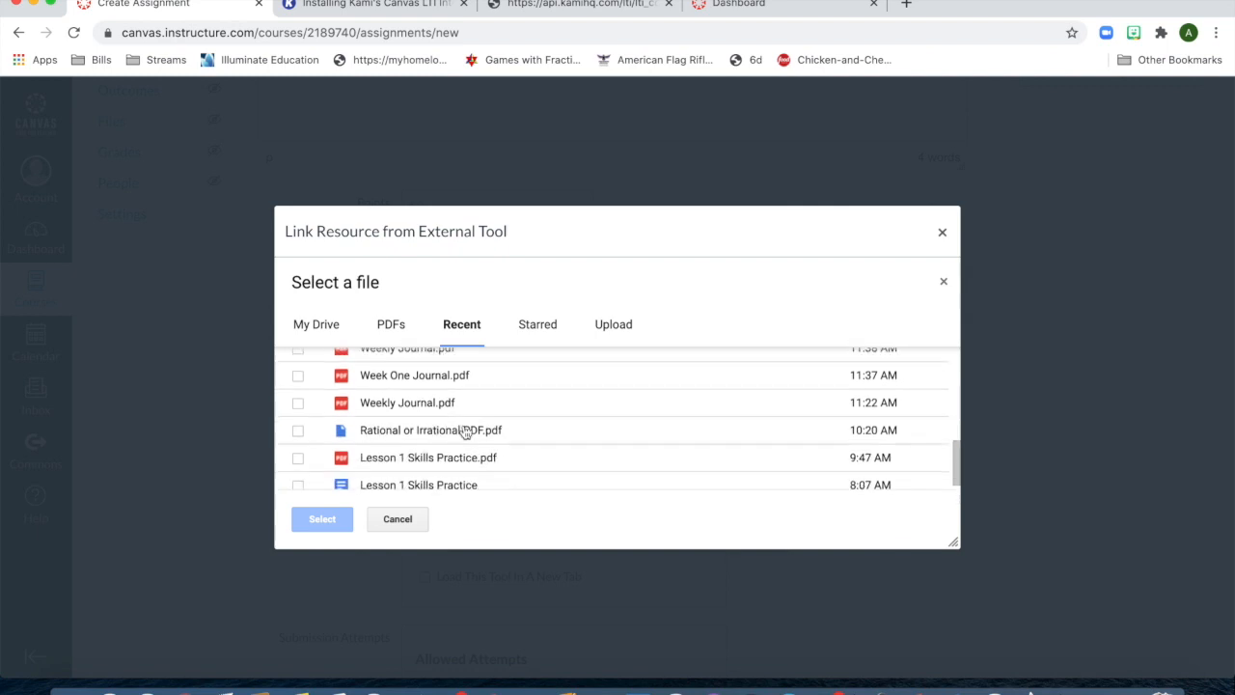
scroll(465, 432, "up", 6)
scroll(465, 431, "up", 3)
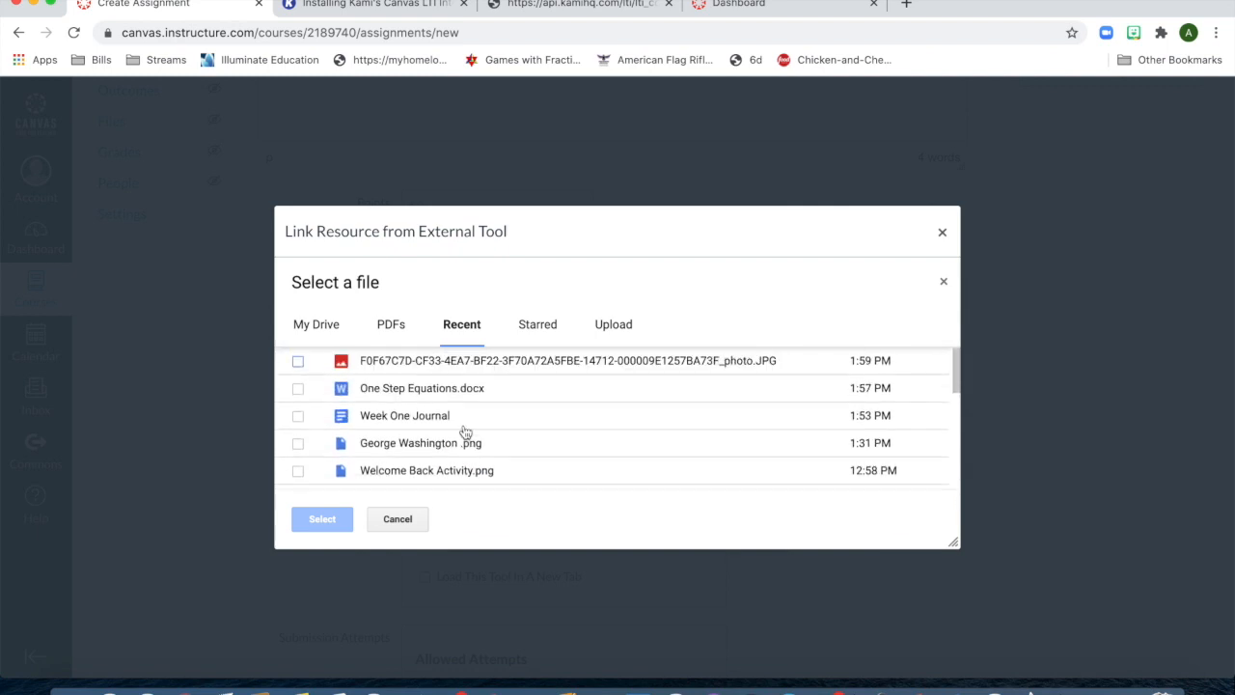
left_click(299, 418)
left_click(325, 519)
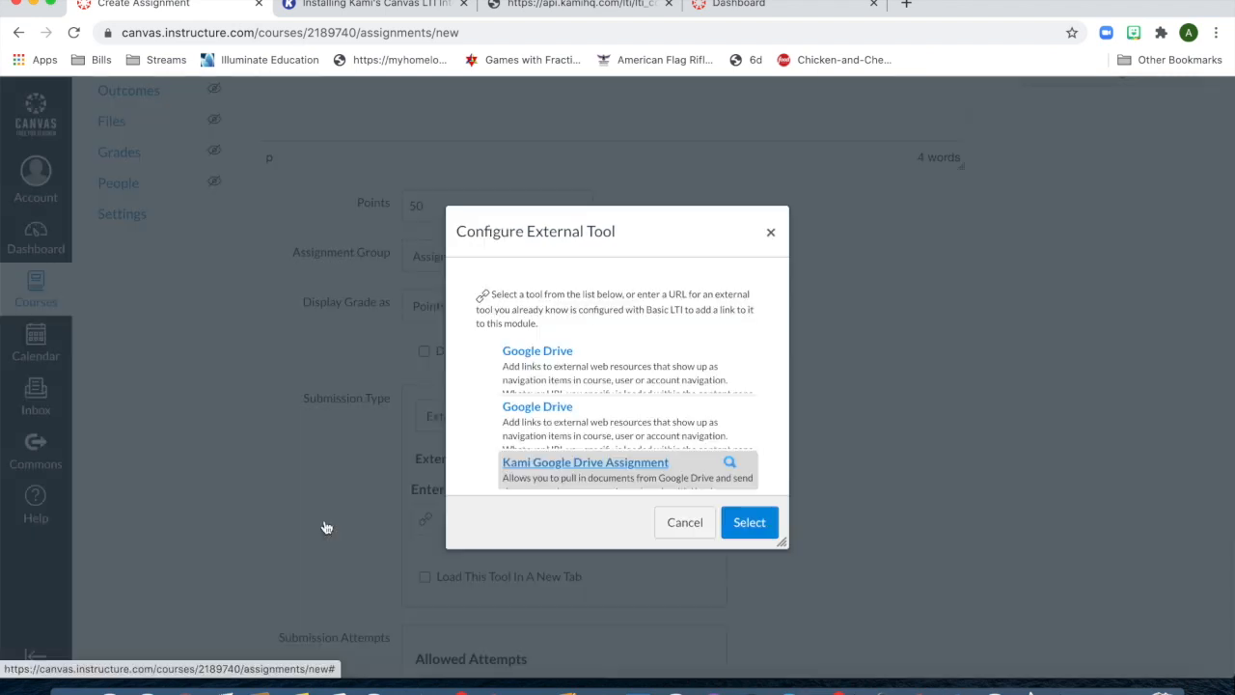
left_click(750, 522)
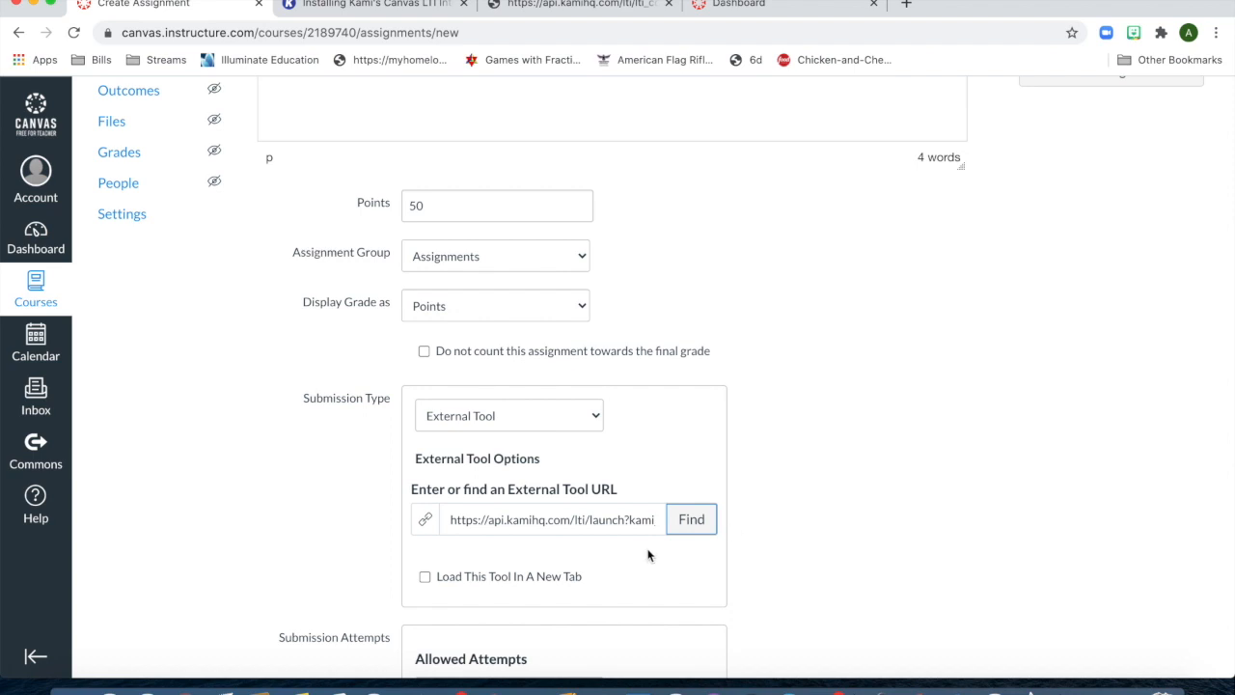
Keep the allowed submission attempts limited and set the number of attempts to 5.
scroll(637, 577, "down", 5)
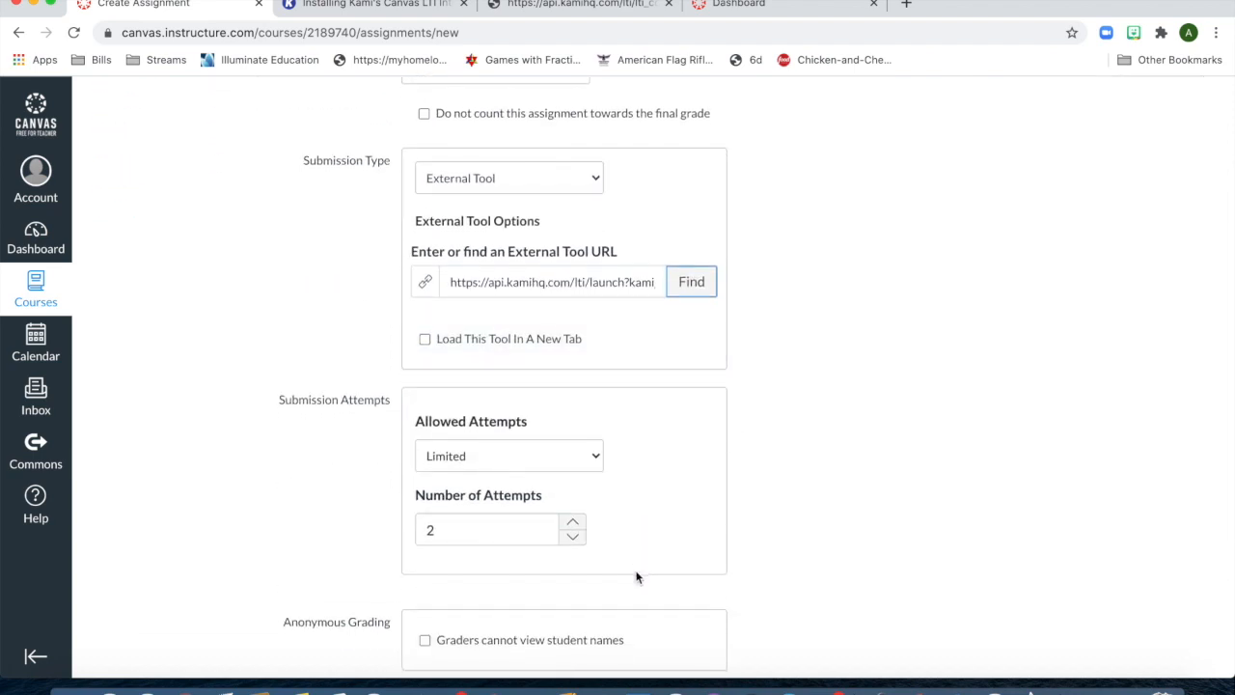
left_click(595, 460)
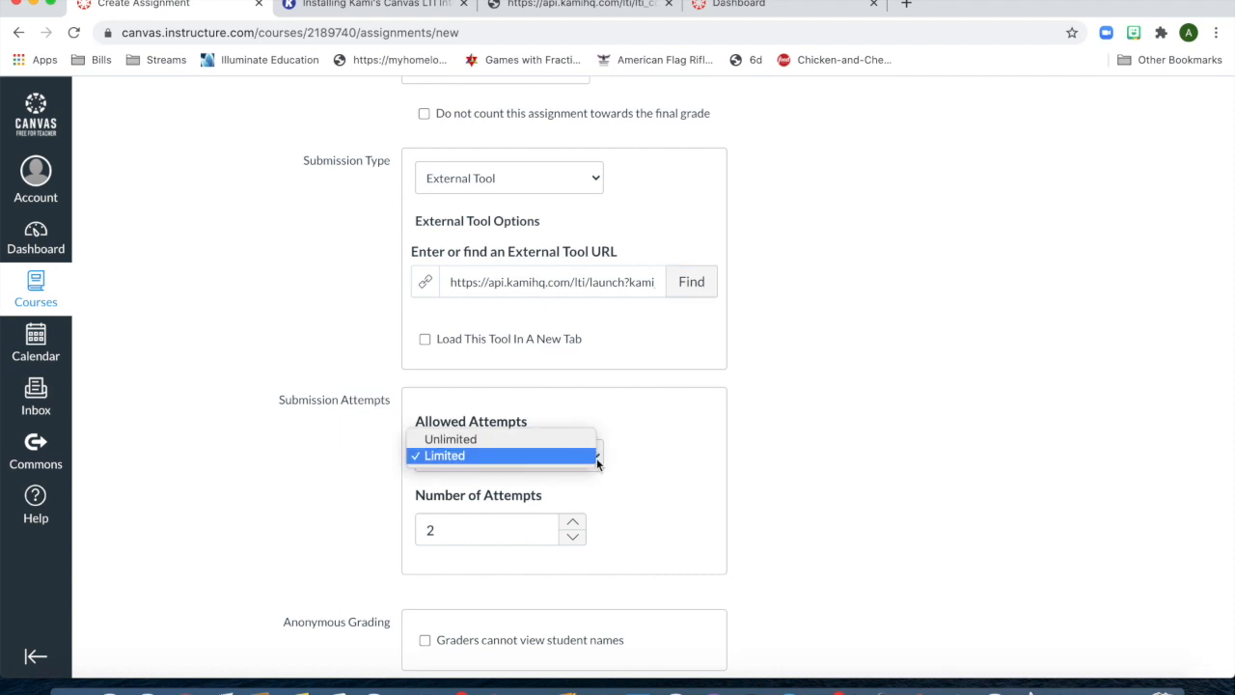
left_click(597, 461)
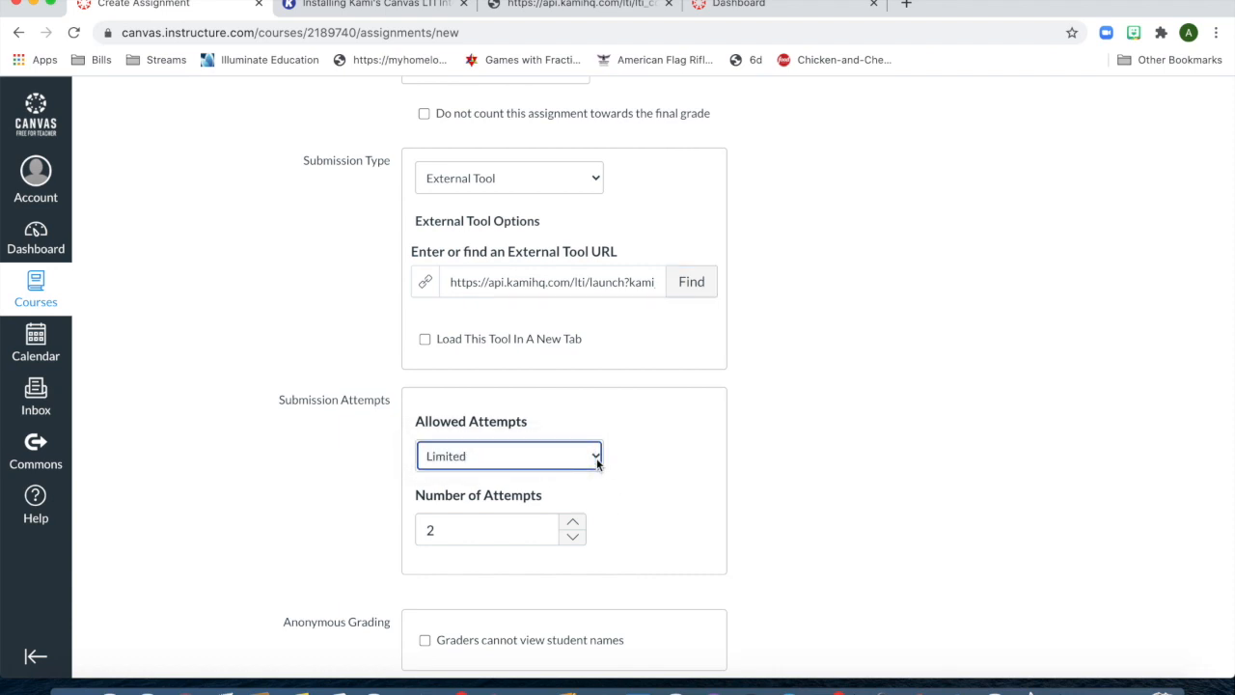
left_click(574, 534)
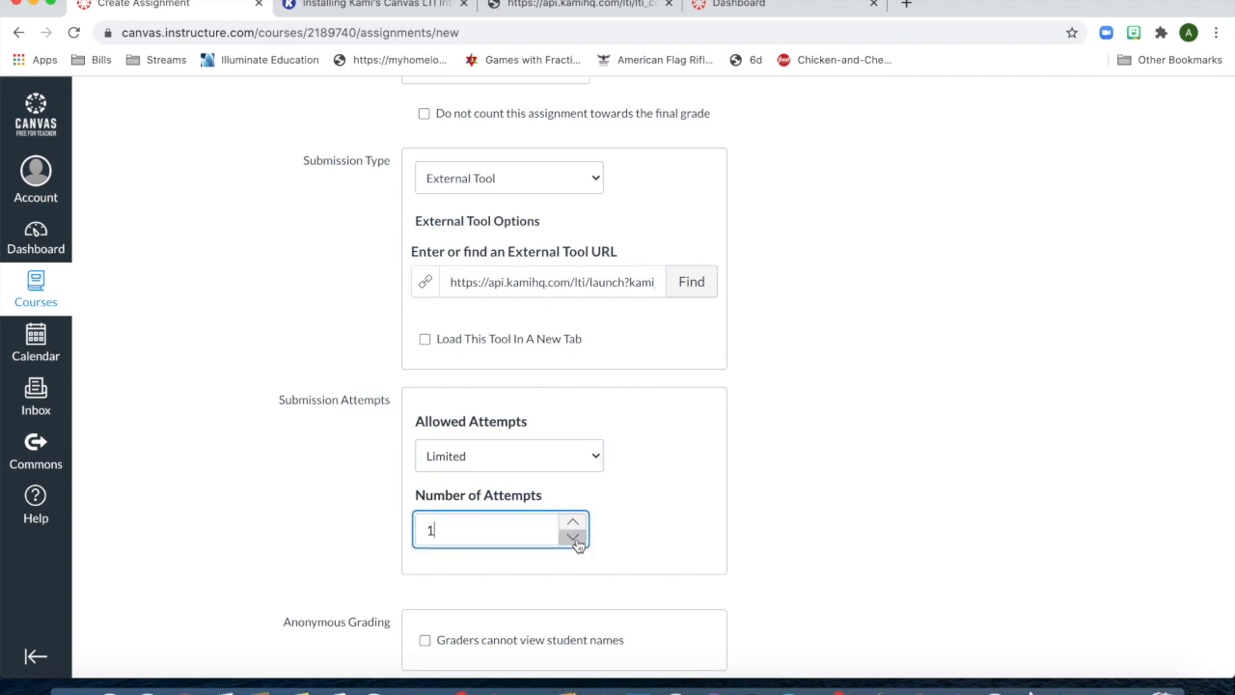
left_click(574, 524)
left_click(575, 525)
left_click(574, 524)
left_click(676, 489)
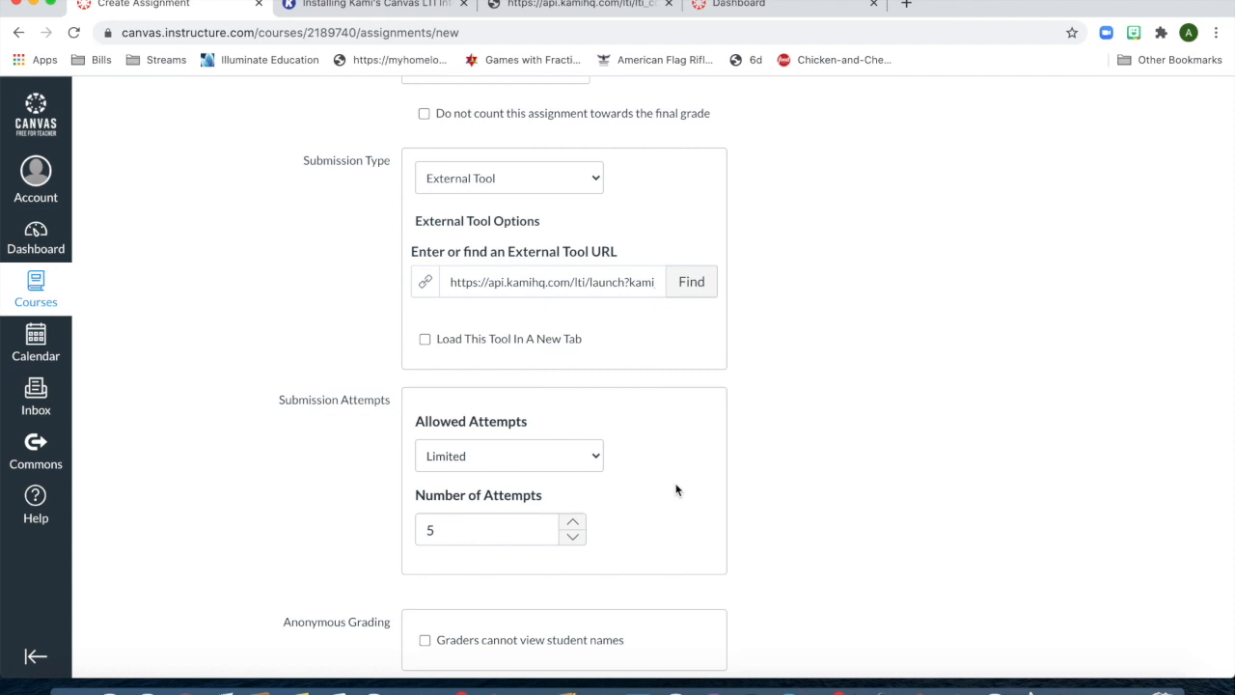
Save and publish the Week One Journal assignment.
scroll(675, 489, "down", 2)
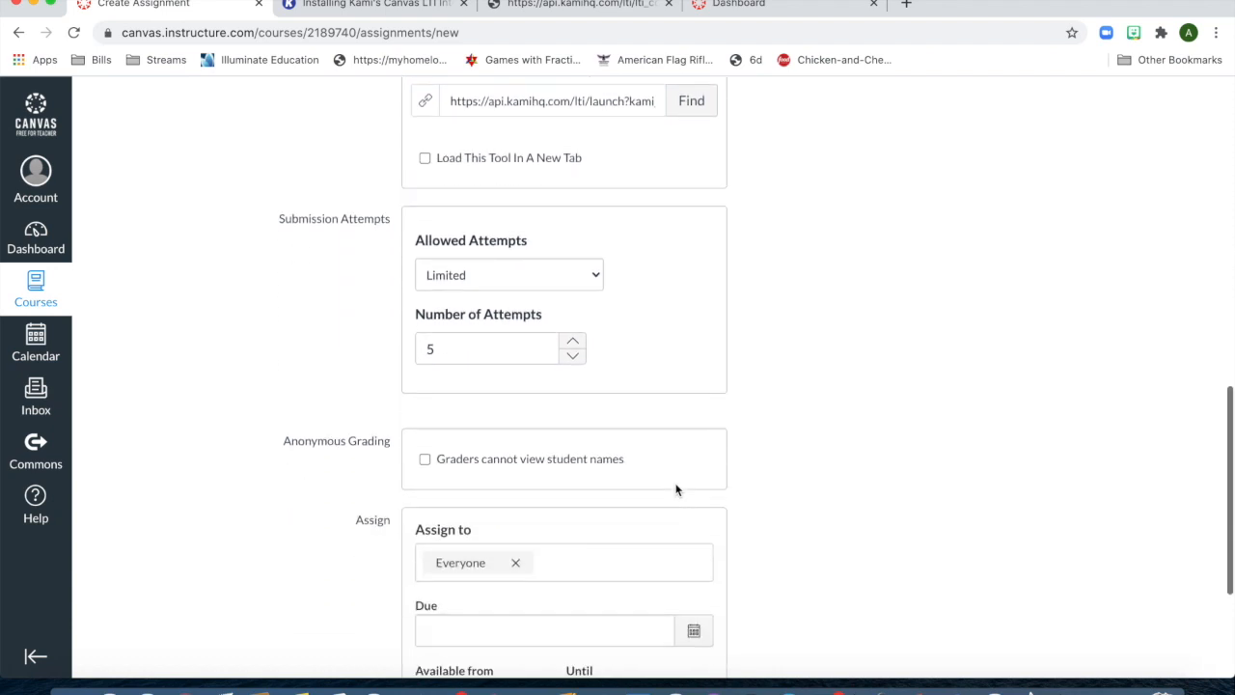
scroll(676, 490, "down", 2)
scroll(676, 489, "down", 1)
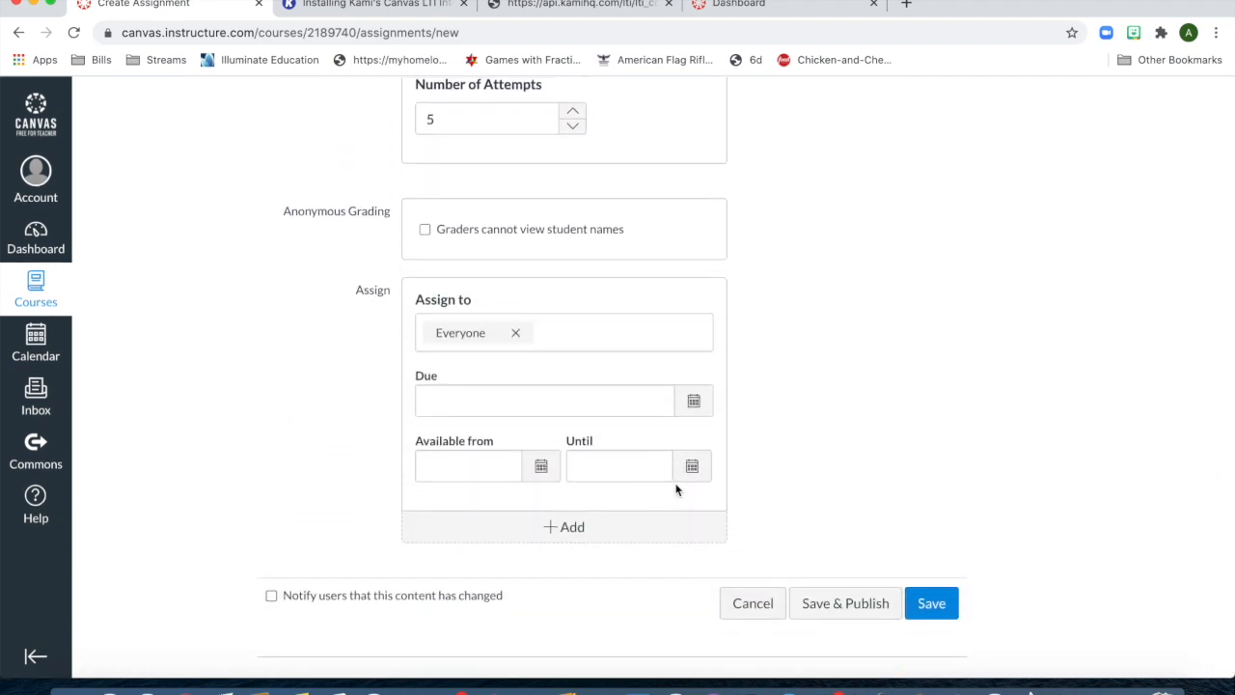
left_click(843, 604)
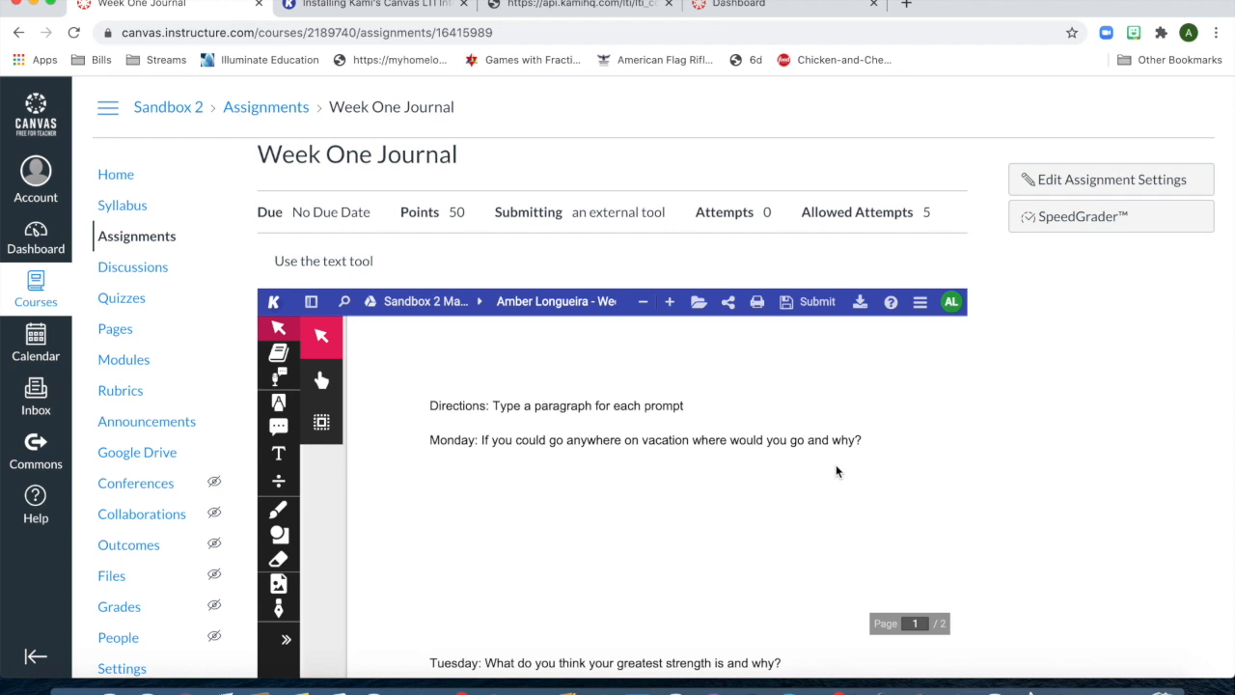
Look through the journal prompts, play and stop the page's text-to-speech reading, and select the directions line for reading aloud.
scroll(678, 451, "down", 3)
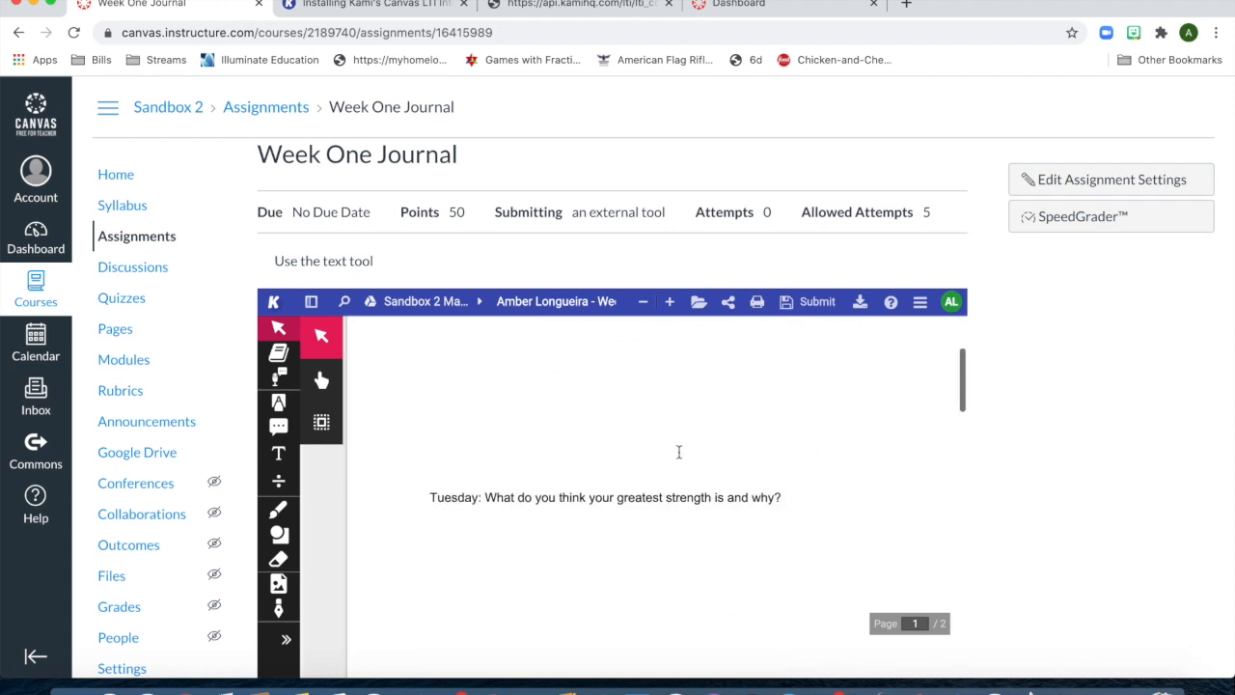
scroll(678, 452, "up", 3)
scroll(678, 451, "down", 3)
scroll(679, 452, "down", 10)
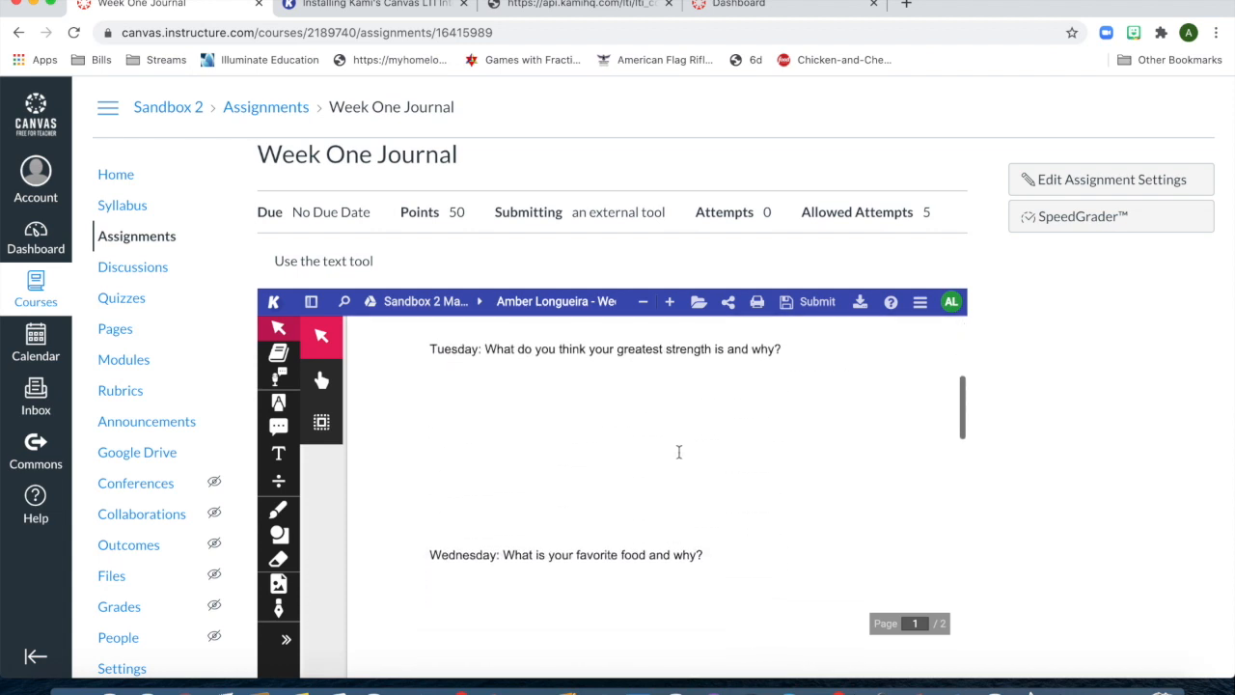
scroll(679, 452, "up", 12)
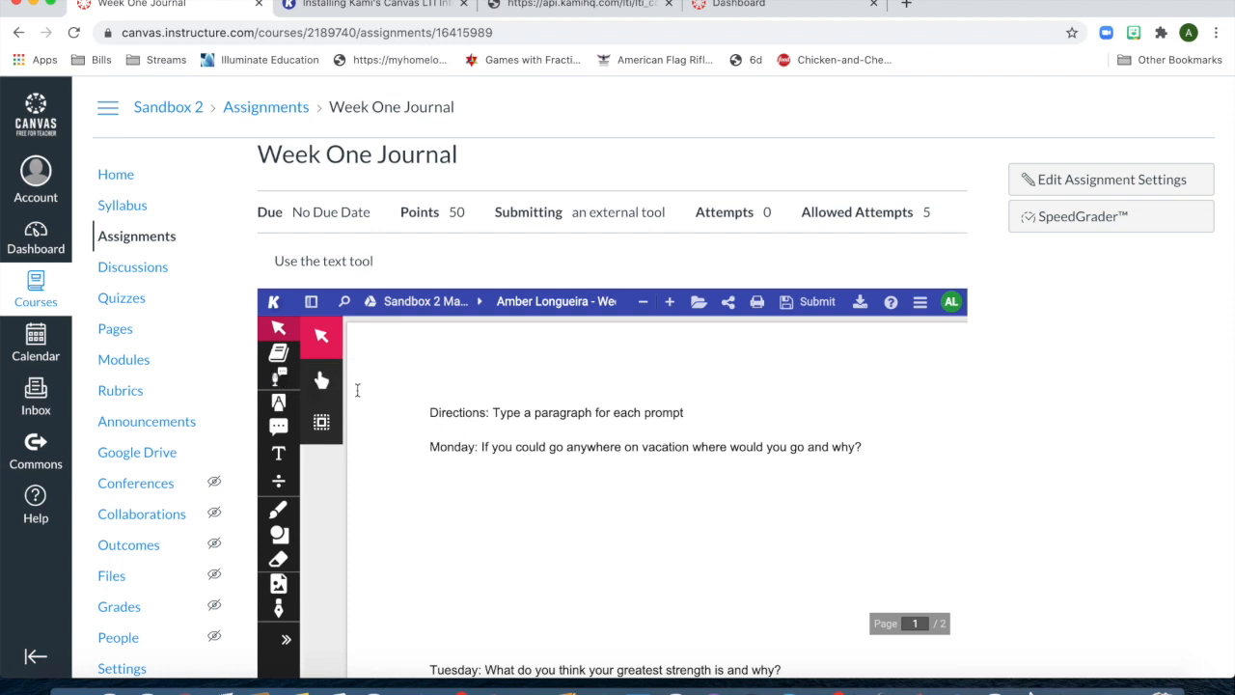
left_click(284, 383)
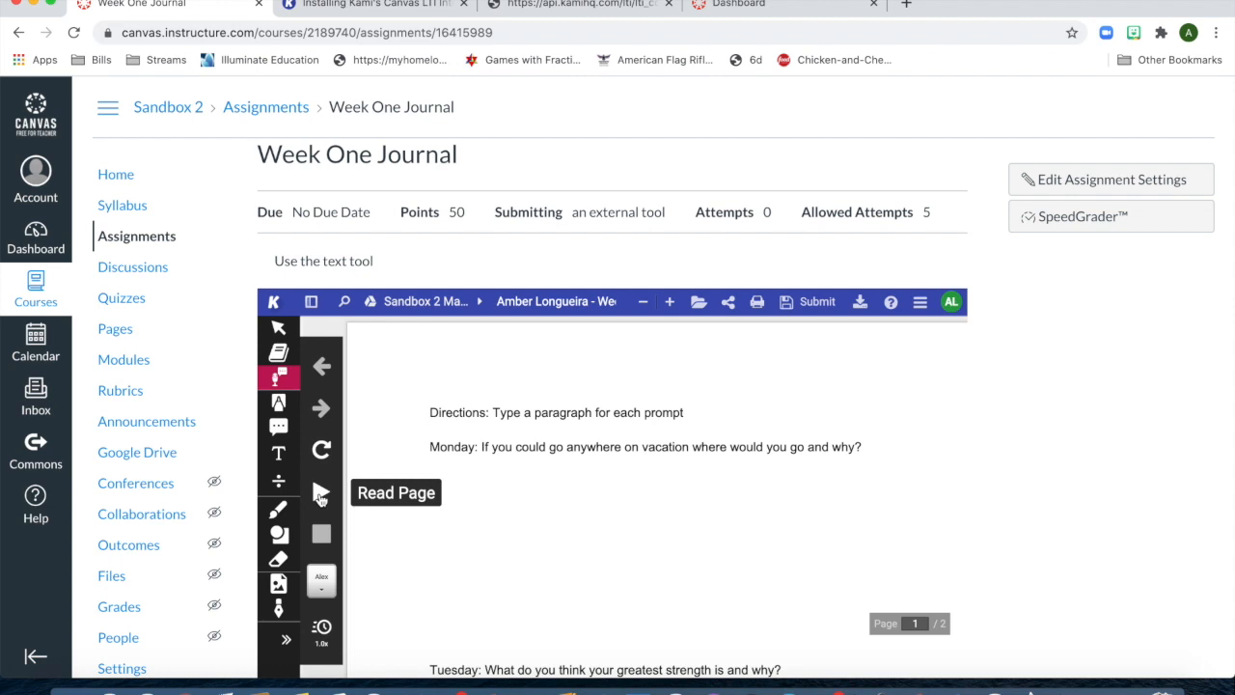
left_click(322, 494)
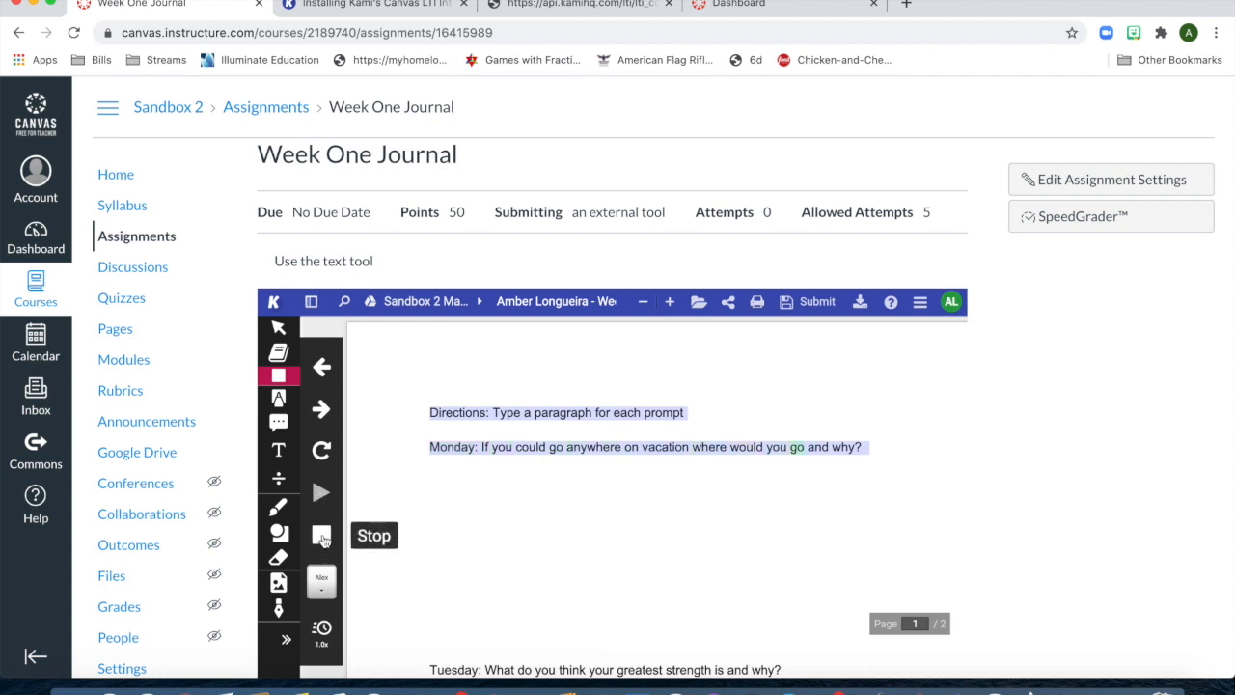
left_click(323, 537)
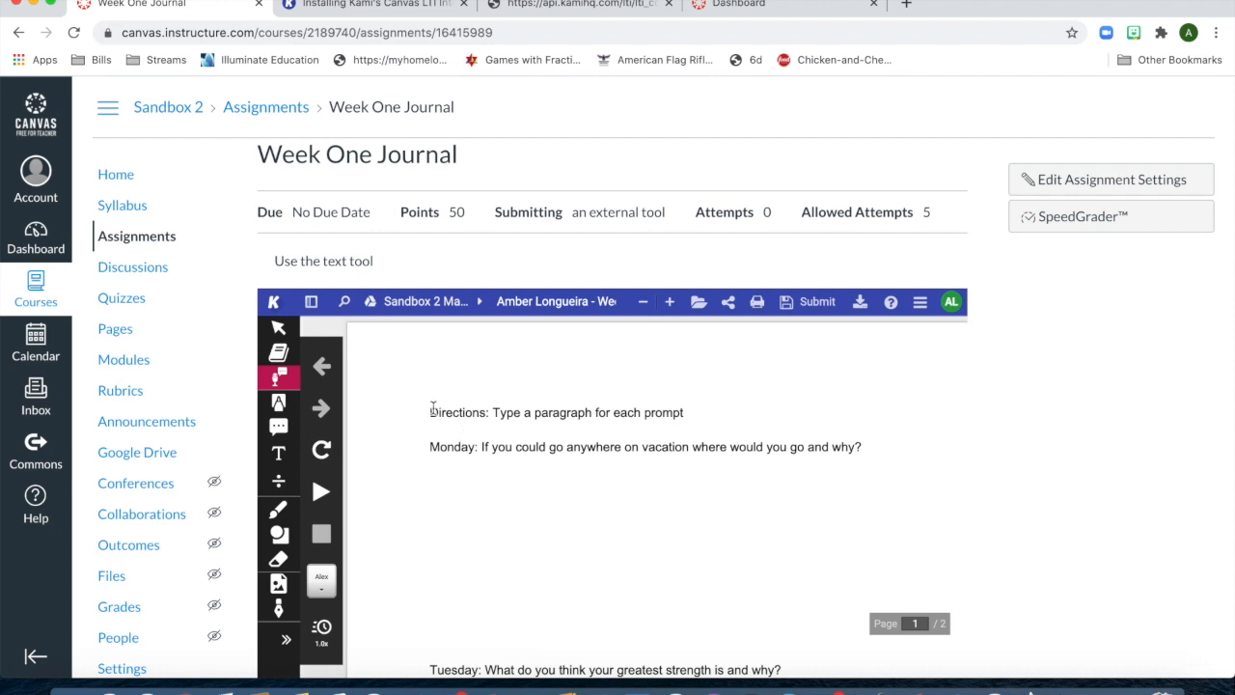
left_click(430, 409)
mouse_move(430, 409)
left_mouse_down()
mouse_move(639, 399)
mouse_move(702, 413)
left_mouse_up()
Add a red text box below the Monday prompt reading "If I could go anywhere on vacation I would go to Costa Rica.".
left_click(277, 454)
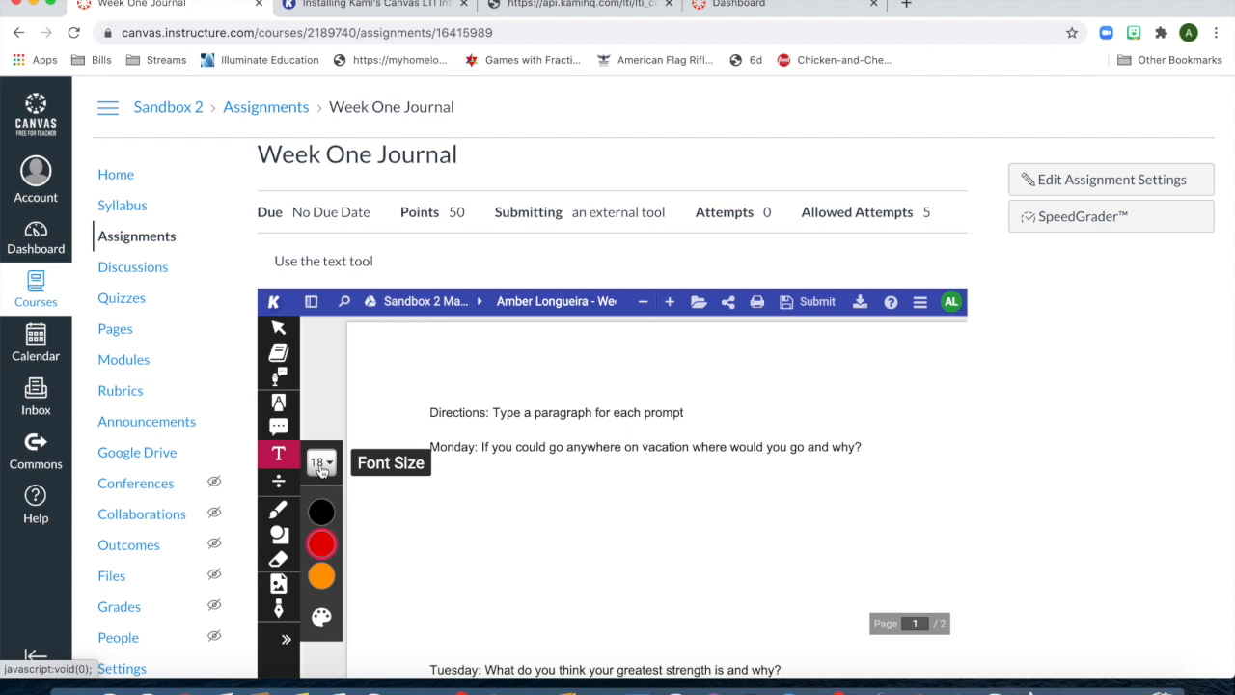
left_click(323, 543)
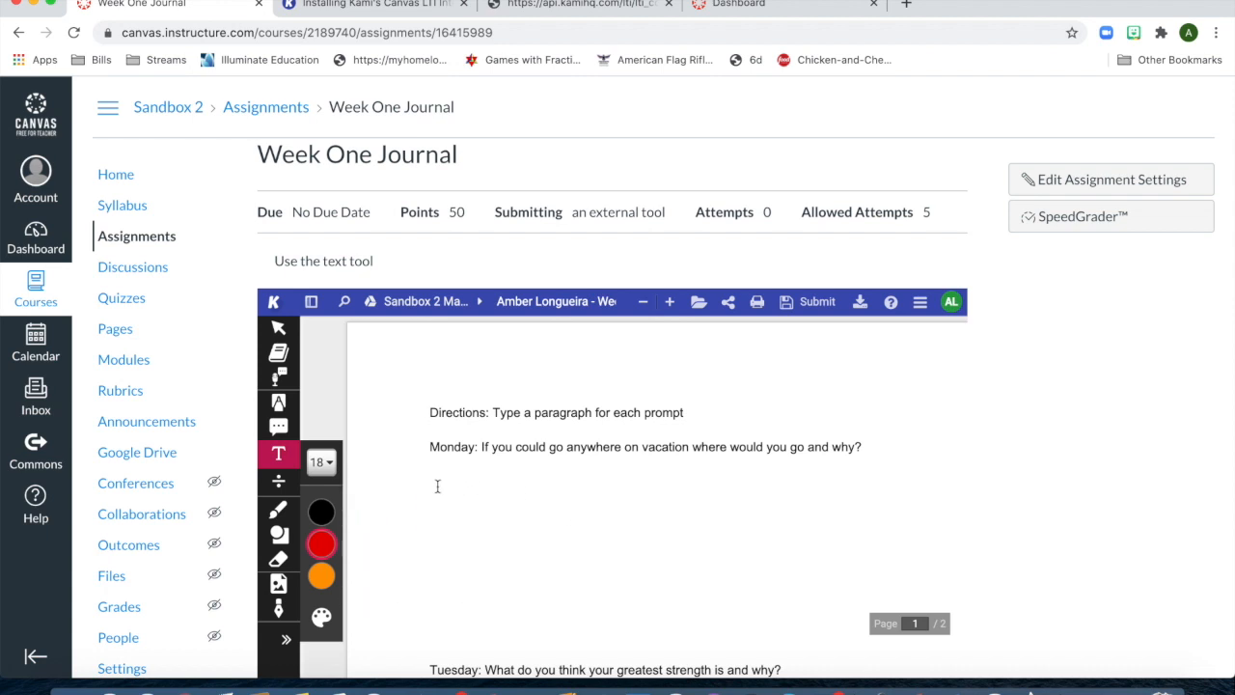
left_click(437, 483)
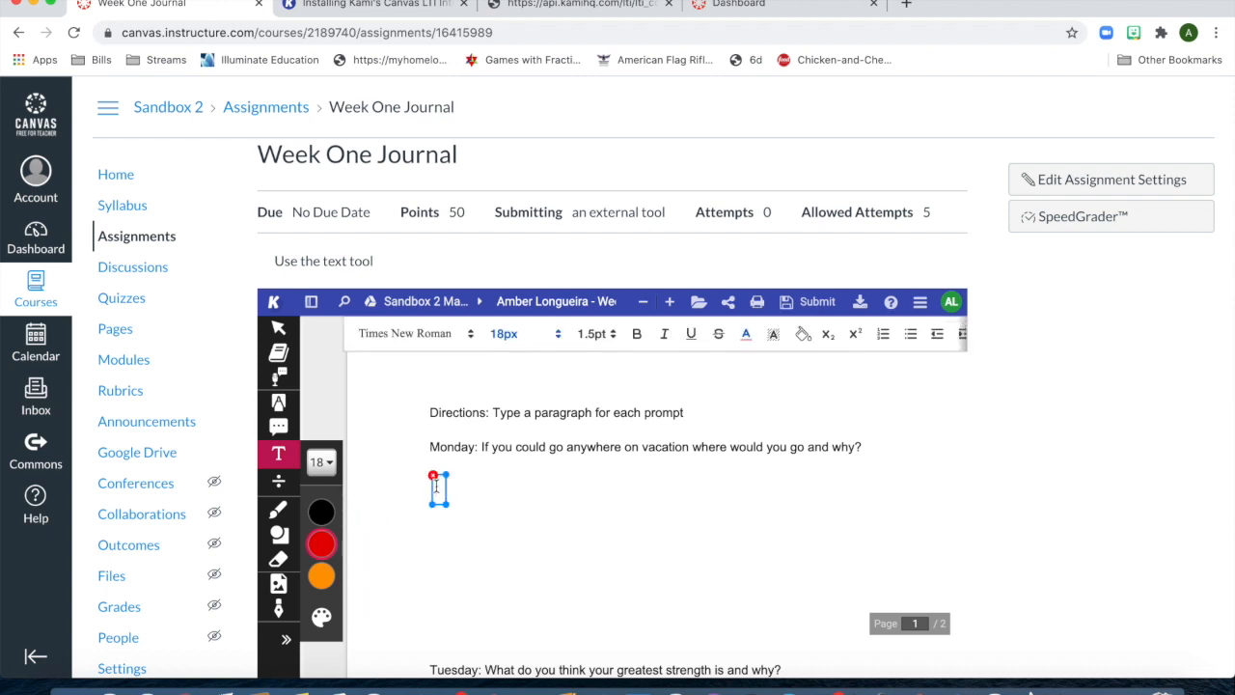
type("If I could go anywa")
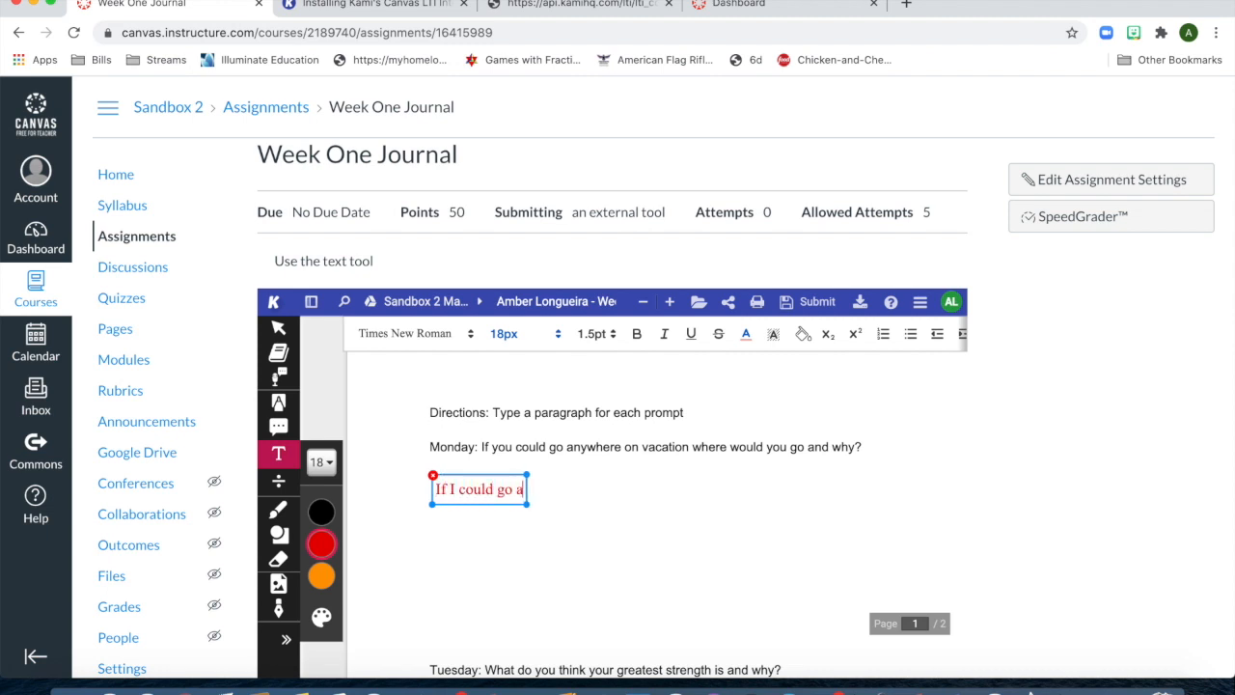
type("here o")
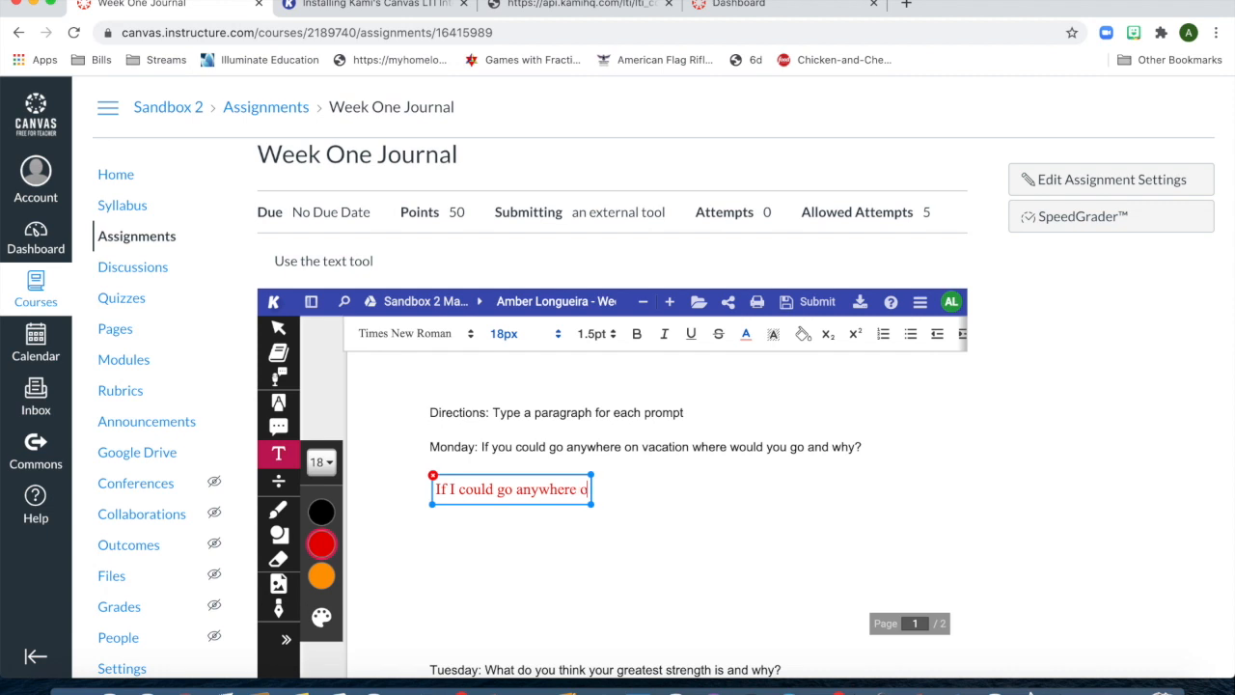
type("n vacati")
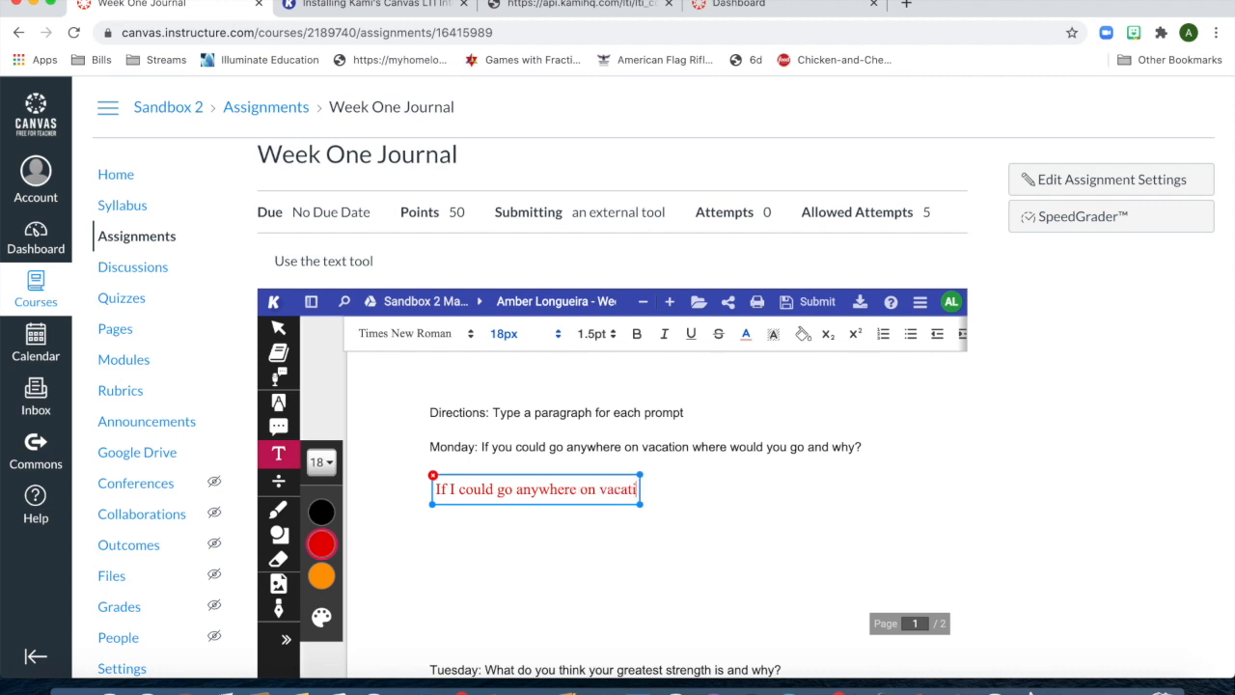
type("on I would go t")
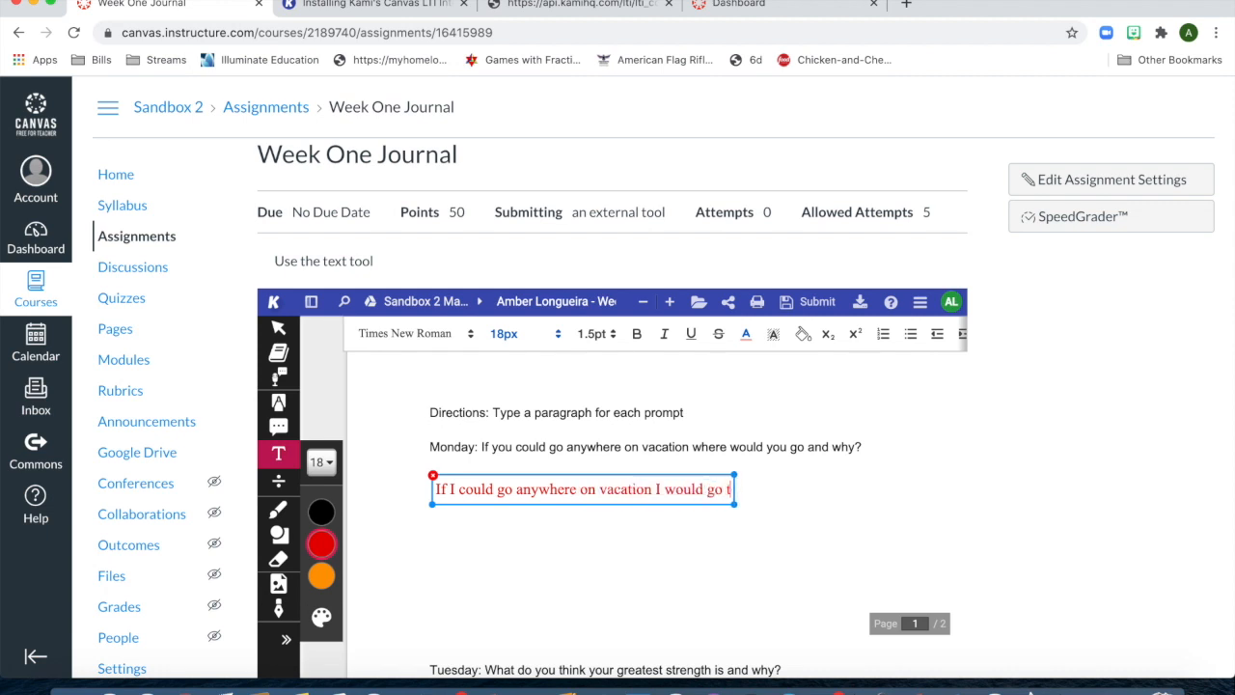
type("o Costa ric")
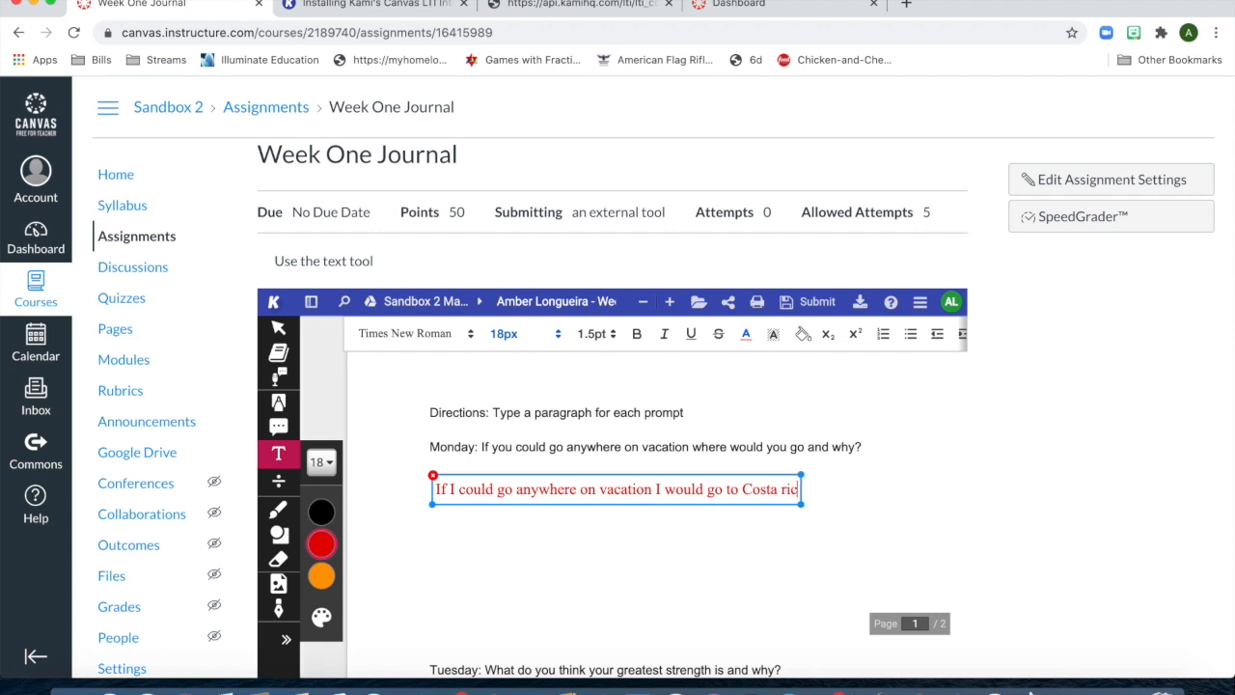
key("BackSpace")
key("BackSpace")
key("BackSpace")
type("Rica.")
left_click(472, 549)
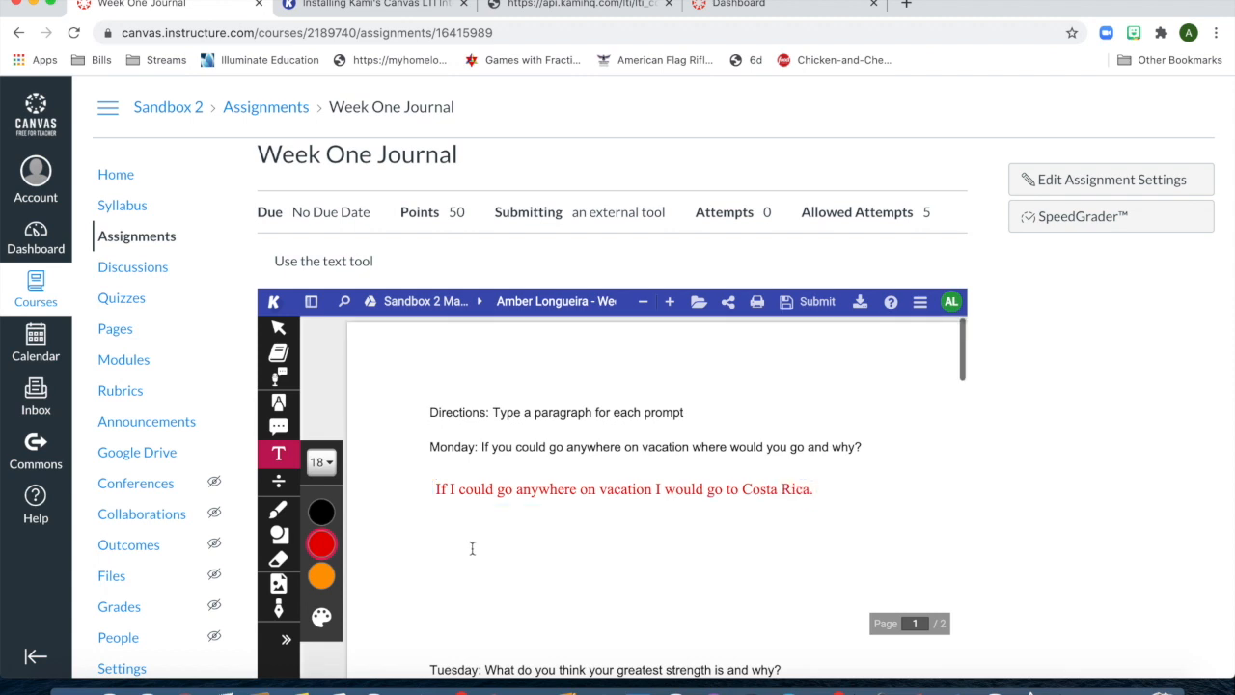
Have text-to-speech read the answer under the Monday prompt, stop the reading, and select the answer's text box.
left_click(437, 491)
left_click_drag(438, 492, 818, 497)
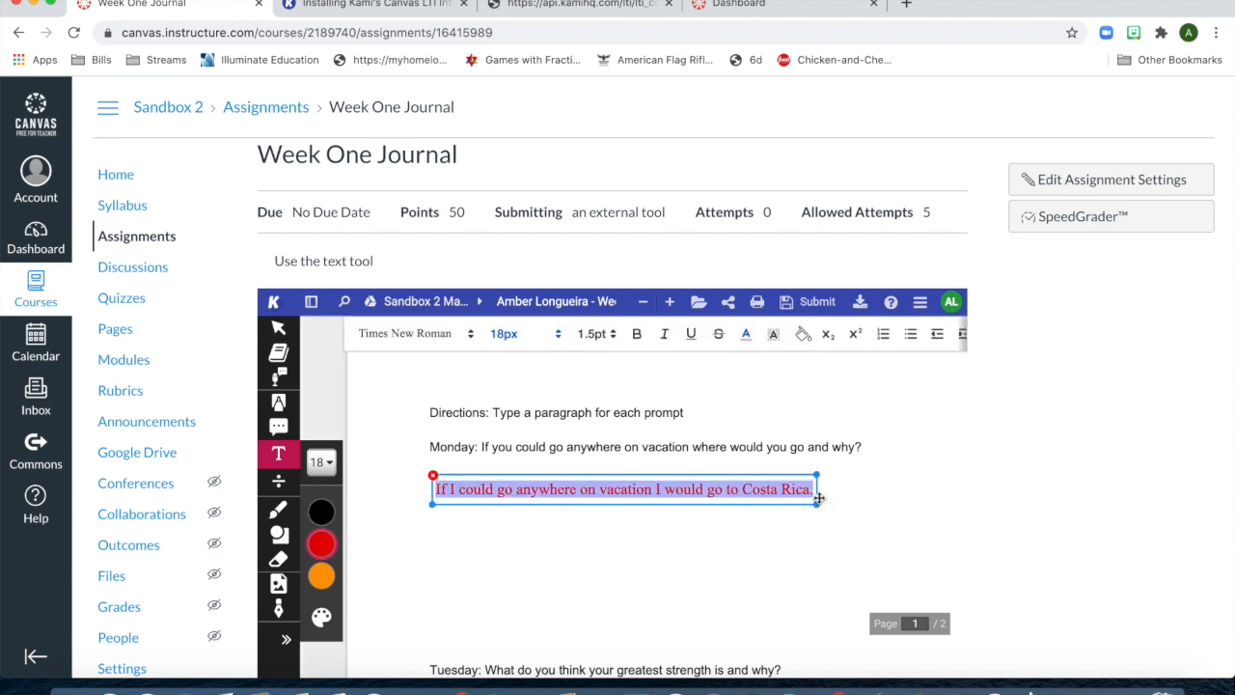
left_click(279, 378)
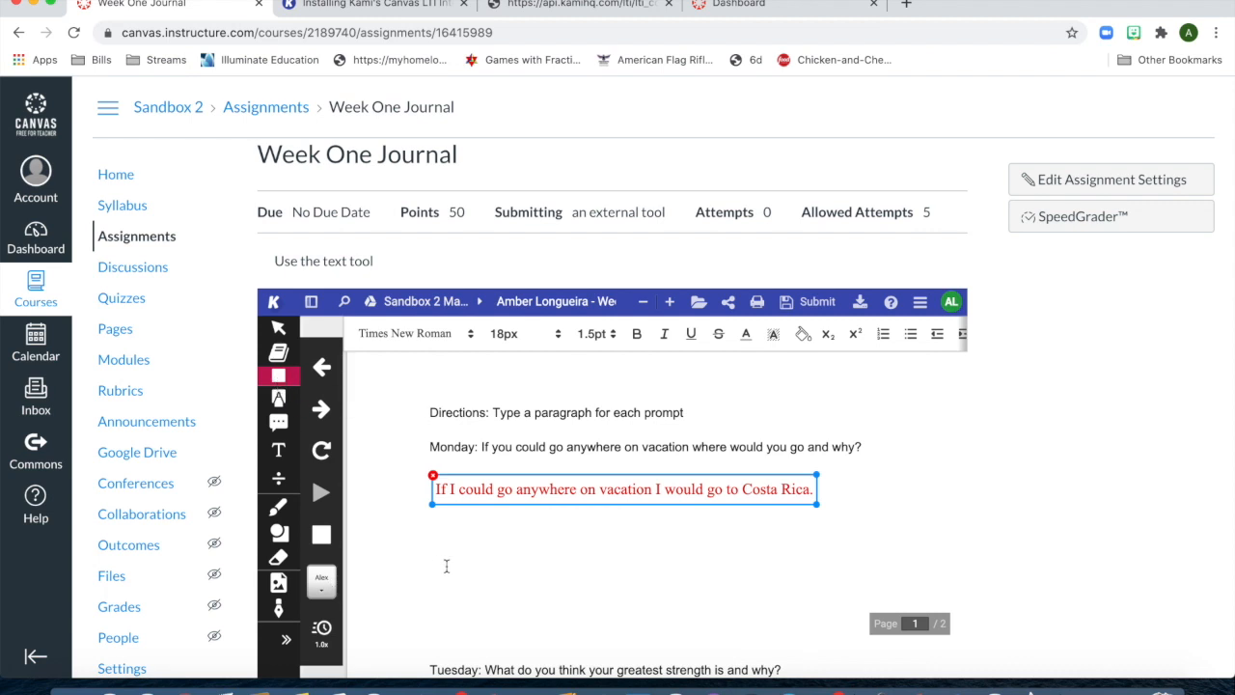
left_click(426, 570)
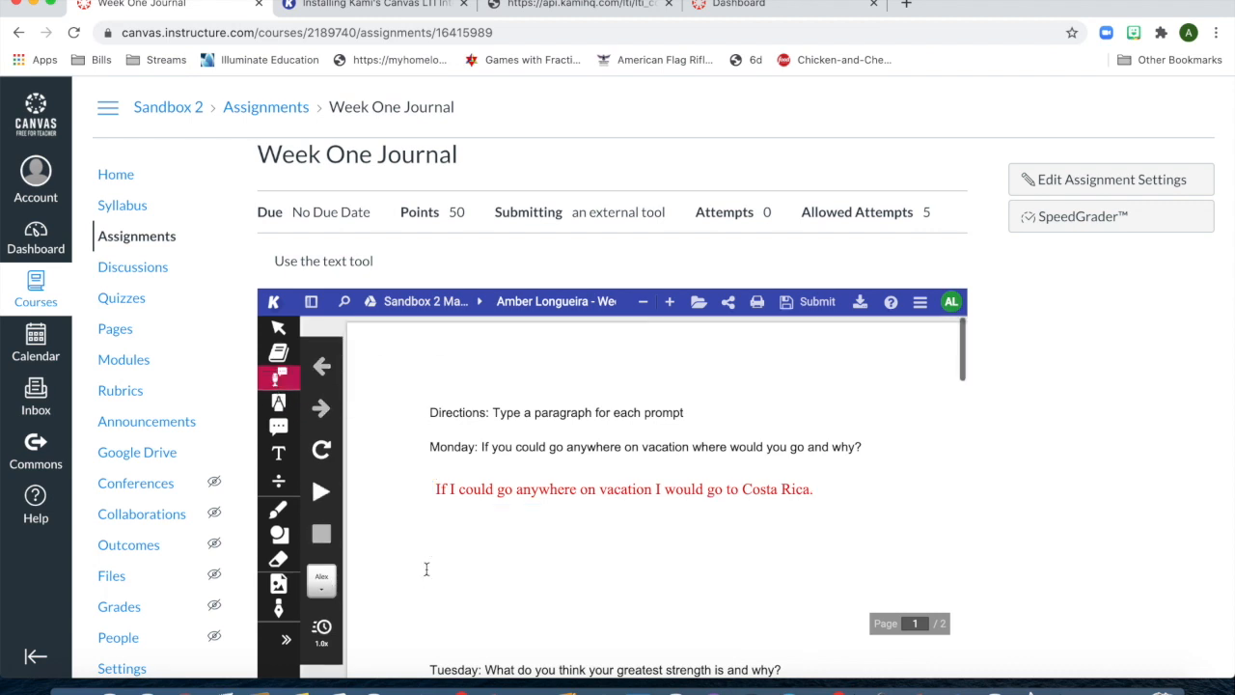
left_click(496, 503)
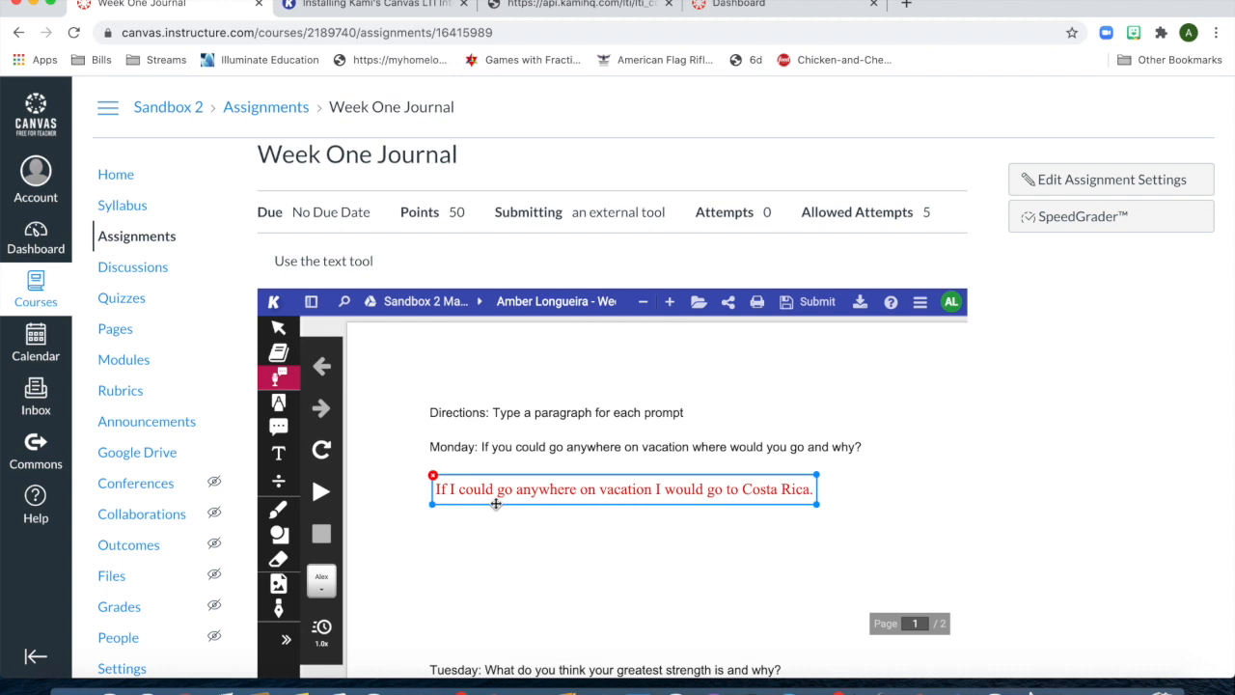
Save the journal document with the Monday answer to Google Drive without submitting it.
left_click(511, 584)
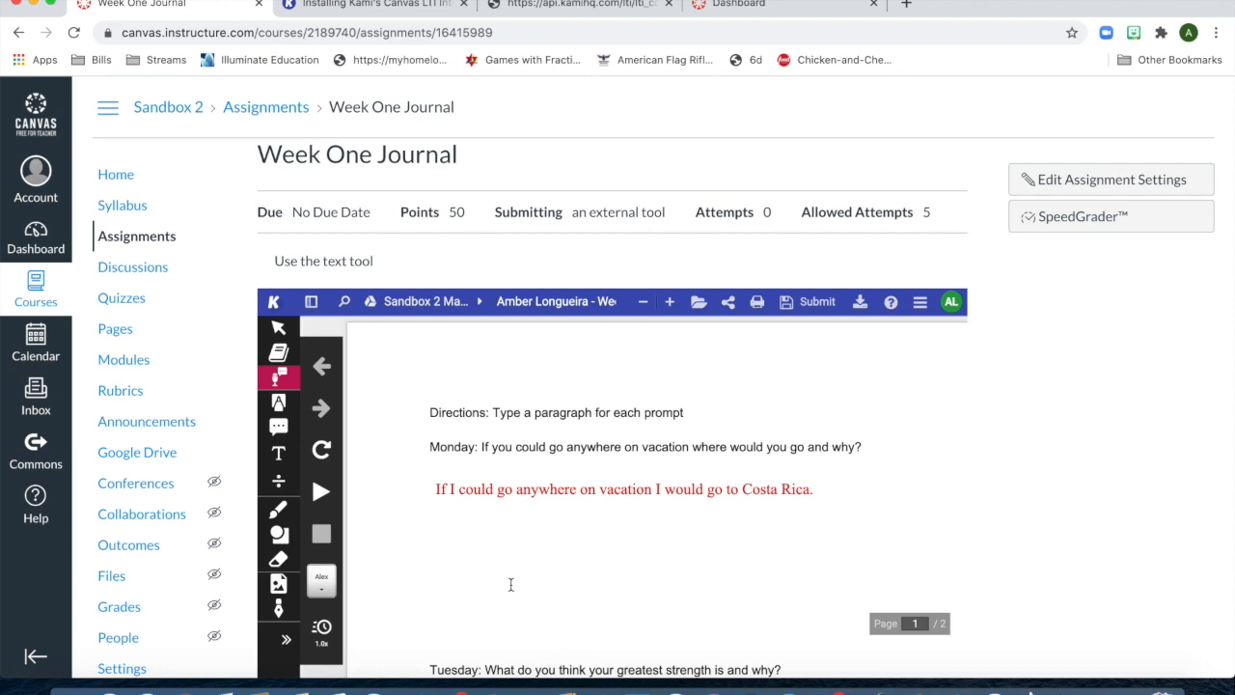
scroll(615, 554, "down", 3)
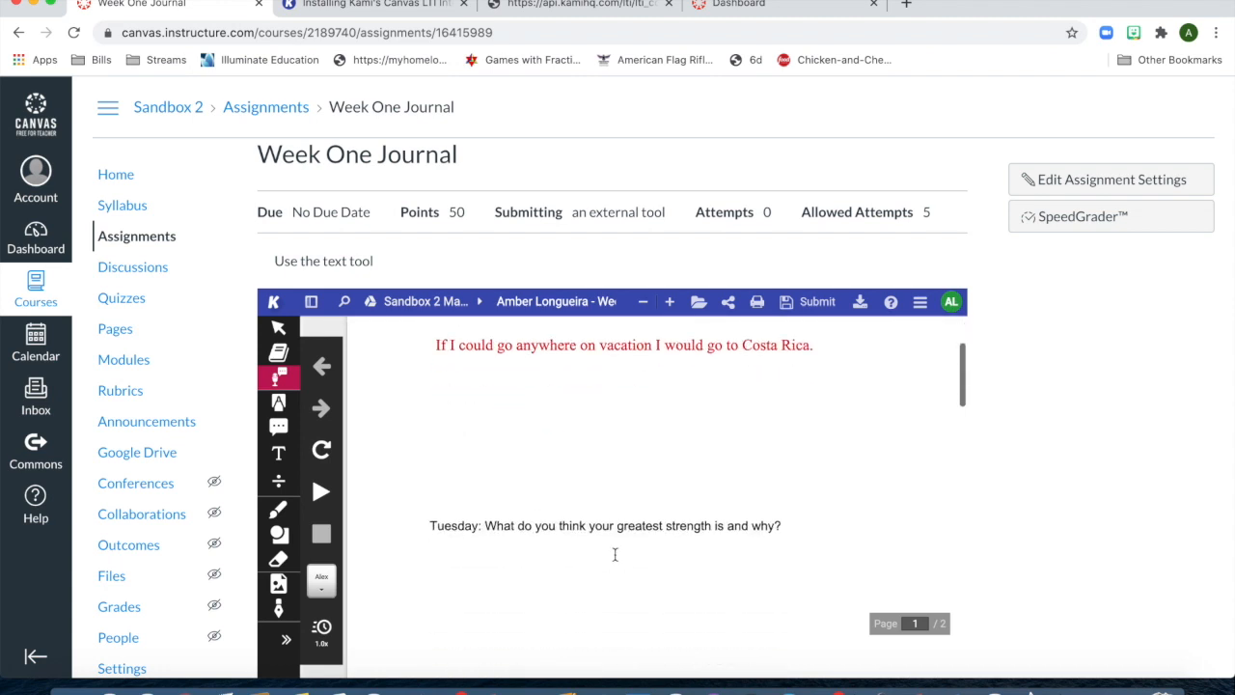
scroll(615, 554, "up", 2)
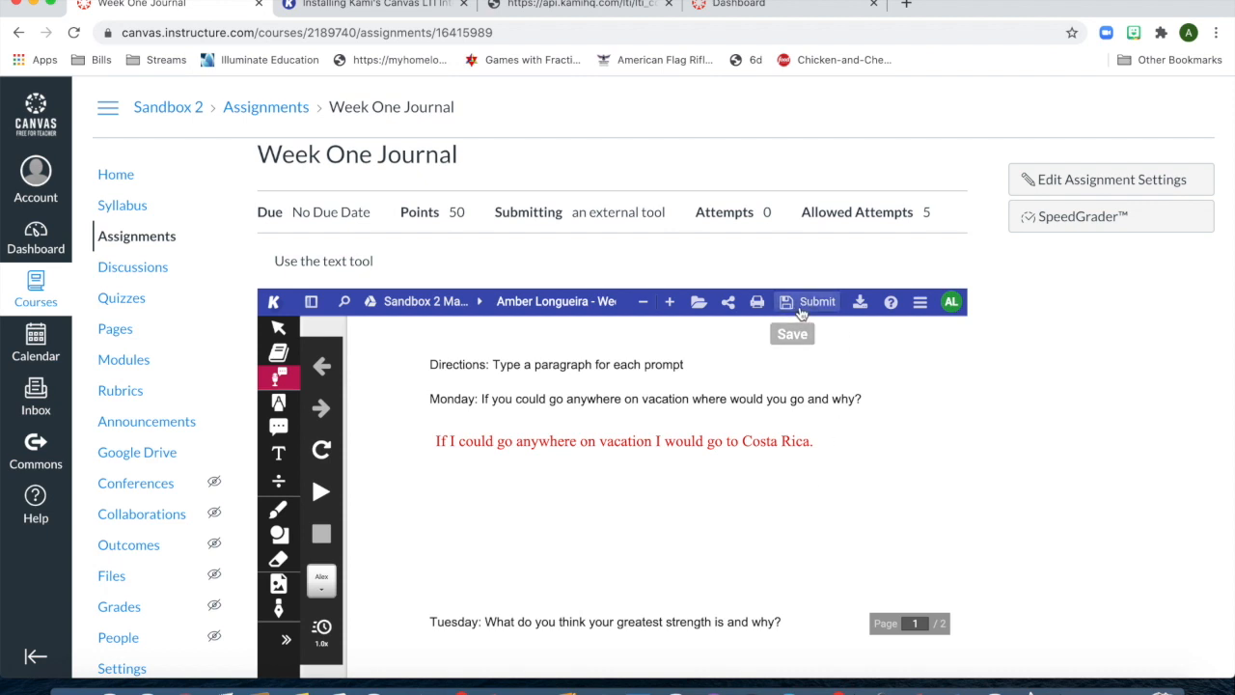
left_click(790, 305)
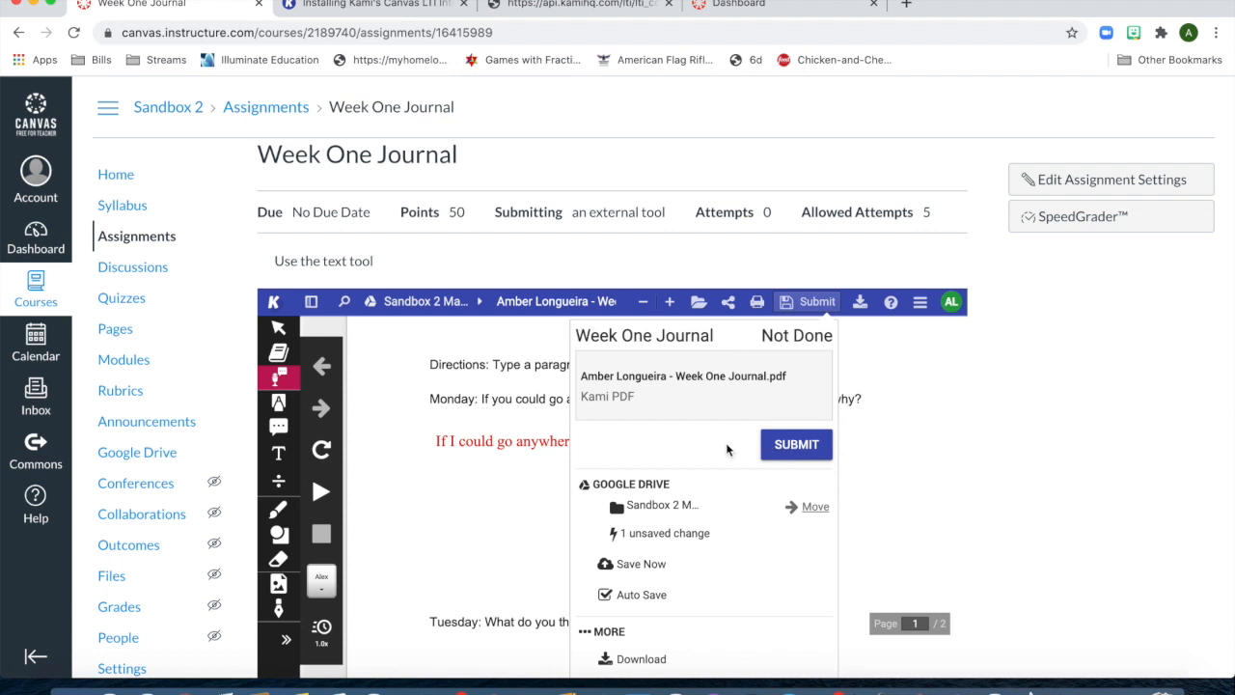
left_click(629, 571)
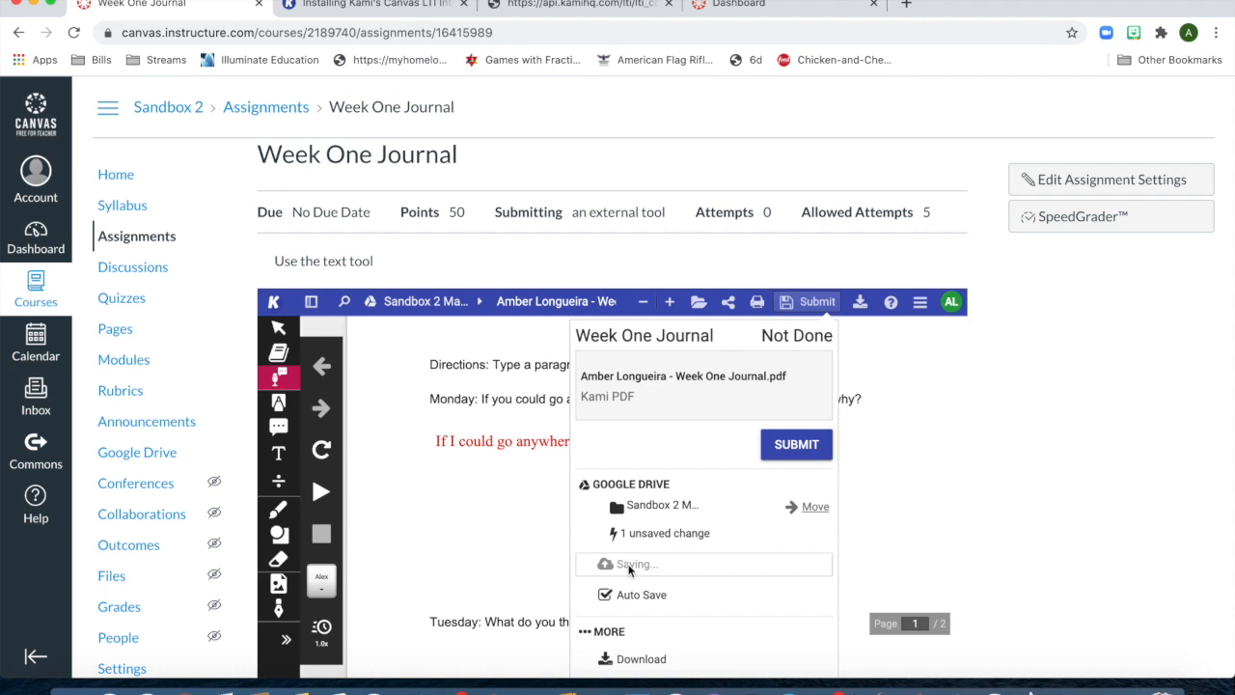
left_click(511, 548)
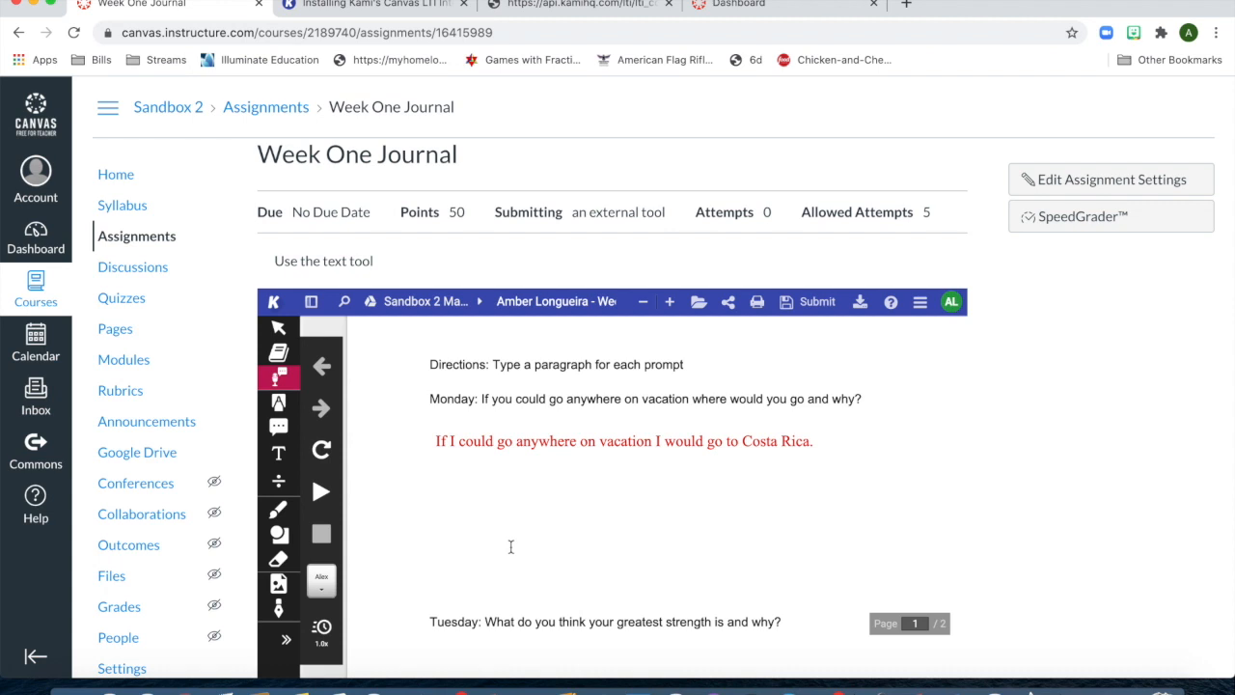
Go to the course home page and reopen Week One Journal from the assignments list.
left_click(116, 175)
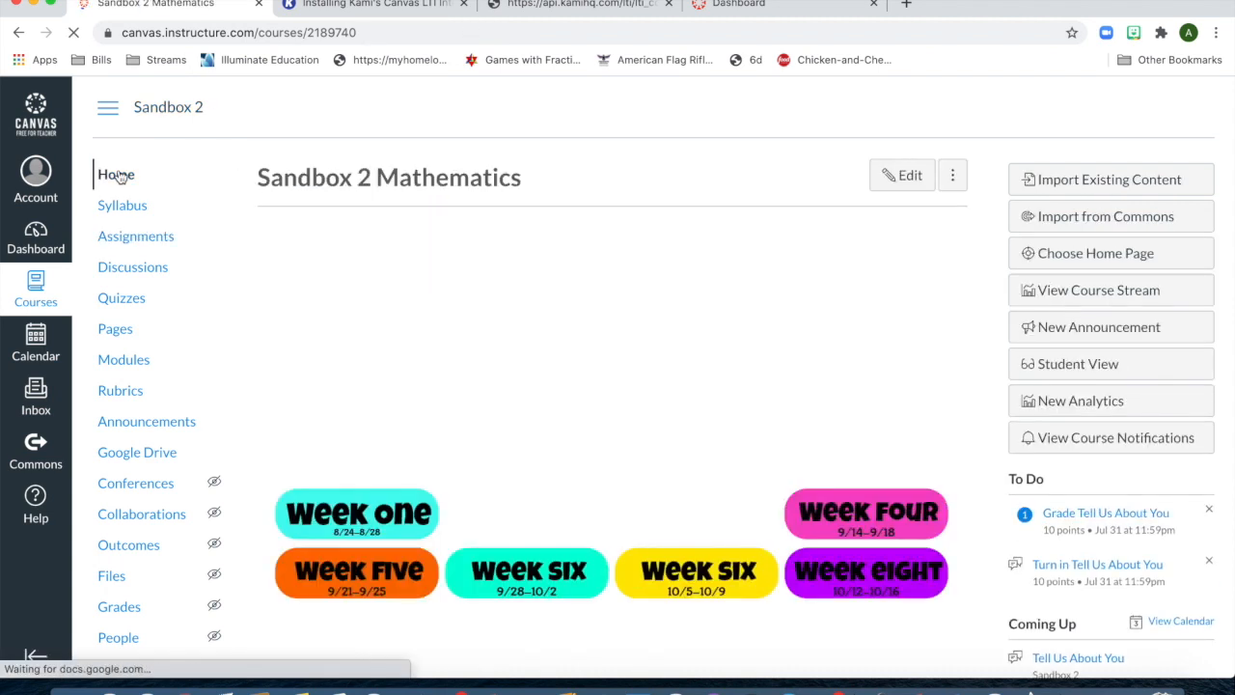
left_click(137, 239)
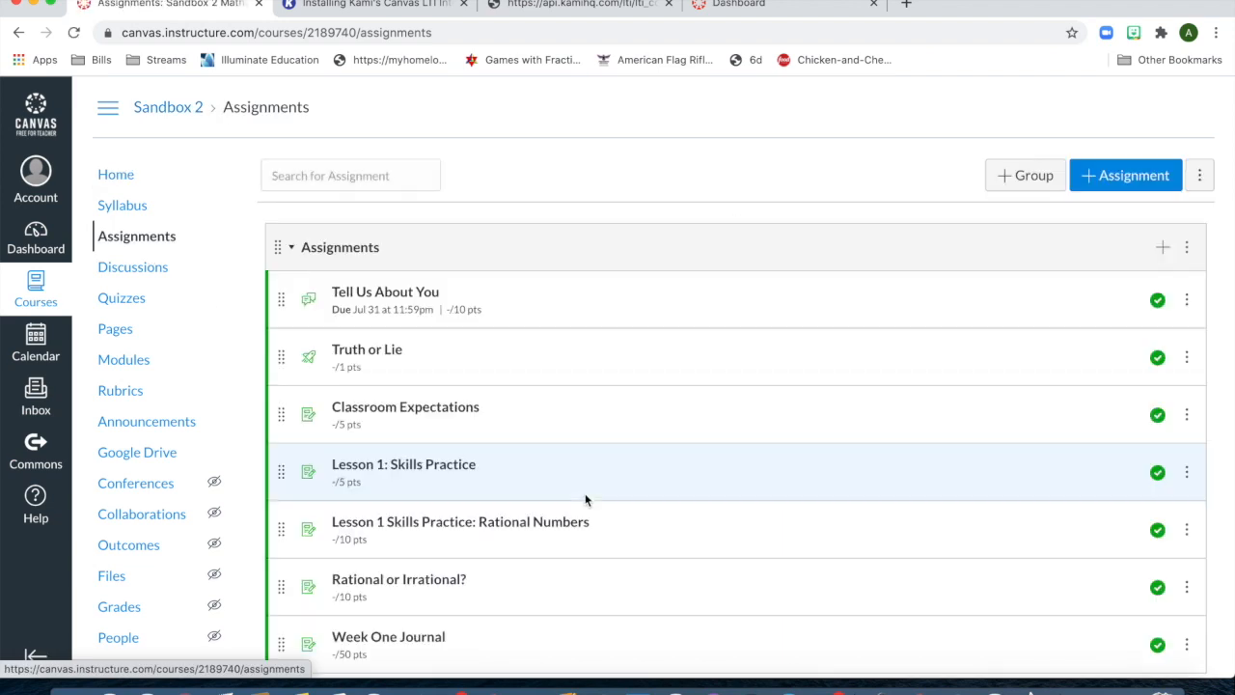
scroll(583, 496, "down", 2)
left_click(370, 560)
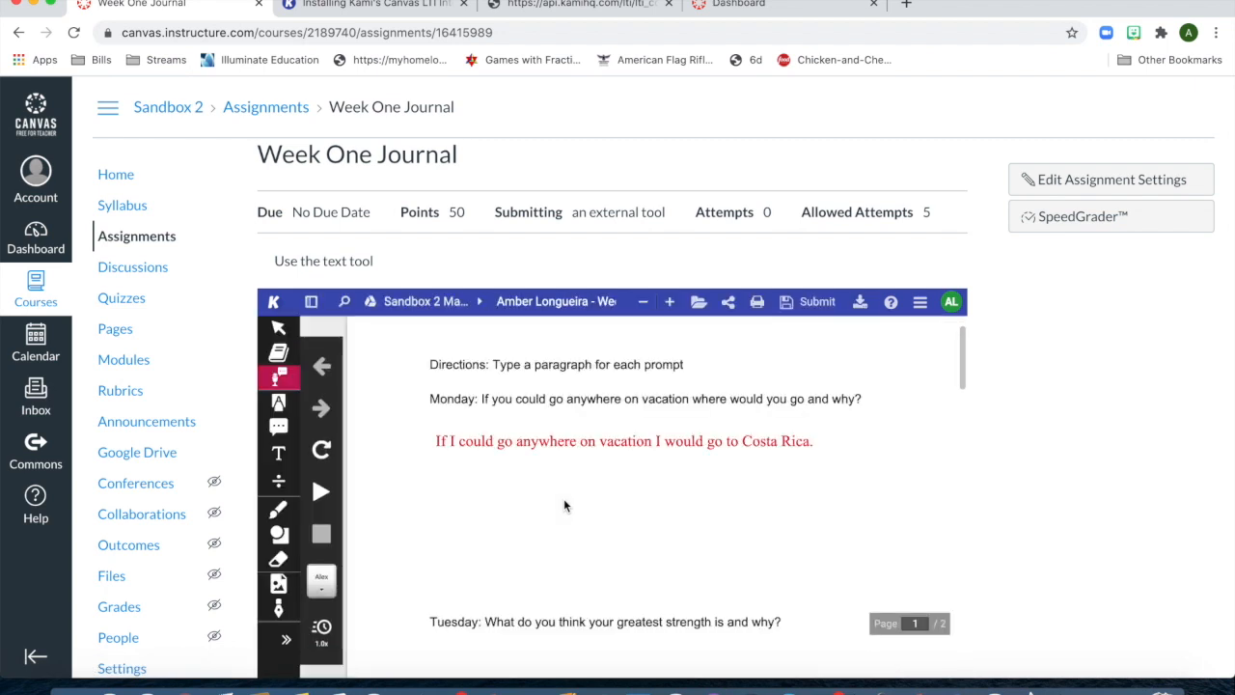
Start a text box below the Tuesday prompt and look at the journal's submission options.
scroll(530, 466, "down", 5)
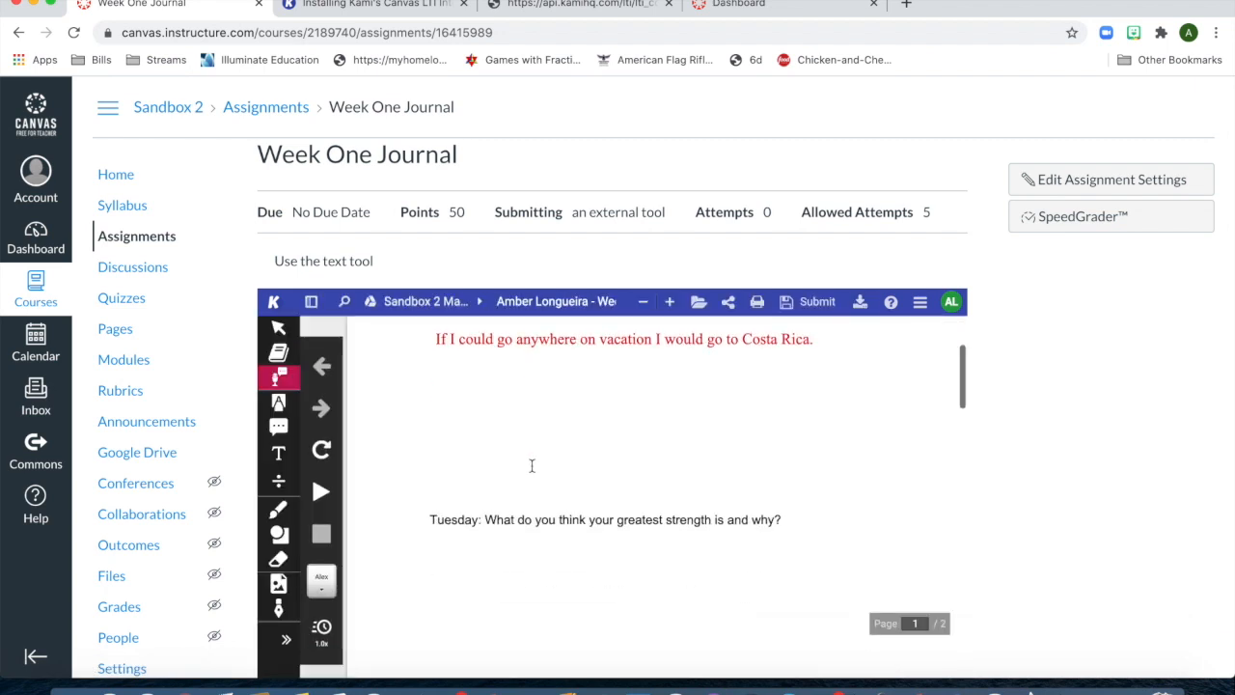
left_click(274, 459)
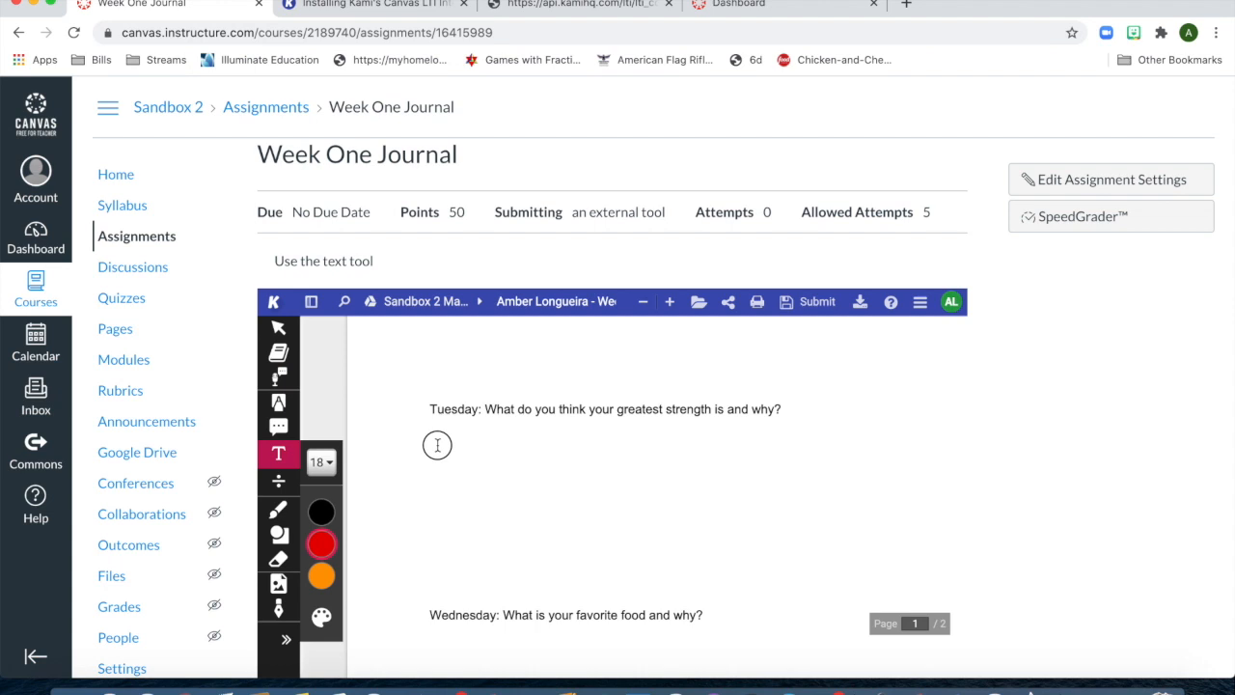
left_click(436, 442)
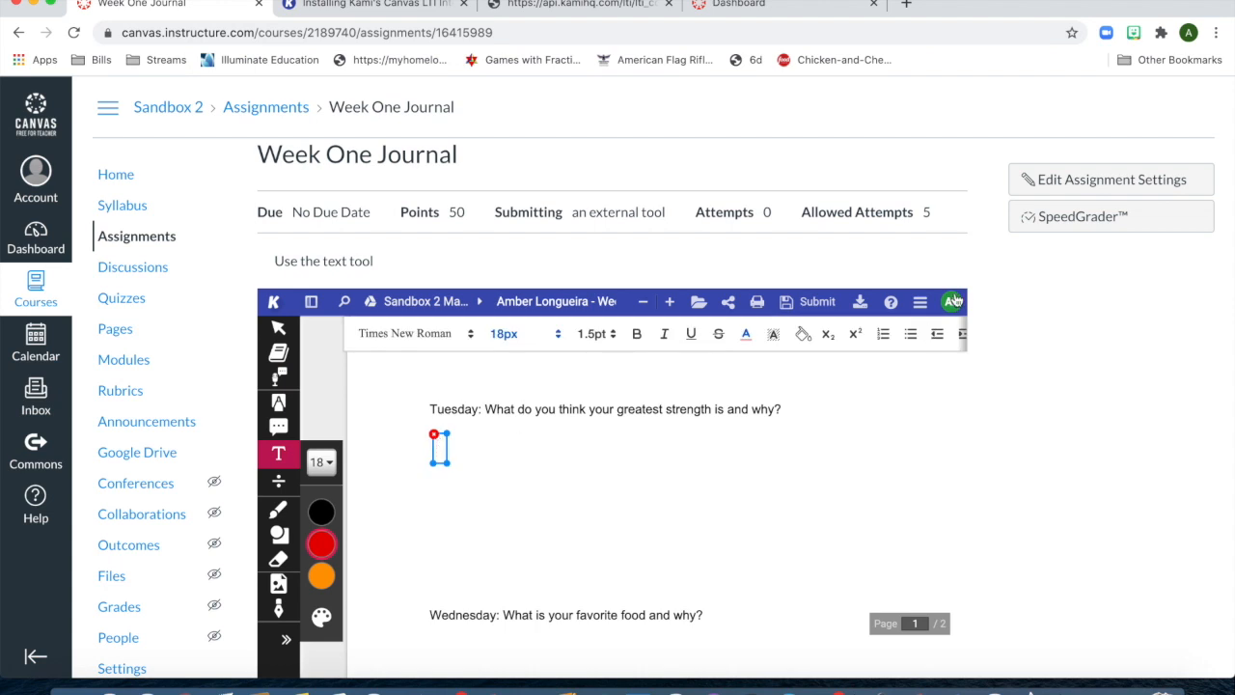
left_click(802, 305)
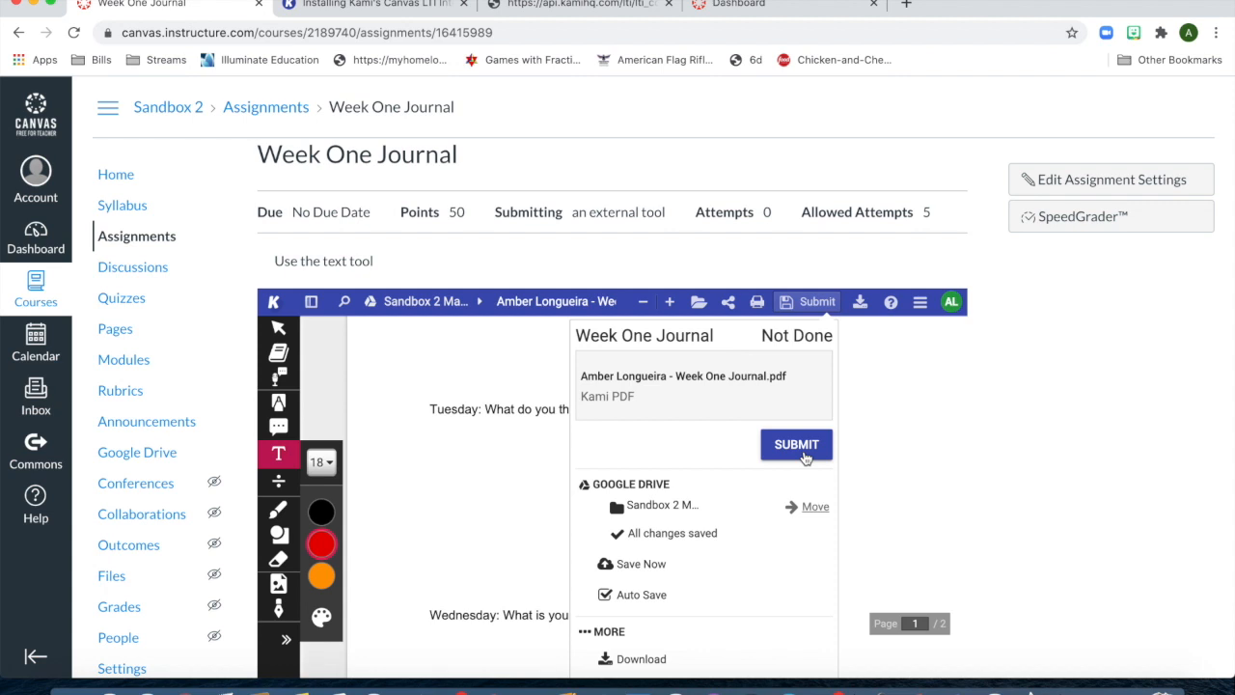
left_click(953, 398)
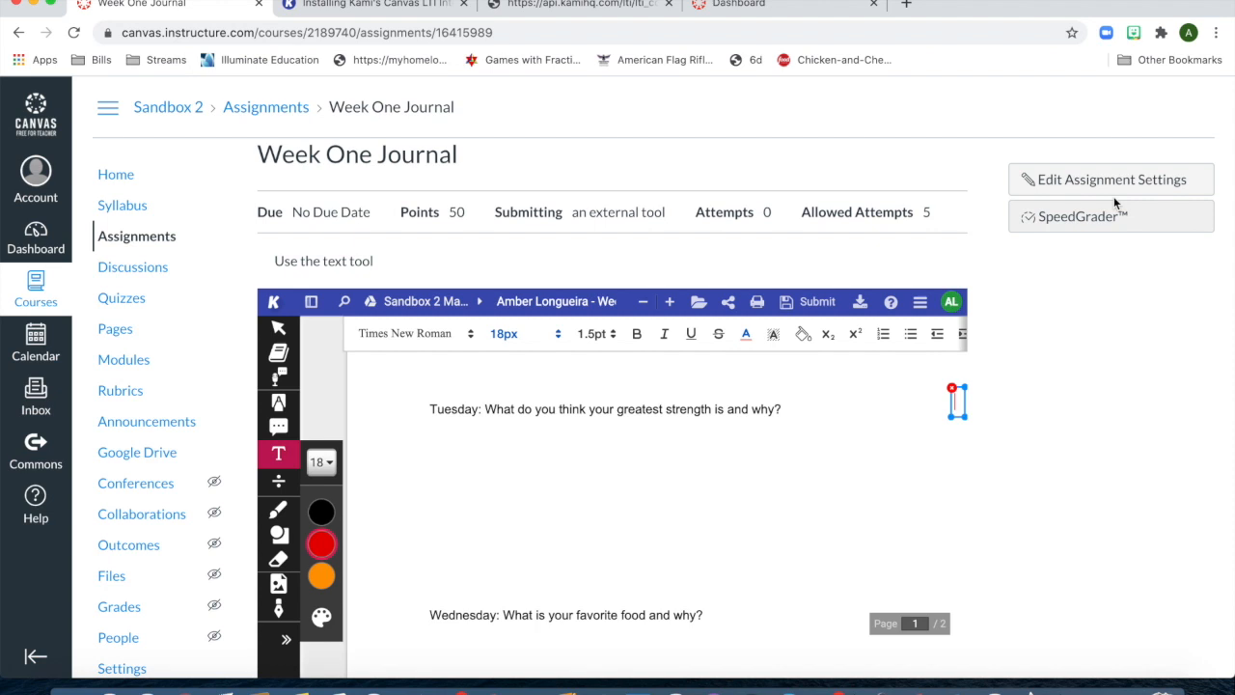
Check SpeedGrader for a submission, return to the Week One Journal assignment, and submit the journal document.
left_click(1053, 216)
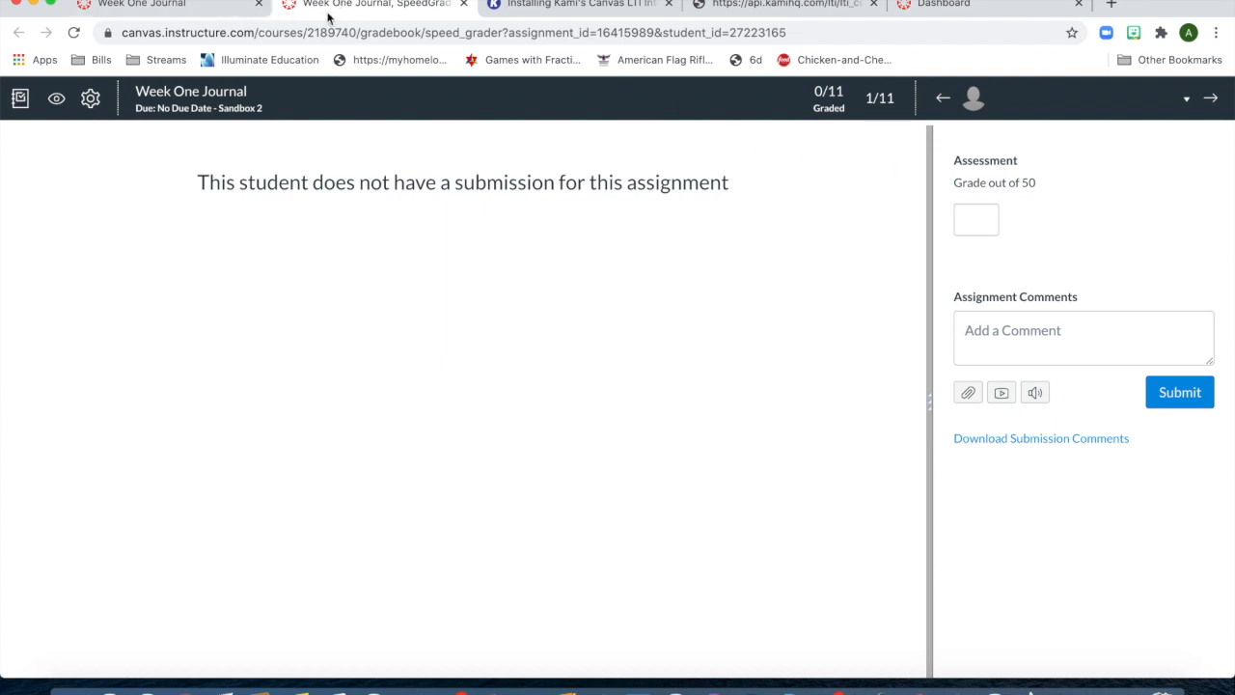
left_click(177, 93)
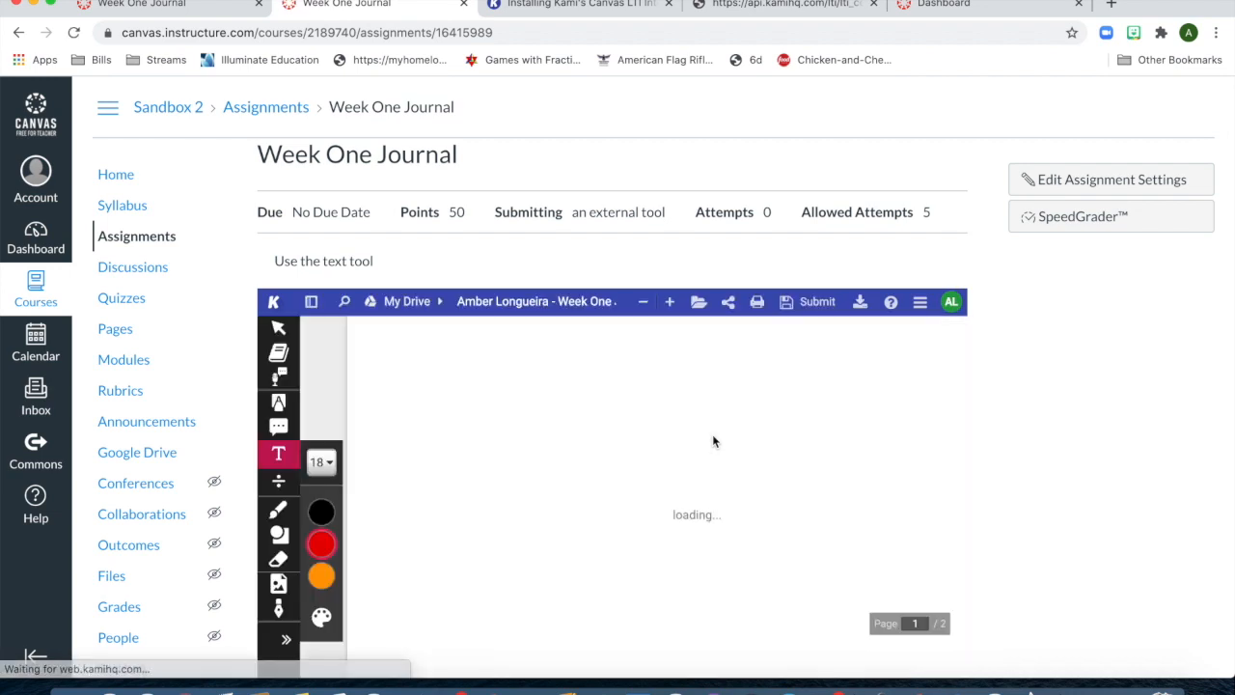
left_click(810, 301)
left_click(796, 442)
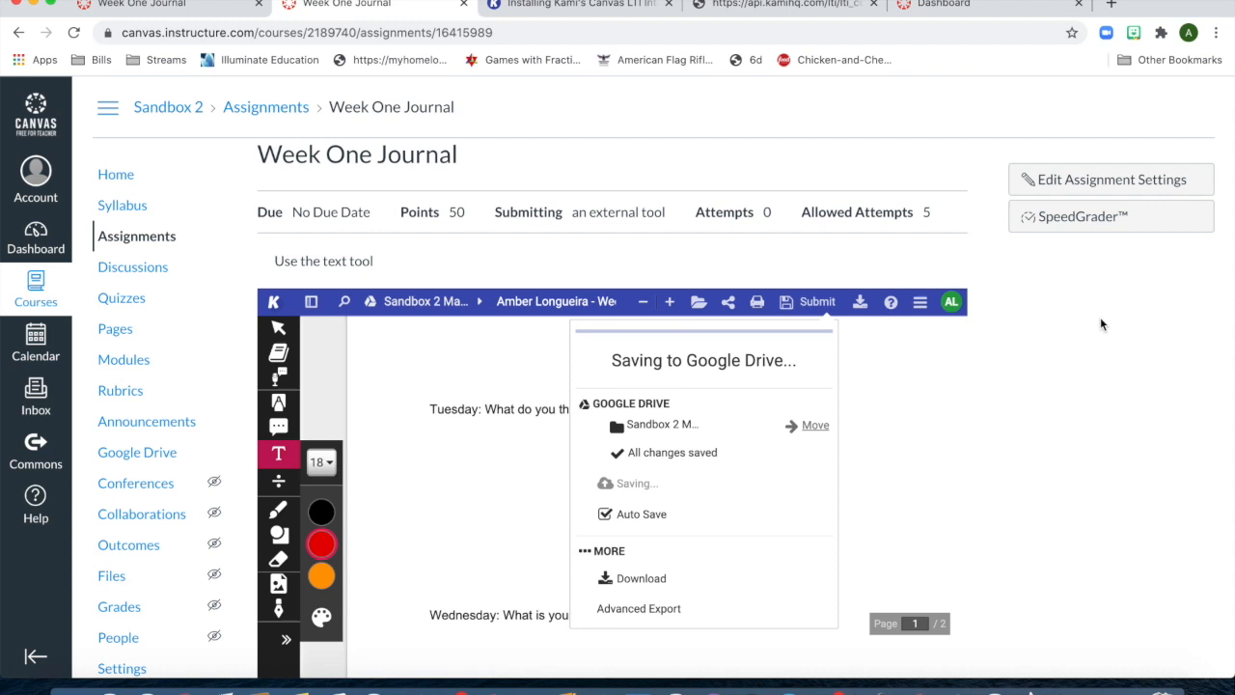
Reopen SpeedGrader, look through the submitted journal document, and activate the grade box.
left_click(1065, 220)
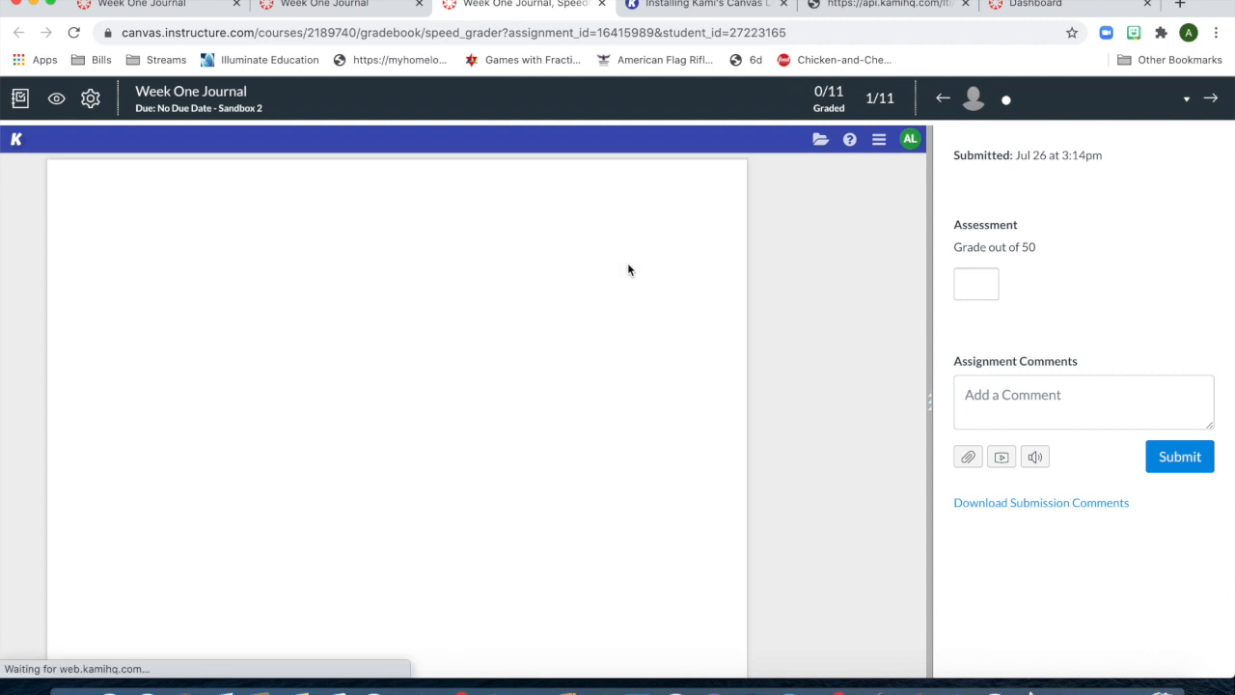
scroll(405, 267, "up", 5)
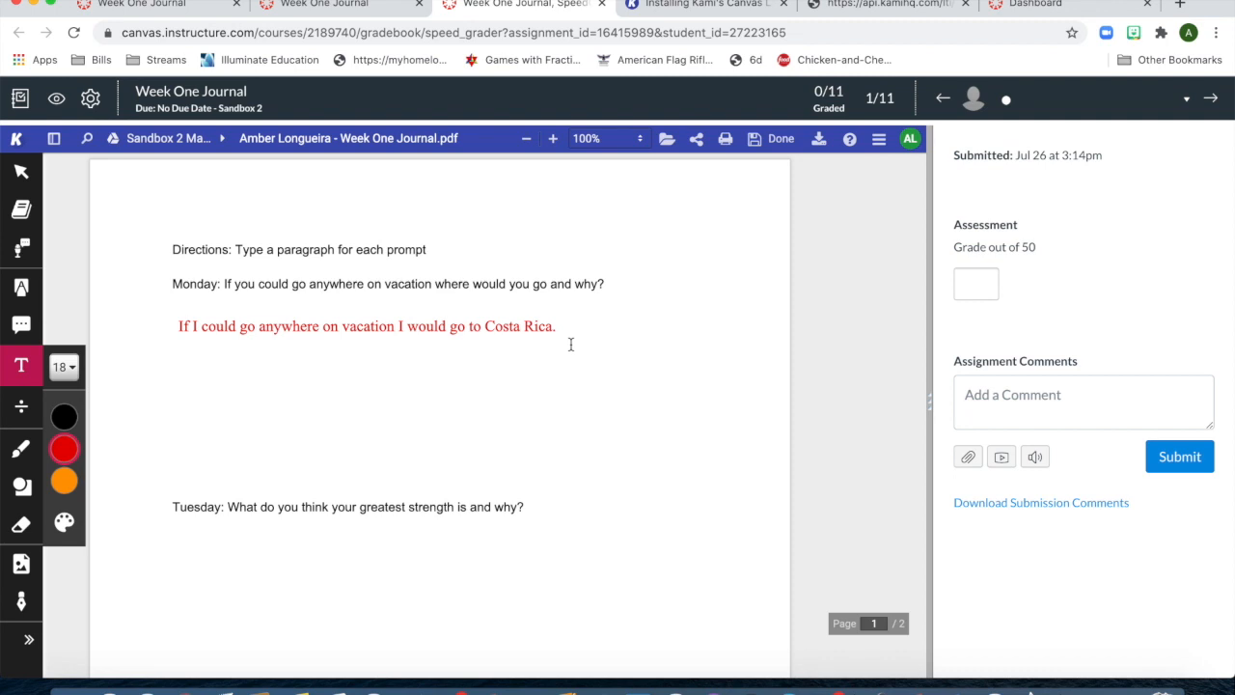
left_click(973, 285)
scroll(412, 352, "down", 5)
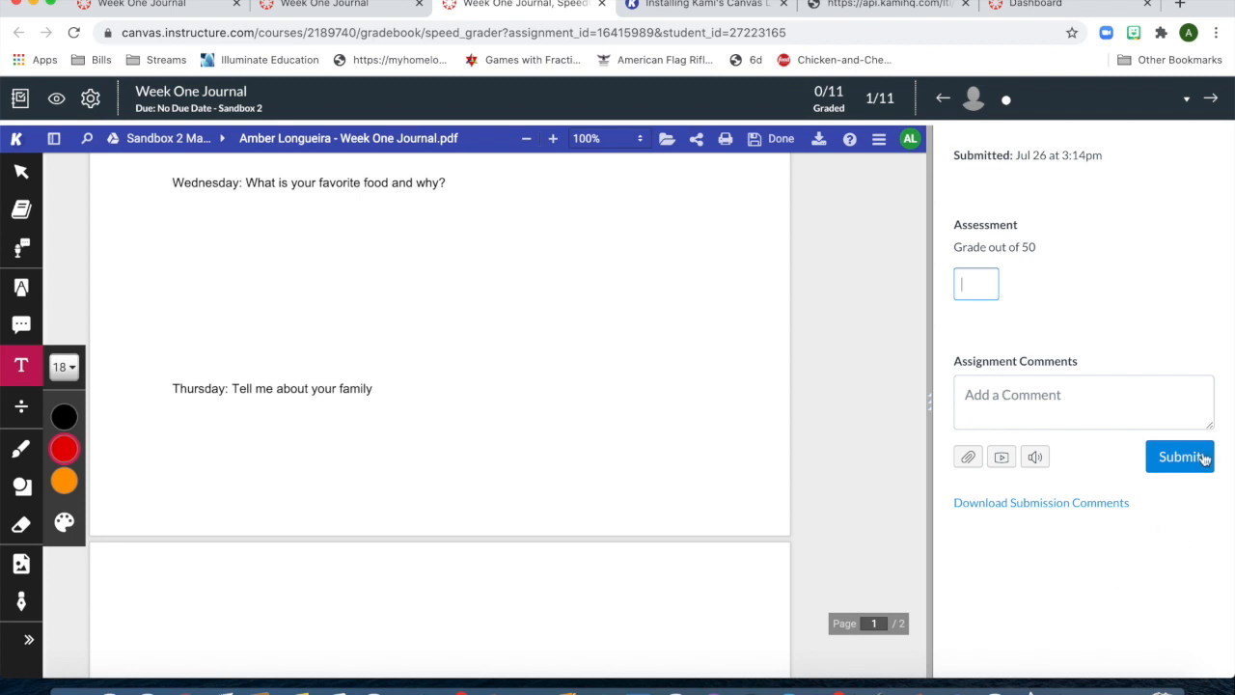
scroll(1066, 343, "up", 1)
Step through the next four students in SpeedGrader and return to the Week One Journal assignment page.
left_click(1213, 101)
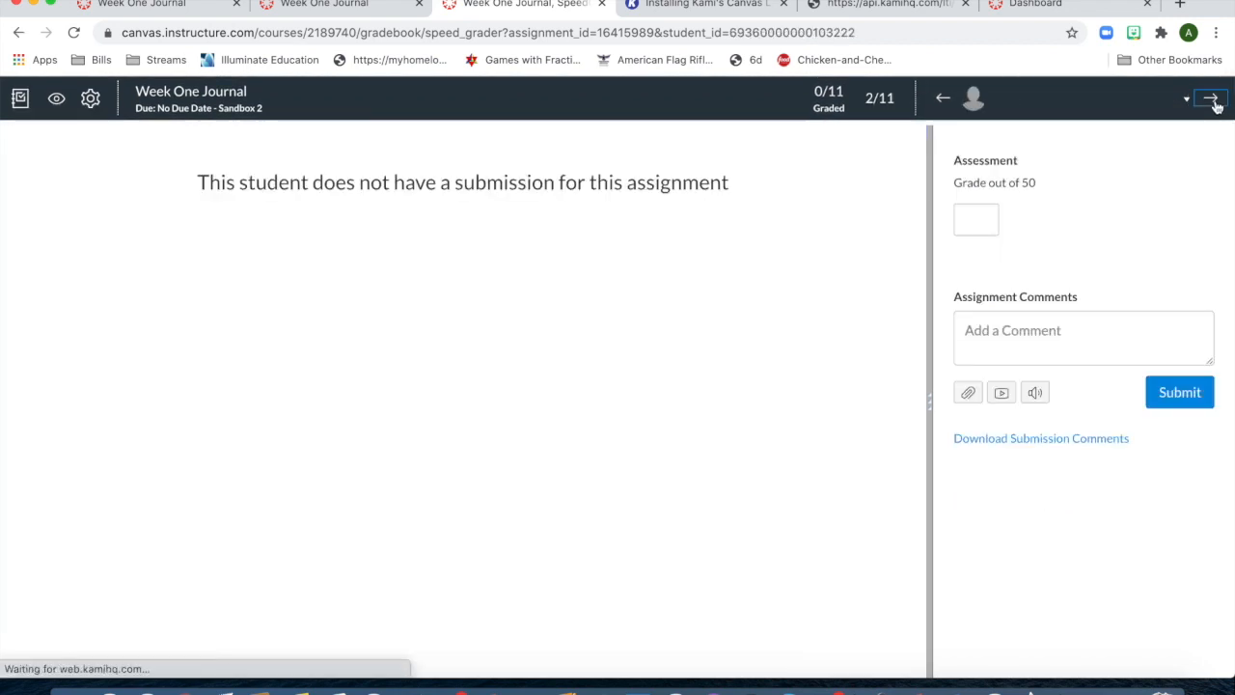
left_click(1213, 101)
left_click(1213, 102)
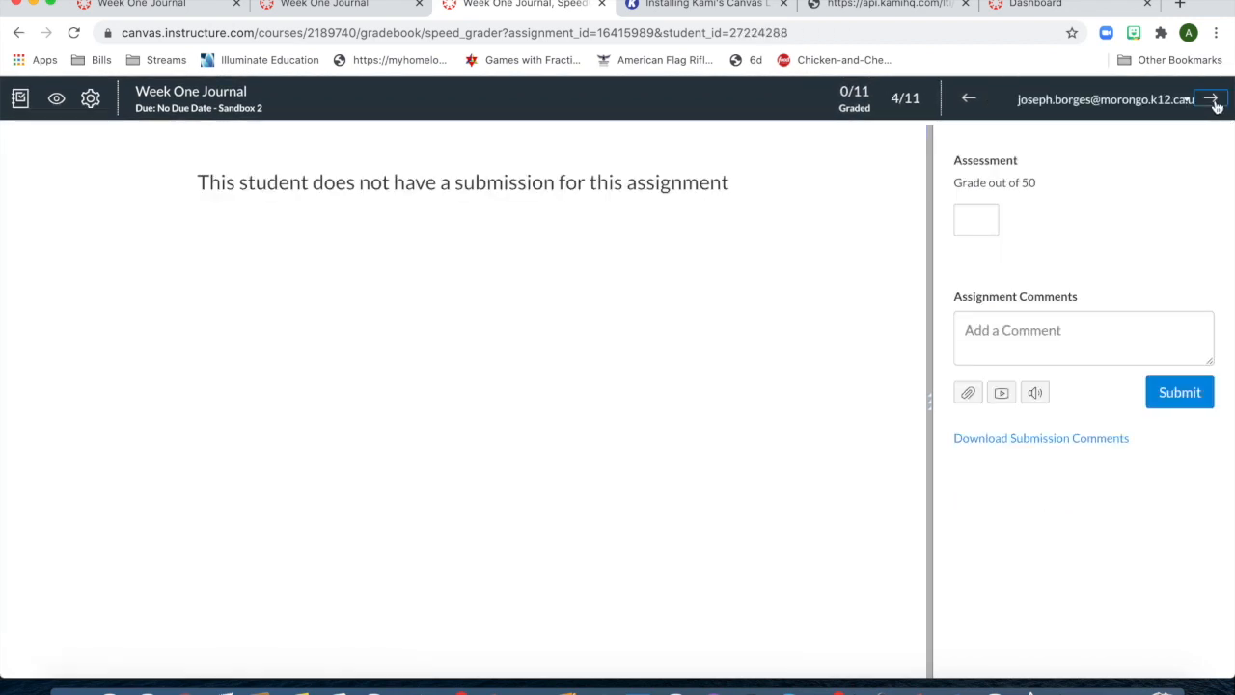
left_click(1217, 105)
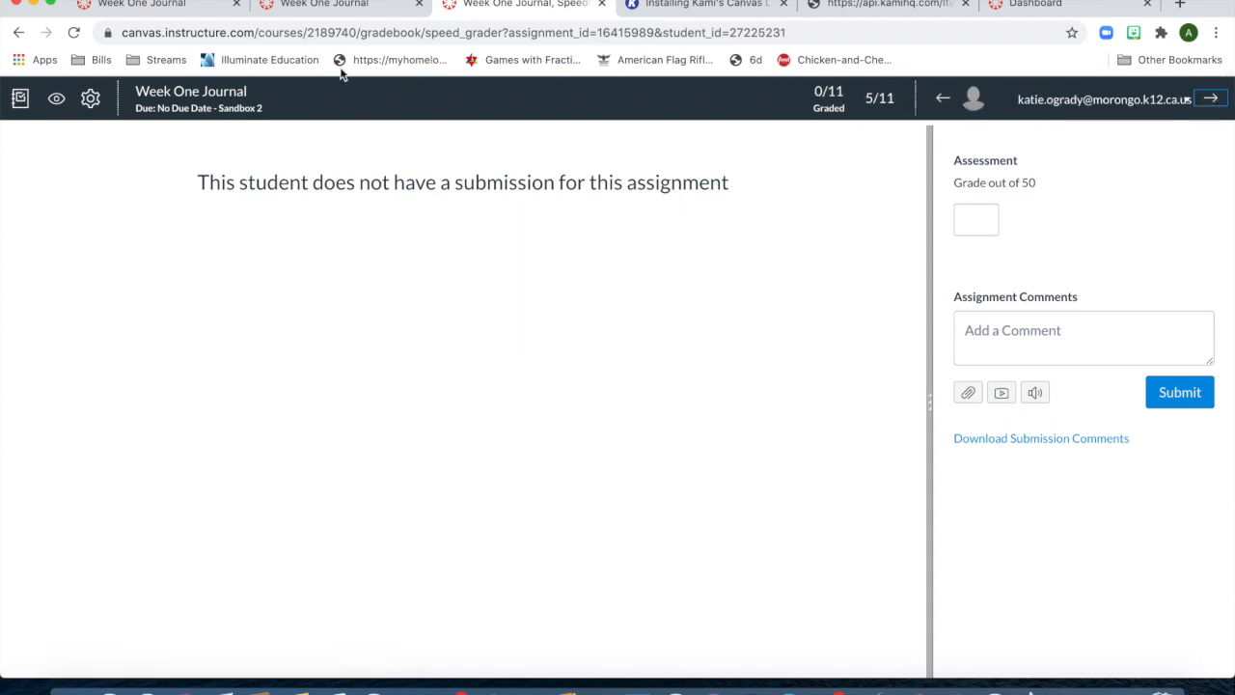
left_click(190, 97)
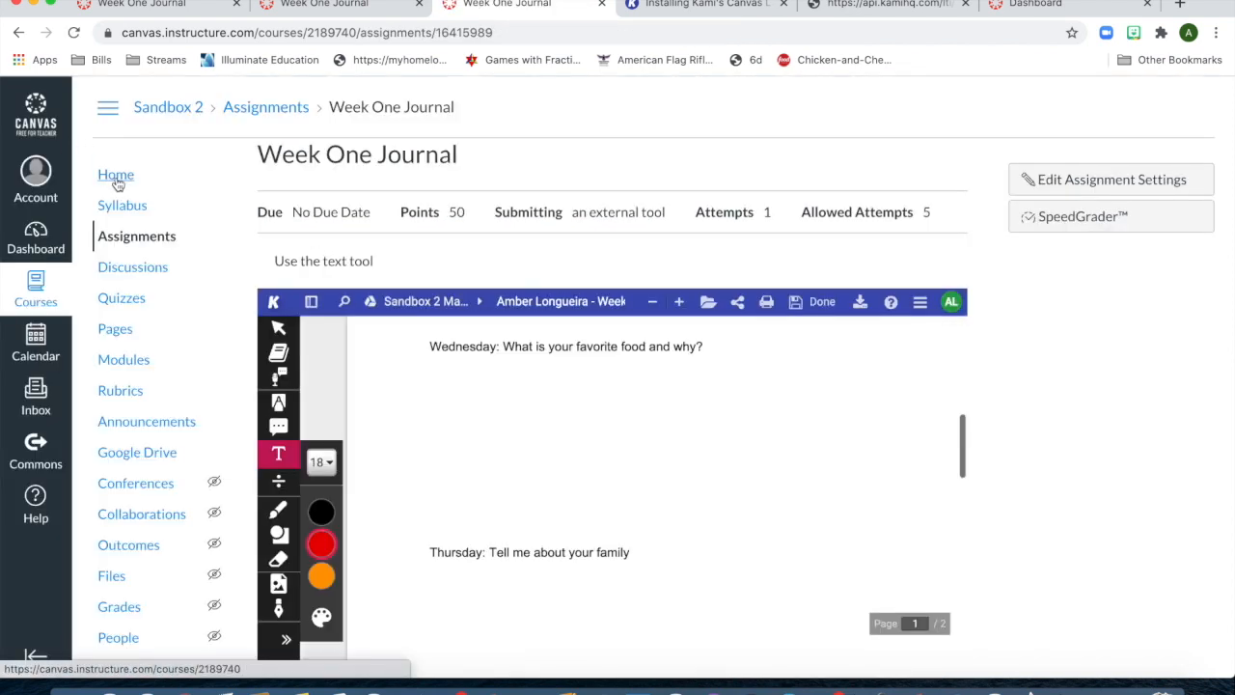
Create a new assignment from the course's assignments list and begin entering its name.
left_click(116, 180)
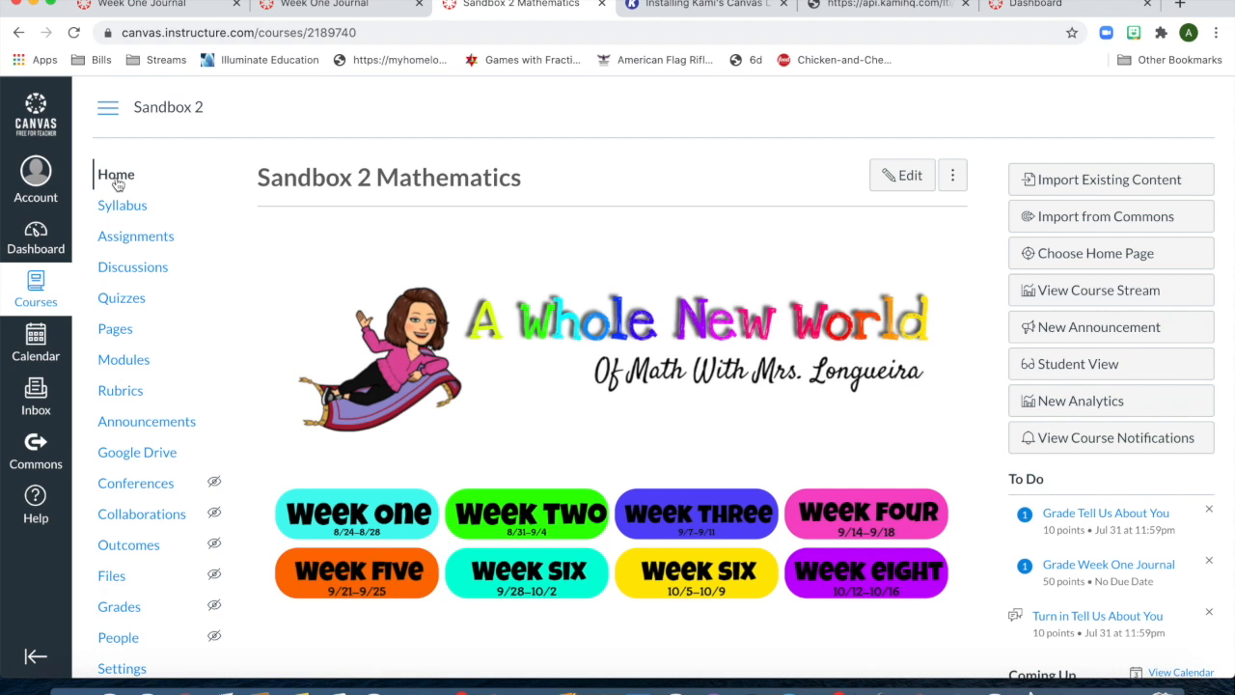
left_click(134, 237)
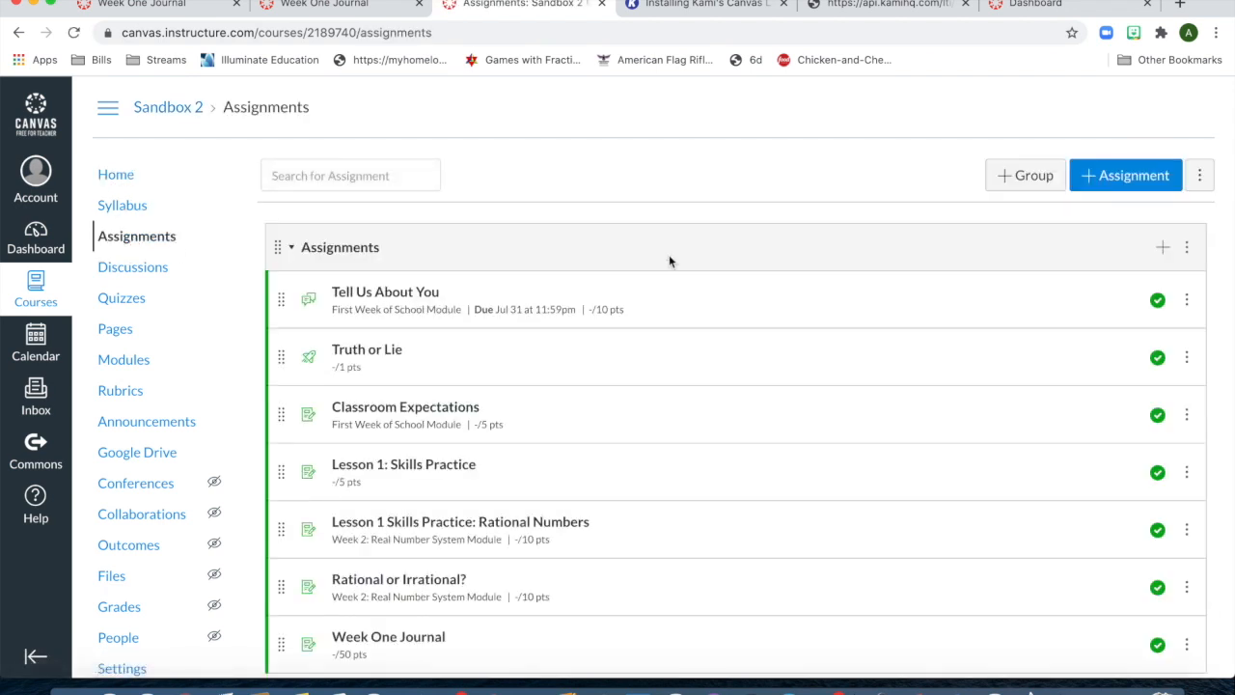
left_click(1125, 176)
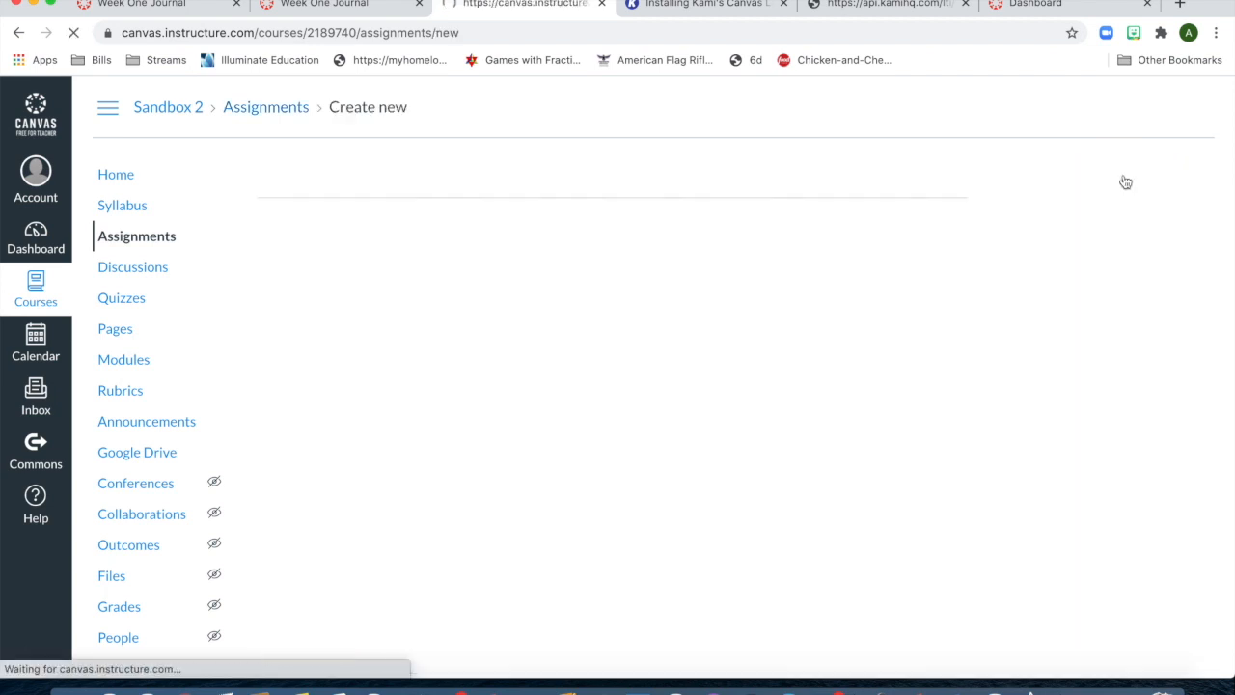
type("Mta")
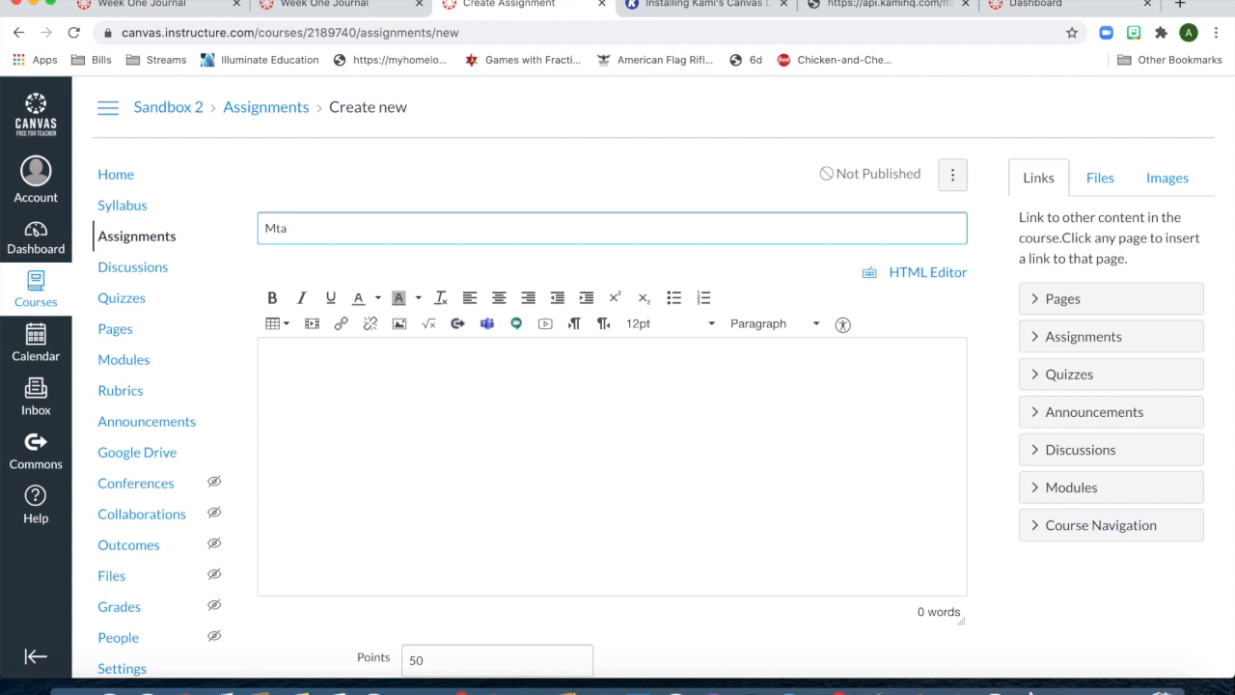
key("BackSpace")
key("BackSpace")
left_click(904, 421)
Set the new assignment's points to 10.
scroll(904, 422, "down", 3)
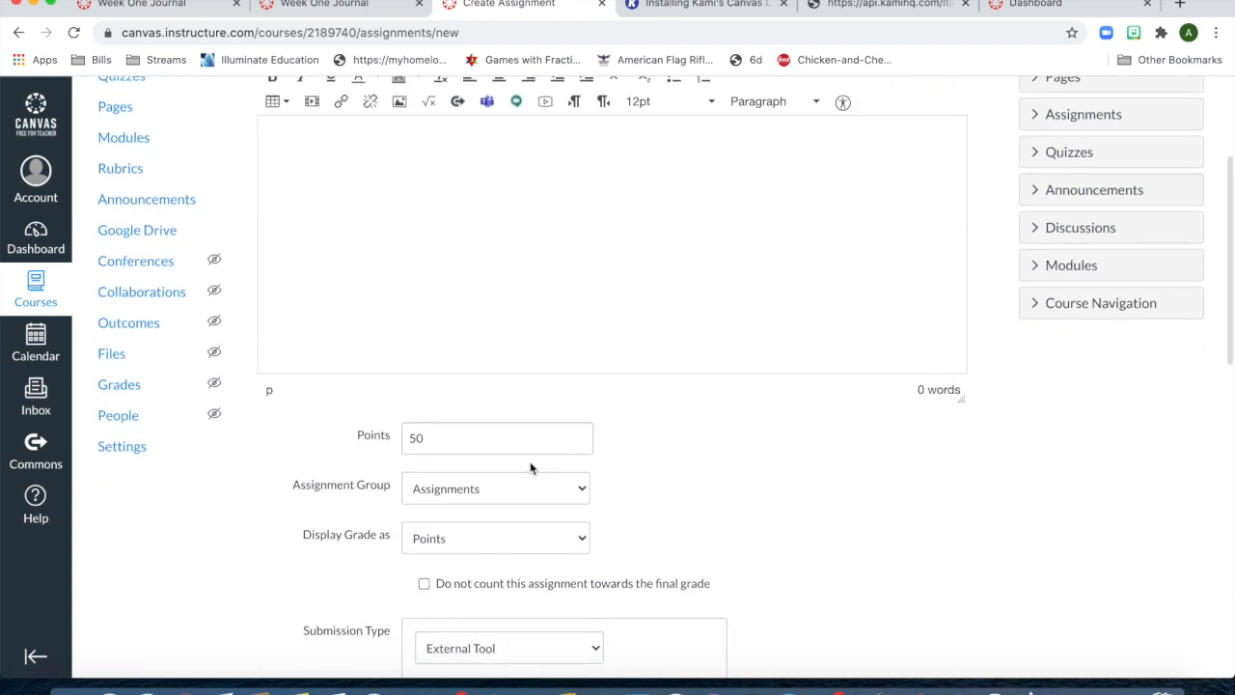
double_click(474, 436)
type("10")
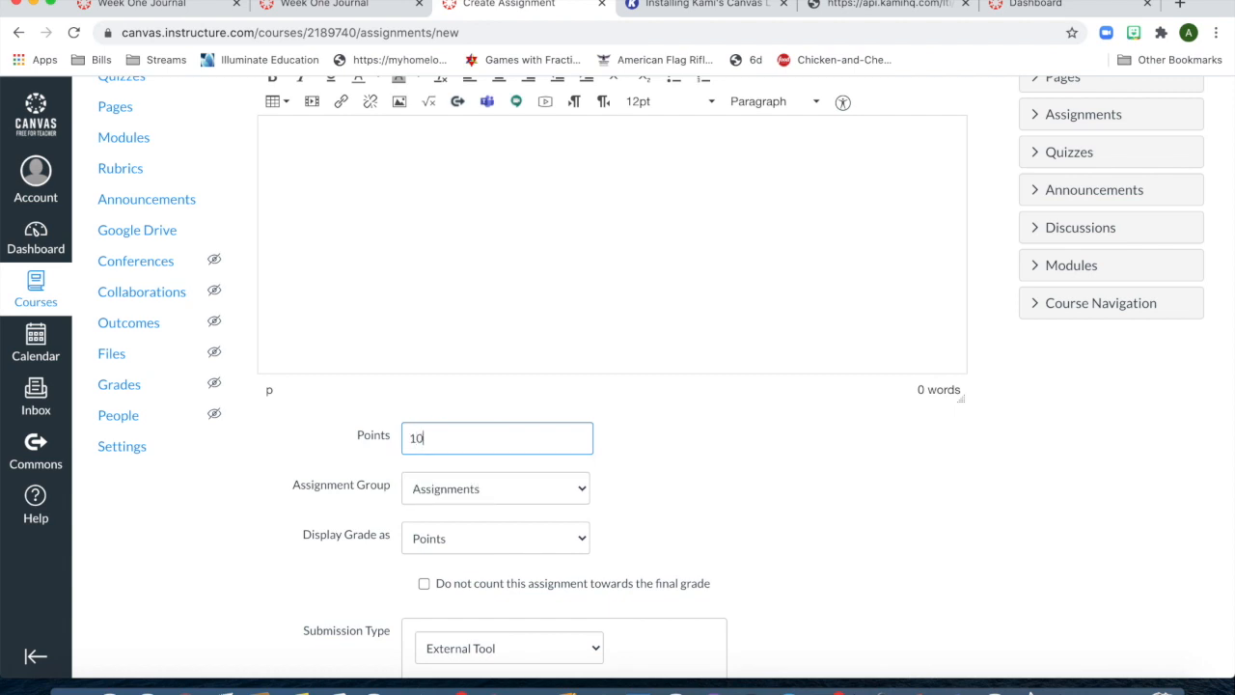
left_click(711, 507)
Link the Solving One-Step Equations document from Drive to the assignment using the Kami Google Drive Assignment external tool.
scroll(711, 506, "down", 3)
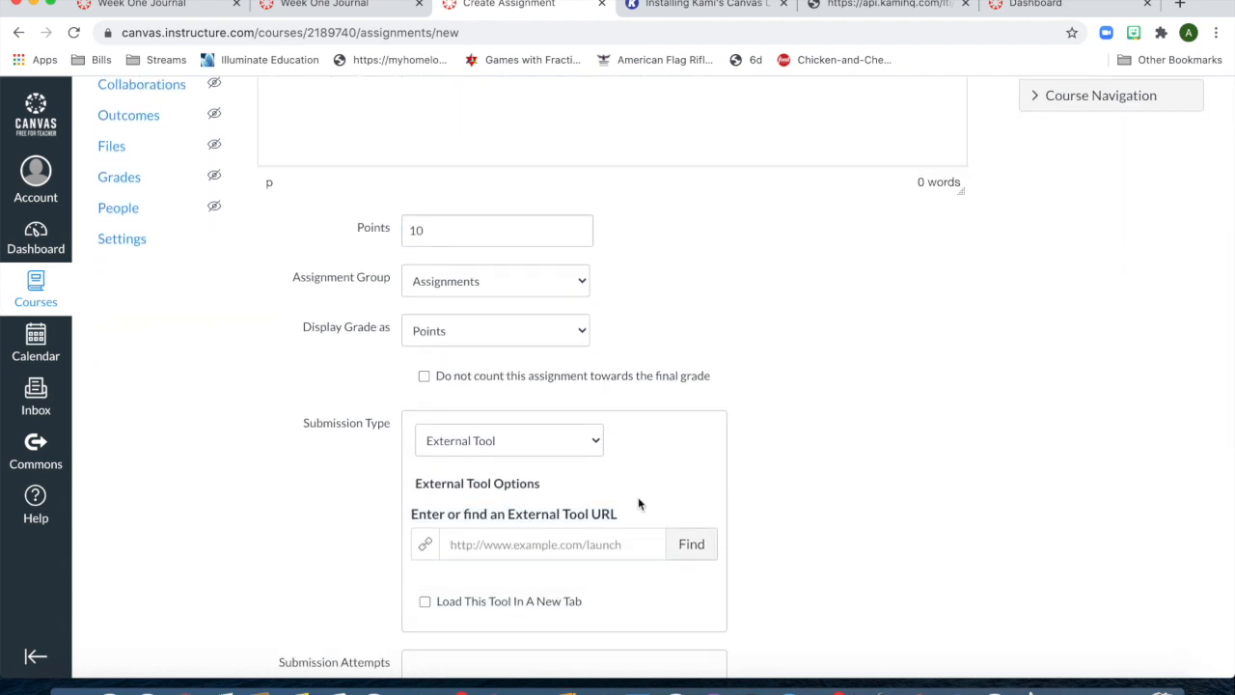
left_click(687, 548)
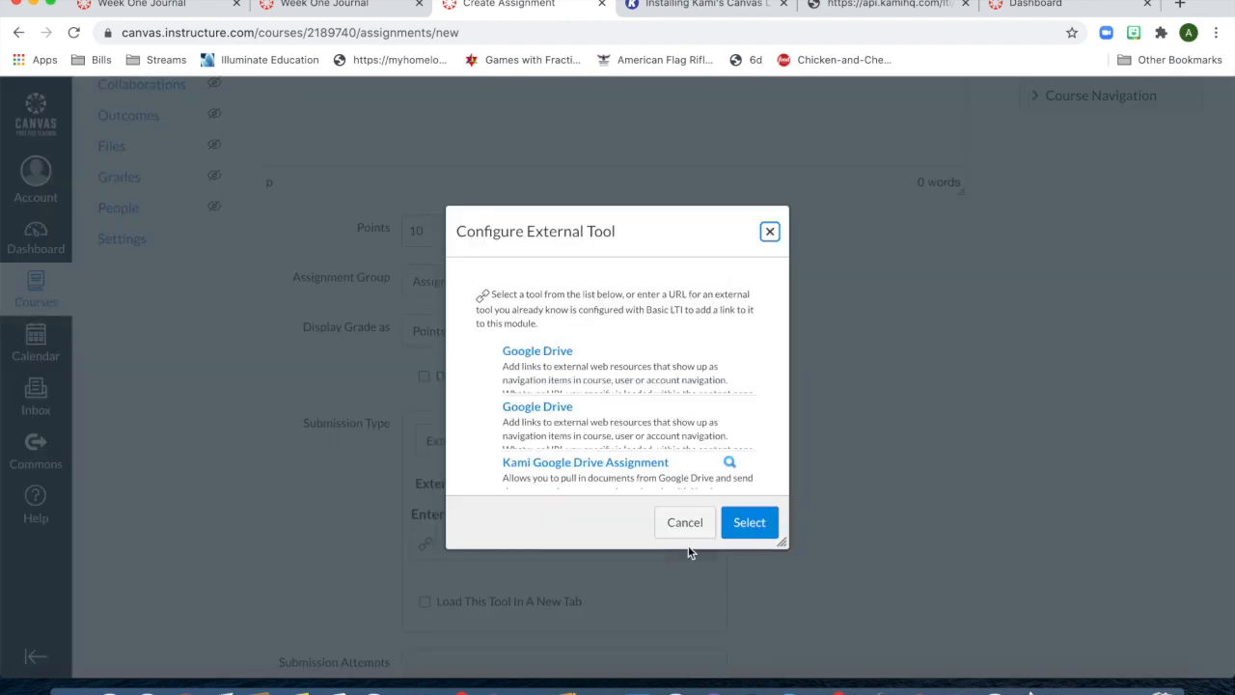
left_click(577, 471)
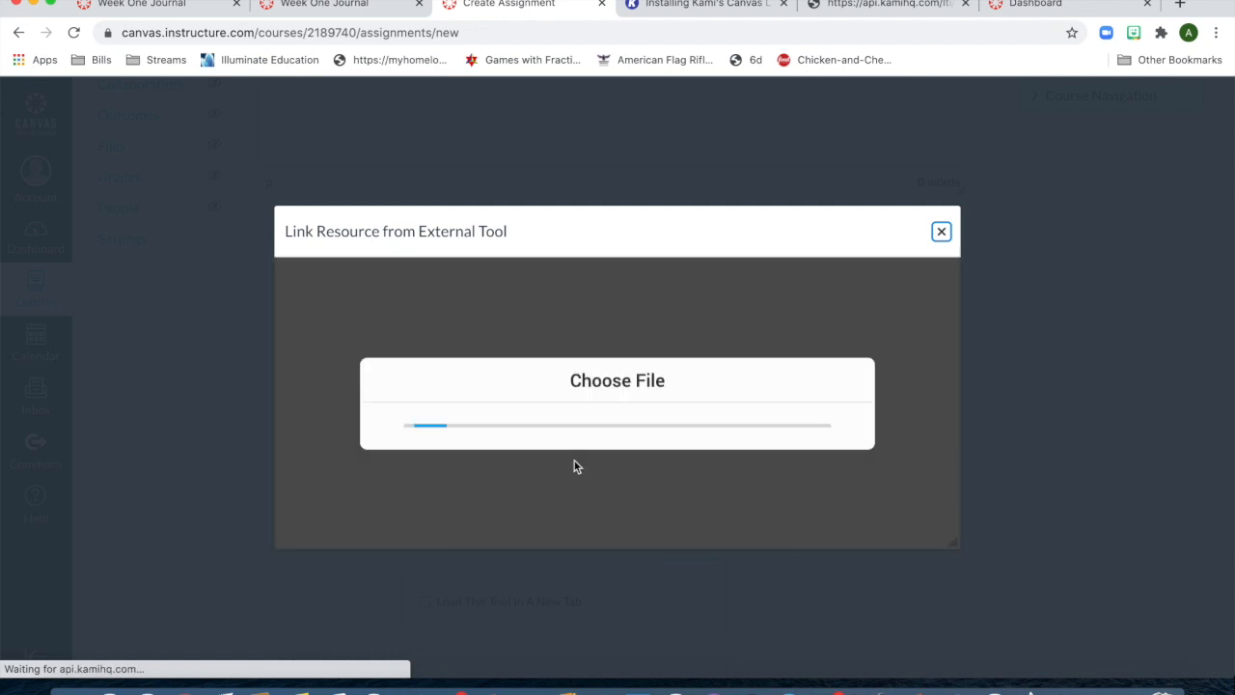
scroll(574, 467, "down", 3)
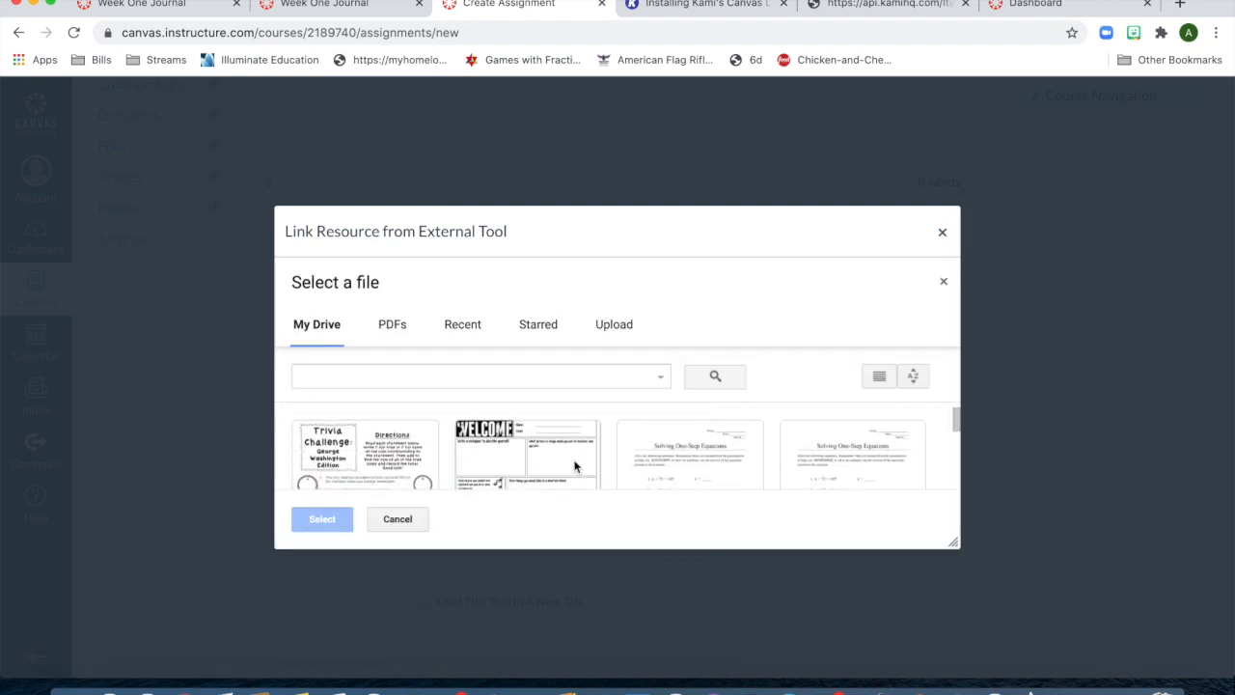
double_click(664, 443)
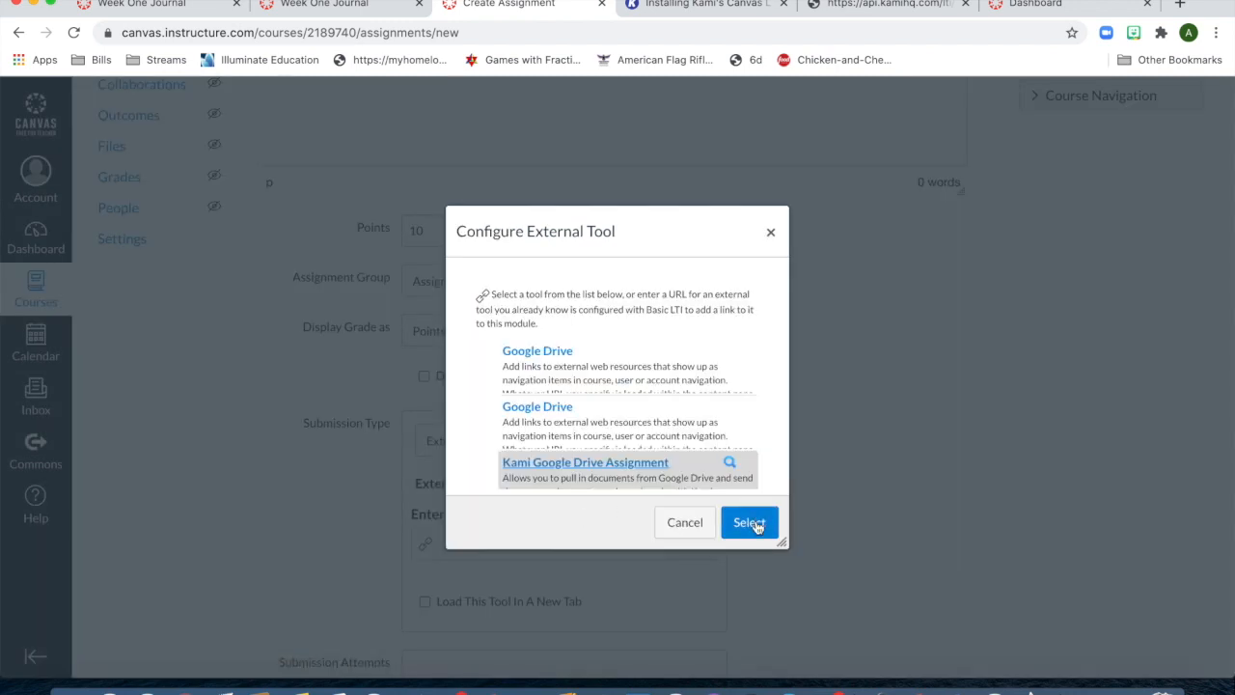
left_click(749, 522)
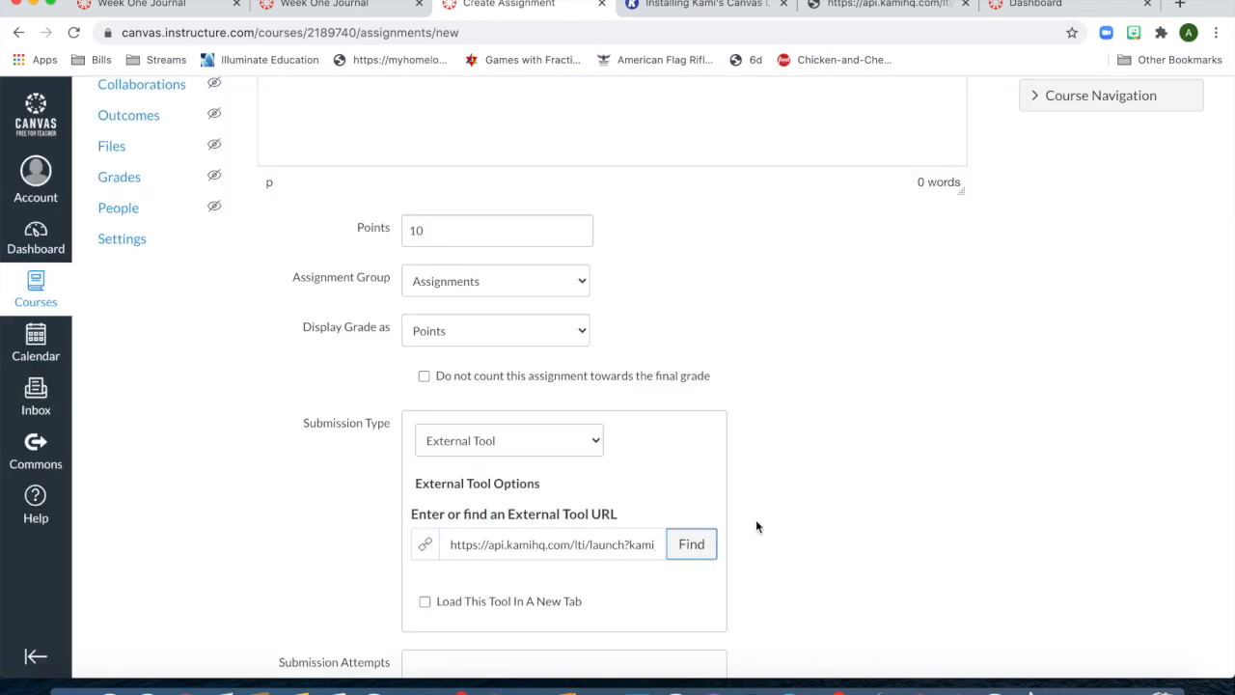
Set the number of allowed attempts to 2, then save and publish the assignment.
scroll(757, 526, "down", 3)
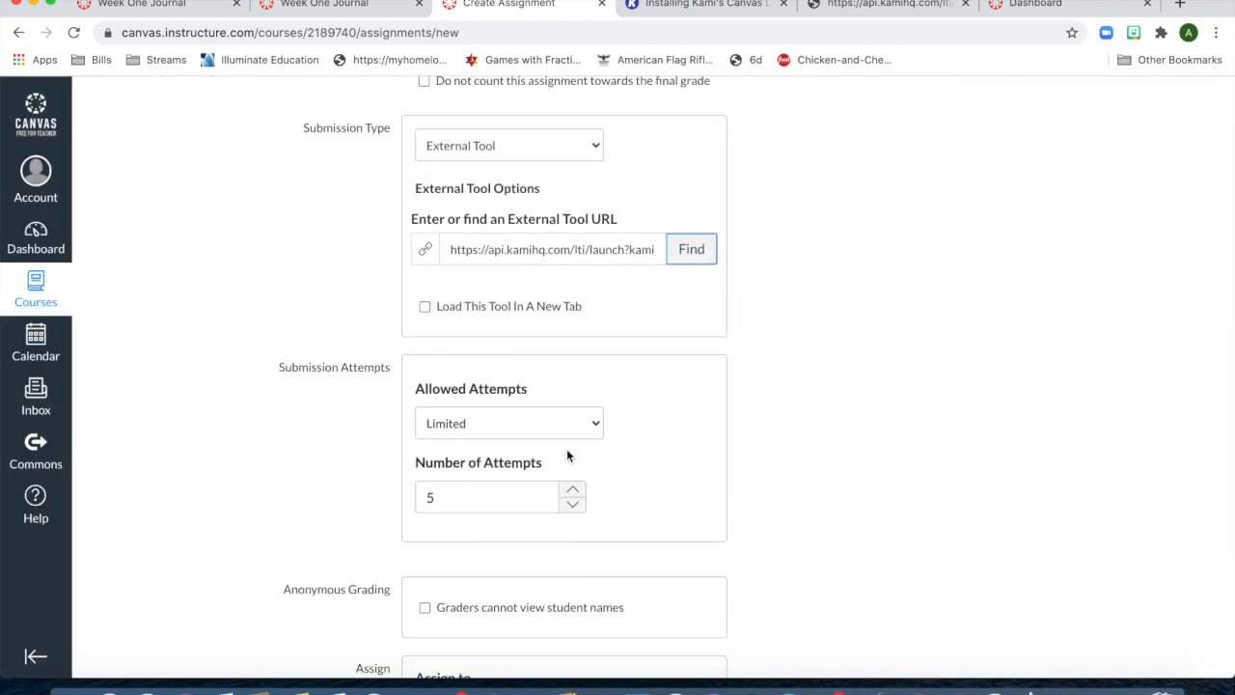
left_click(573, 504)
left_click(574, 504)
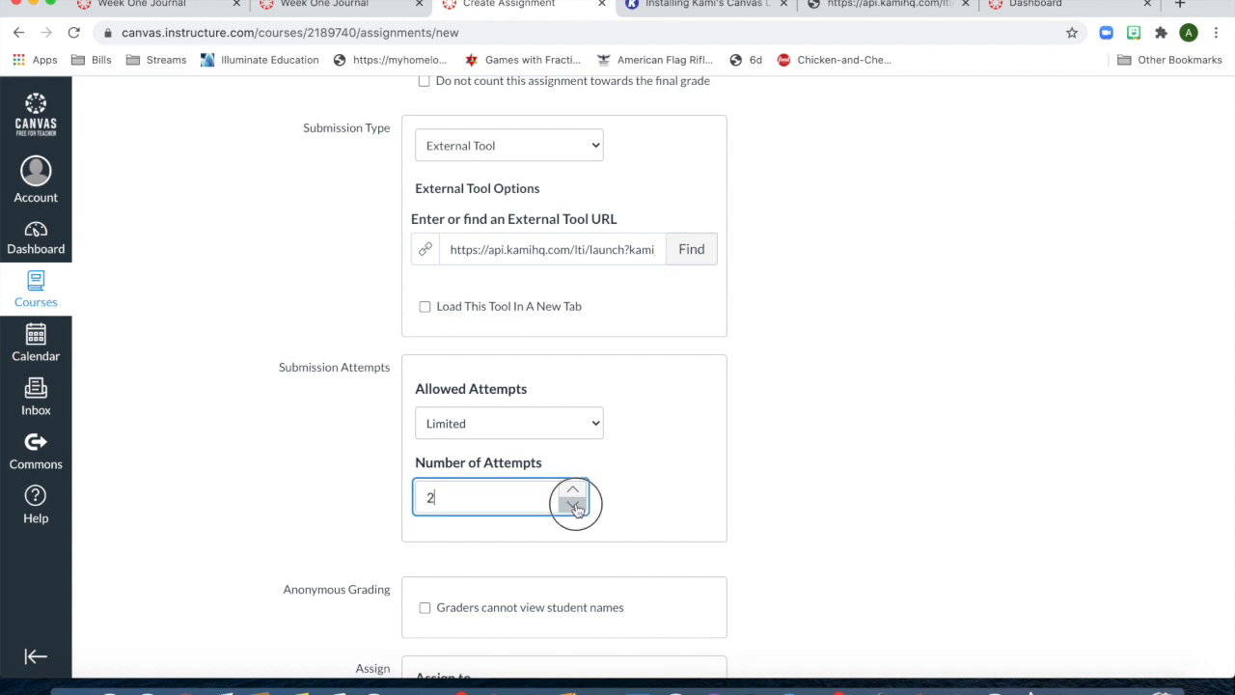
left_click(694, 490)
scroll(694, 489, "down", 5)
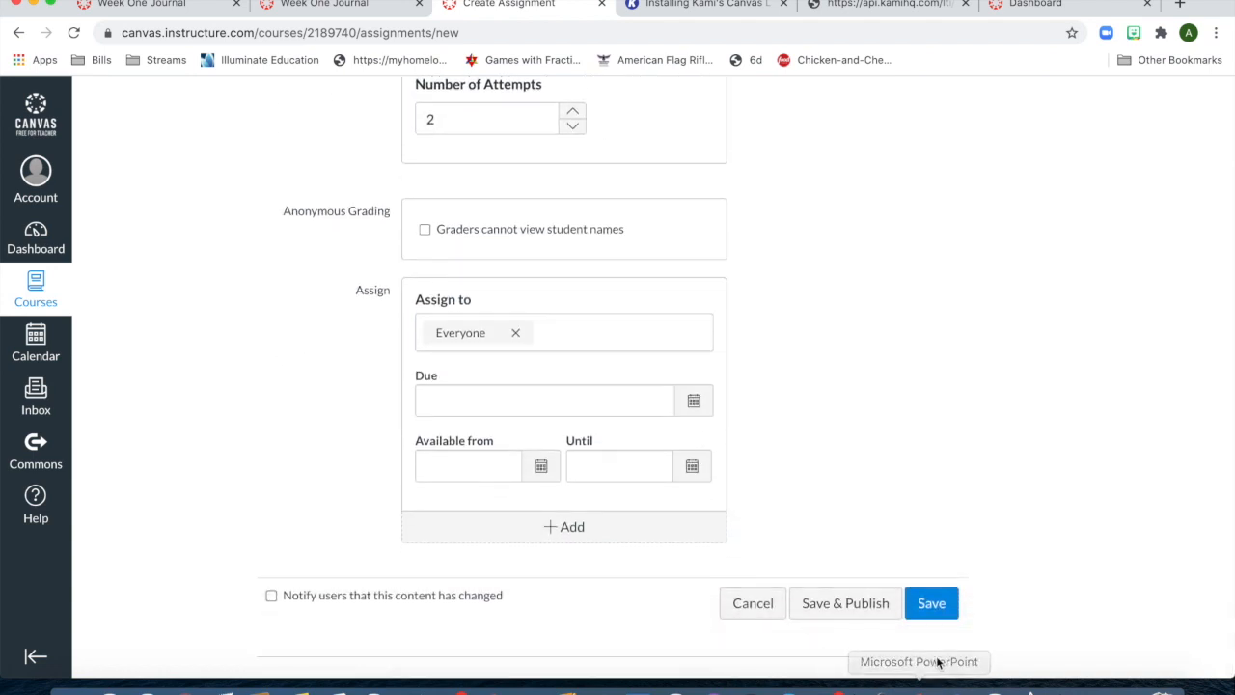
left_click(846, 605)
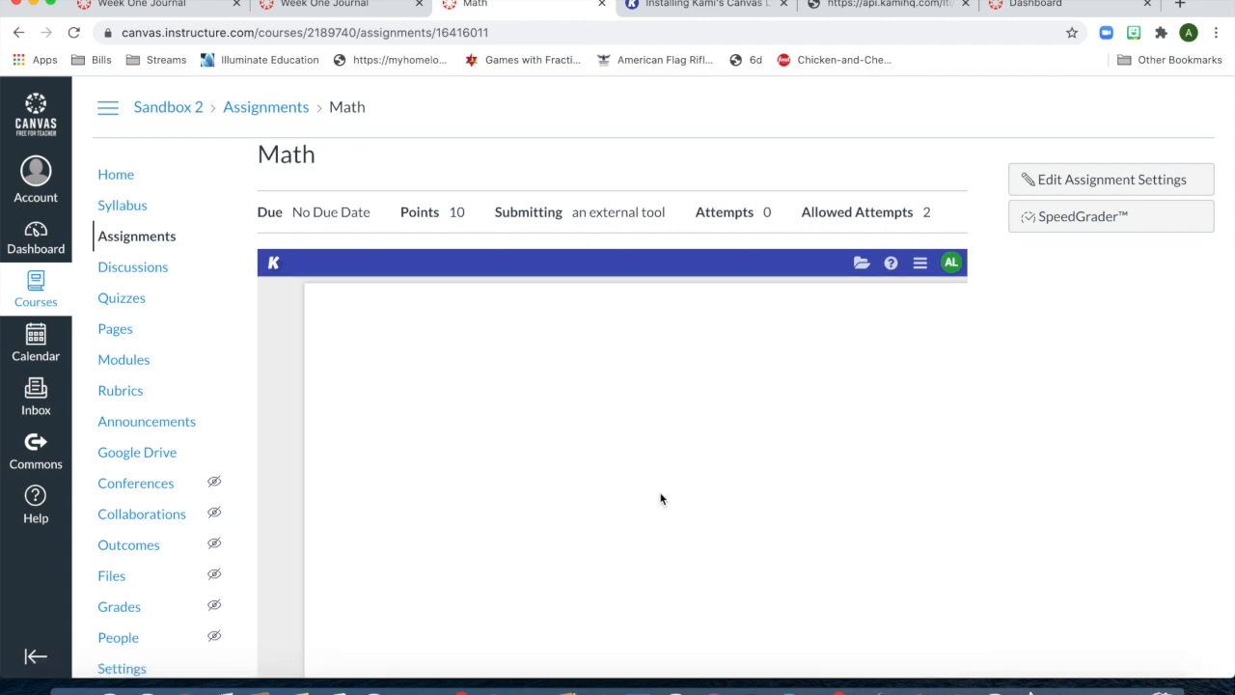
Add one blank page after the end of the equations worksheet in the Math assignment.
scroll(661, 499, "down", 6)
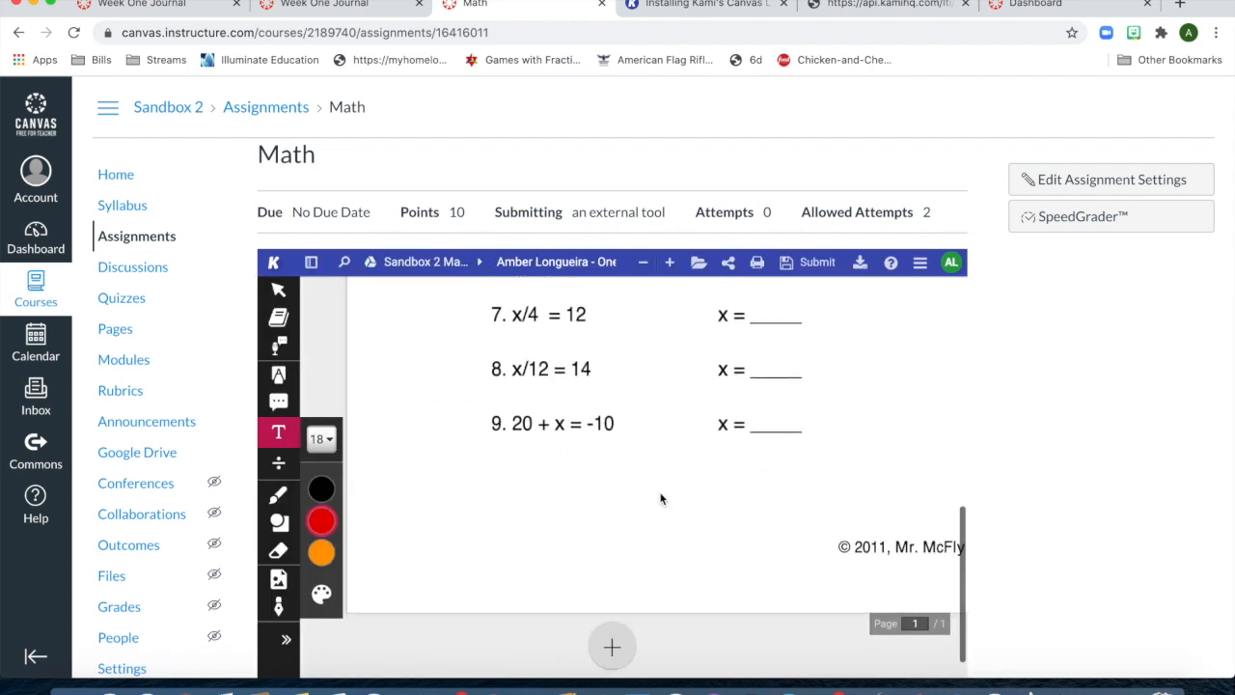
scroll(644, 502, "down", 1)
left_click(614, 630)
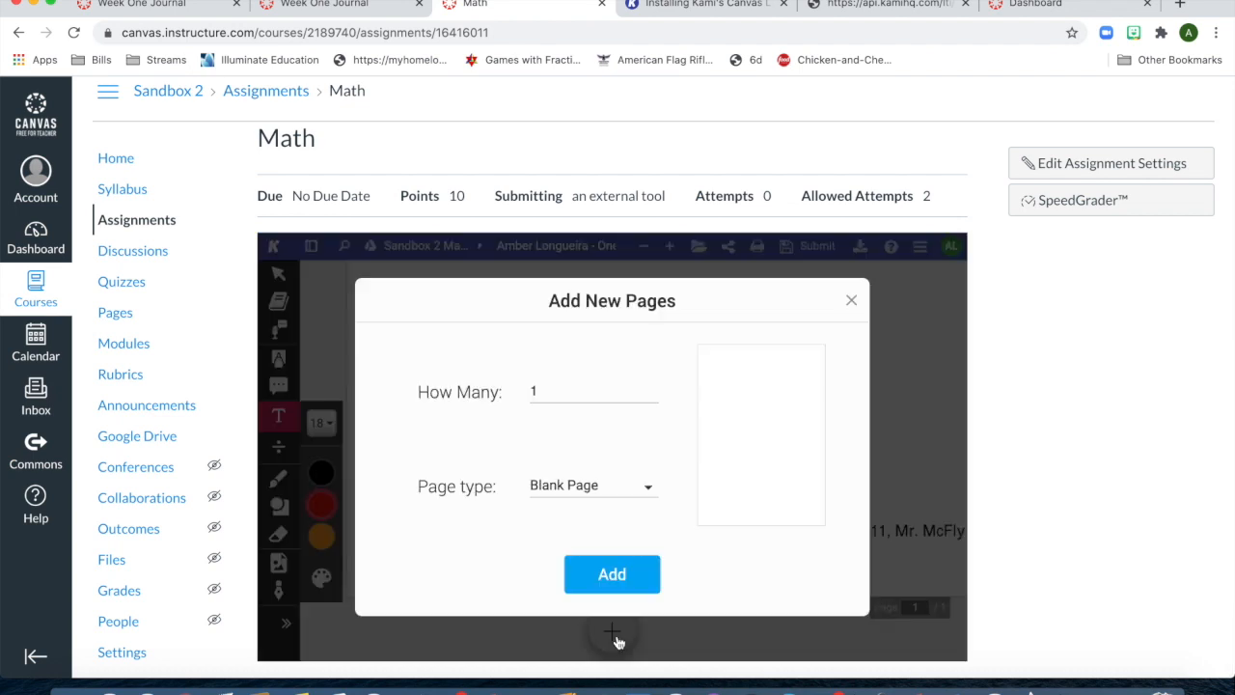
left_click(618, 583)
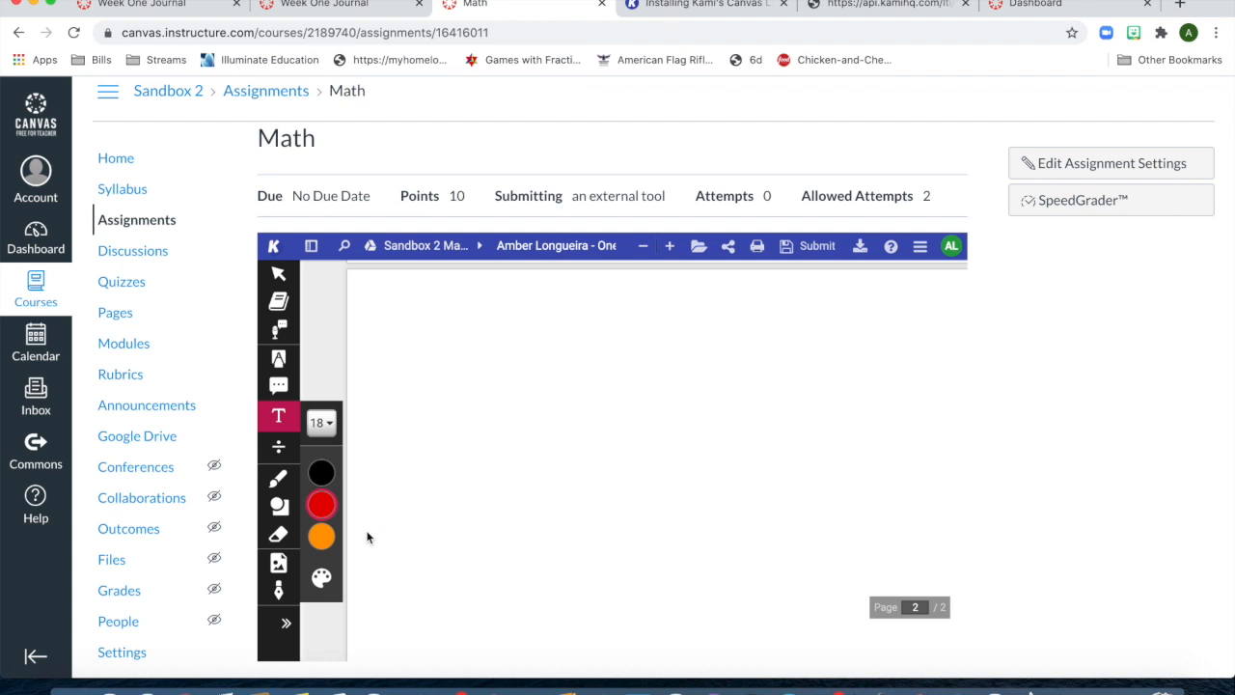
Insert a photo from Google Drive near the upper-left corner of the blank second page and enlarge it.
left_click(280, 564)
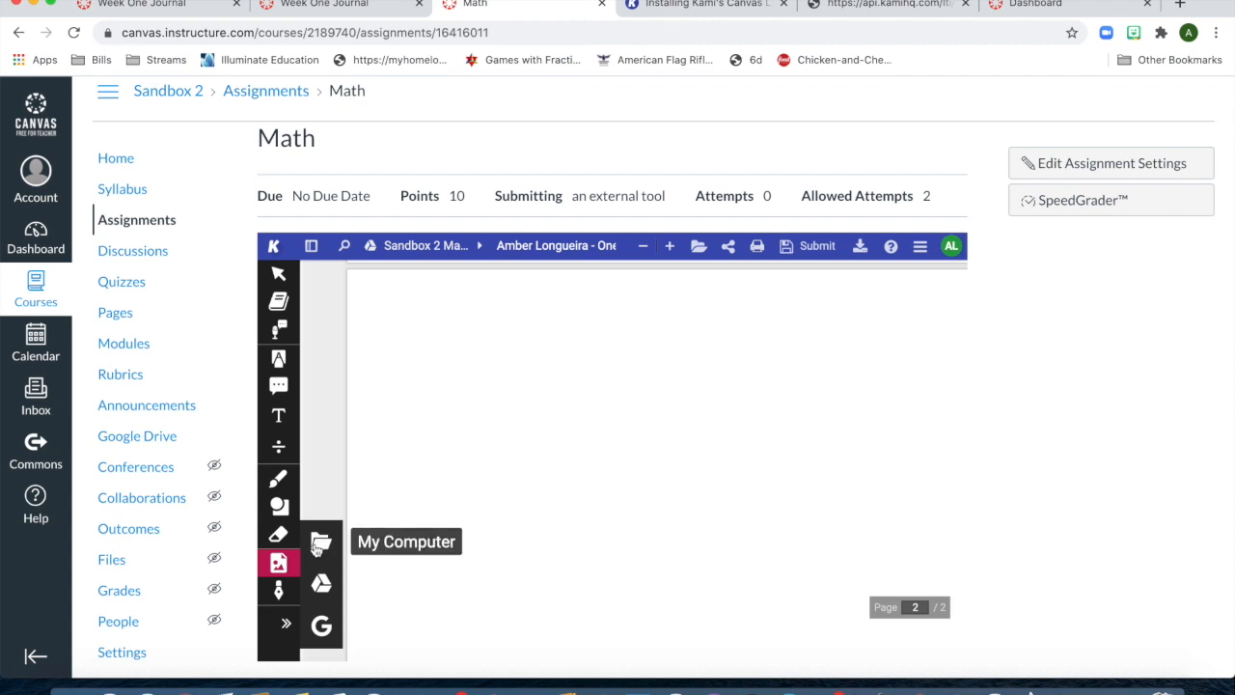
left_click(321, 583)
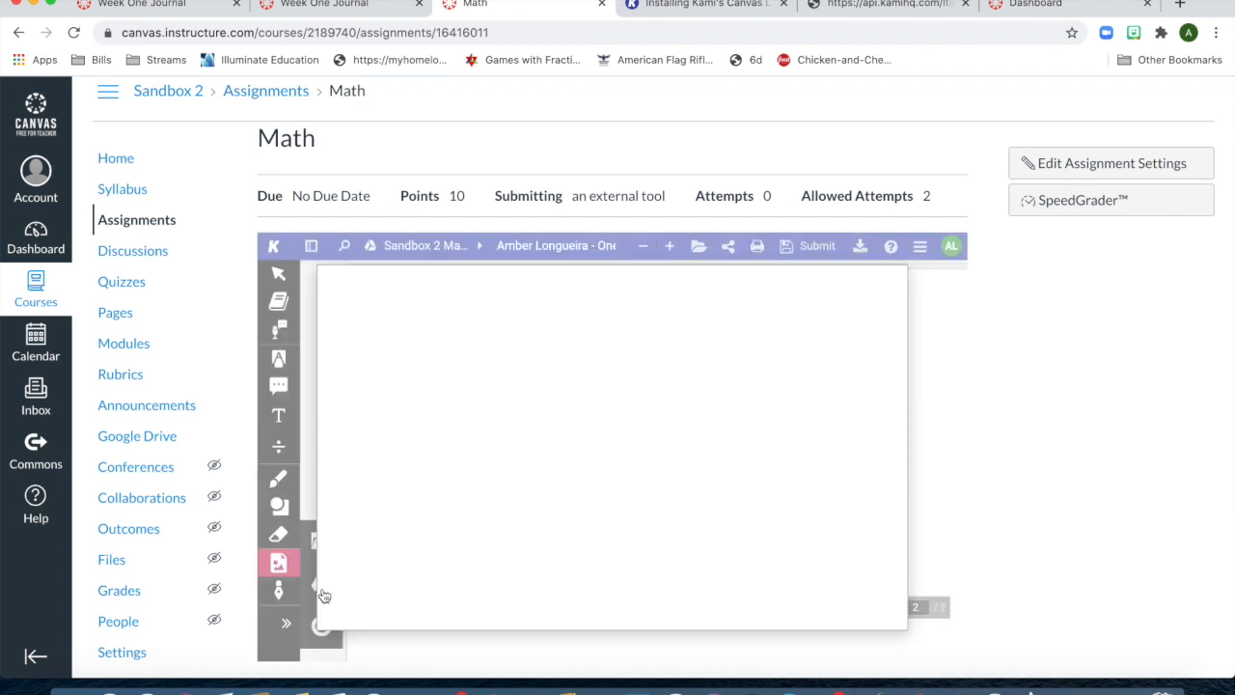
double_click(449, 485)
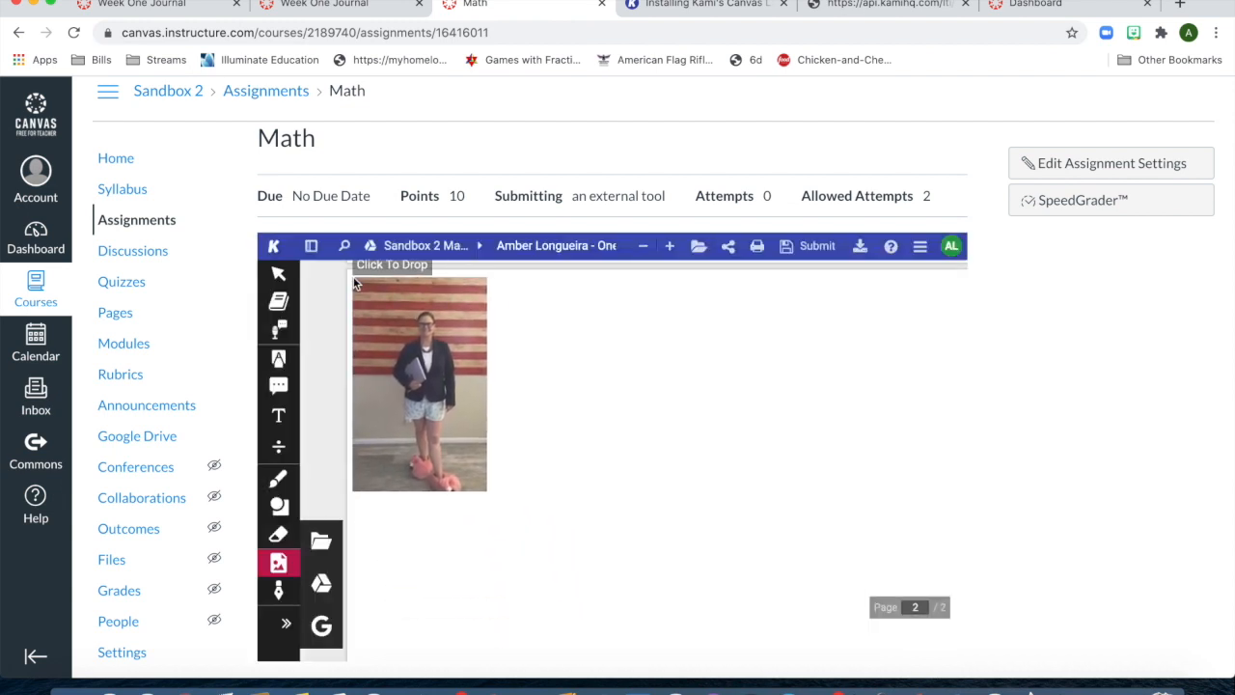
left_click(351, 277)
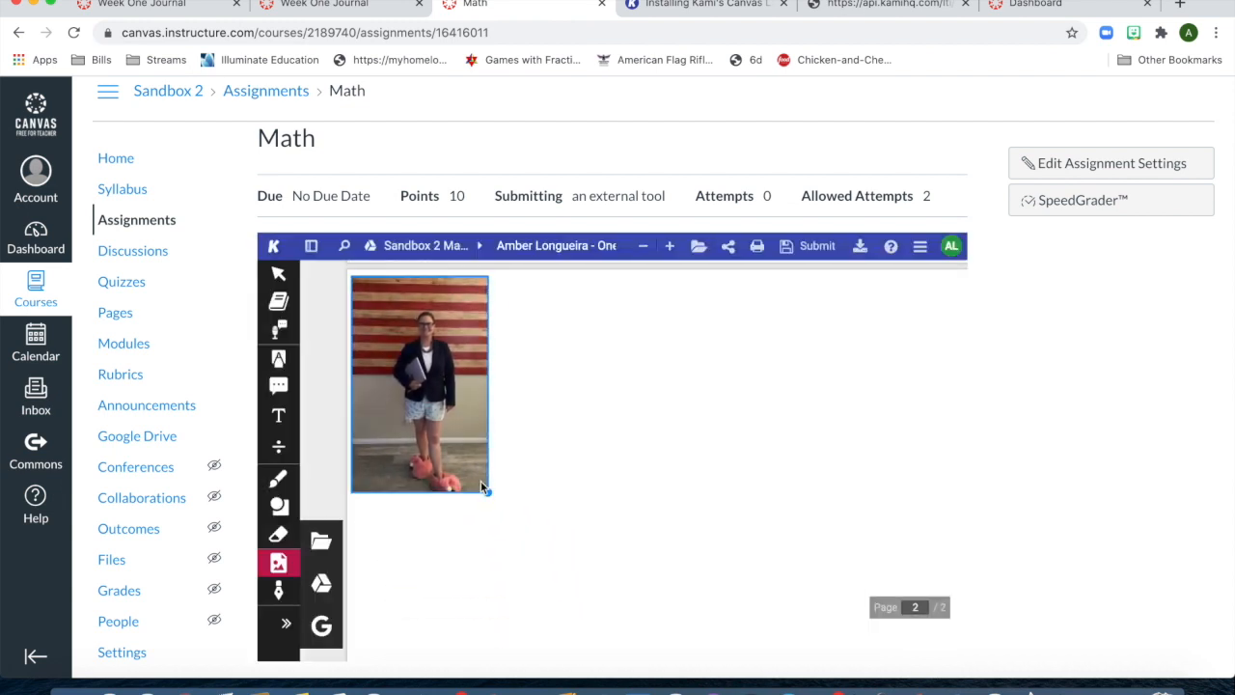
mouse_move(488, 492)
left_click_drag(487, 492, 931, 685)
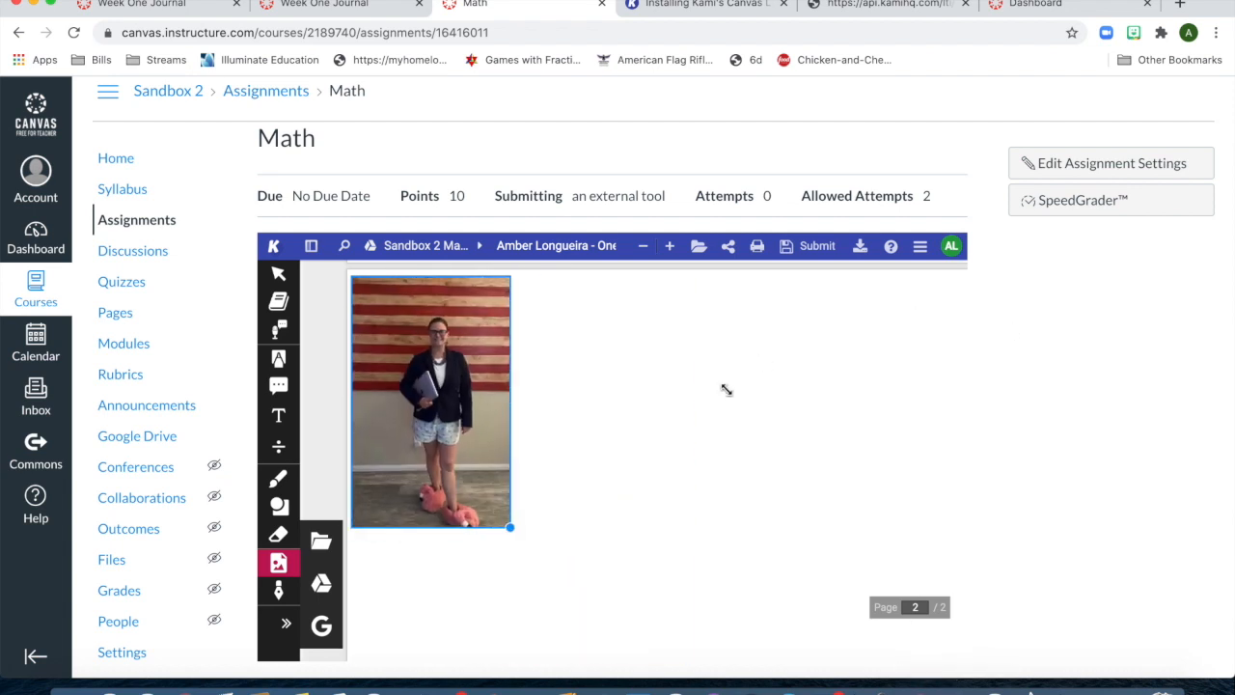
left_click(1064, 663)
Add the text answer 12 in red on the answer line of equation 1 on the first page.
scroll(912, 431, "up", 10)
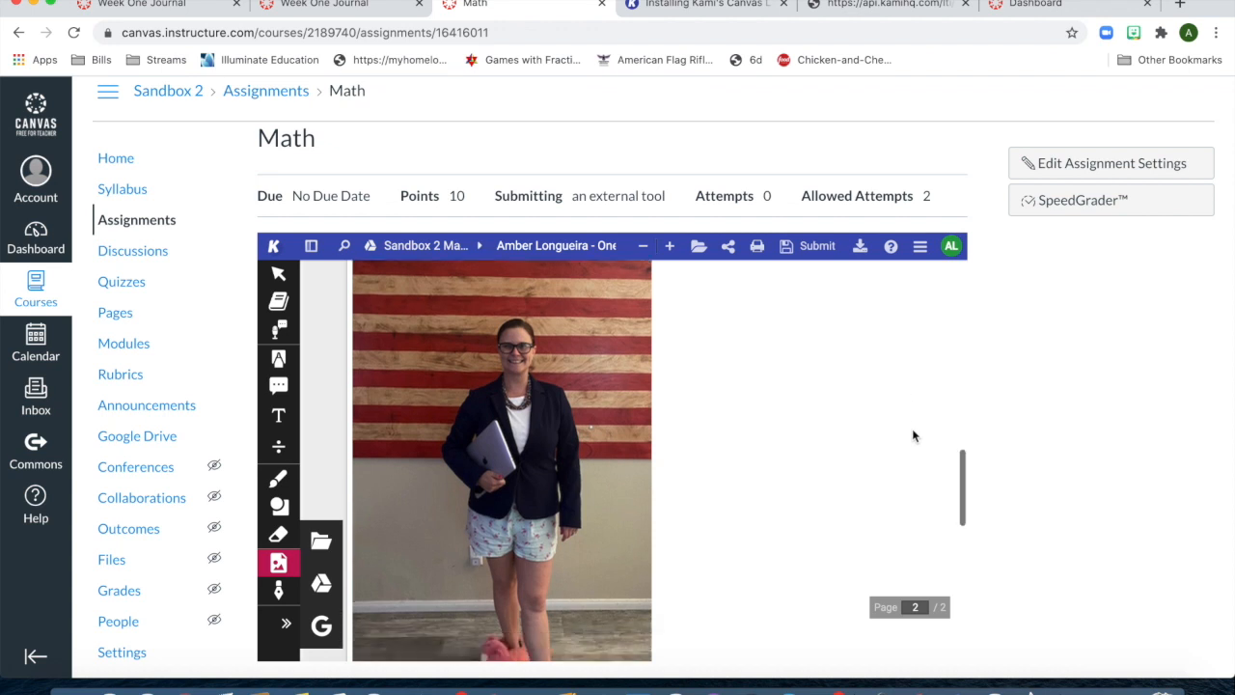
scroll(912, 436, "up", 2)
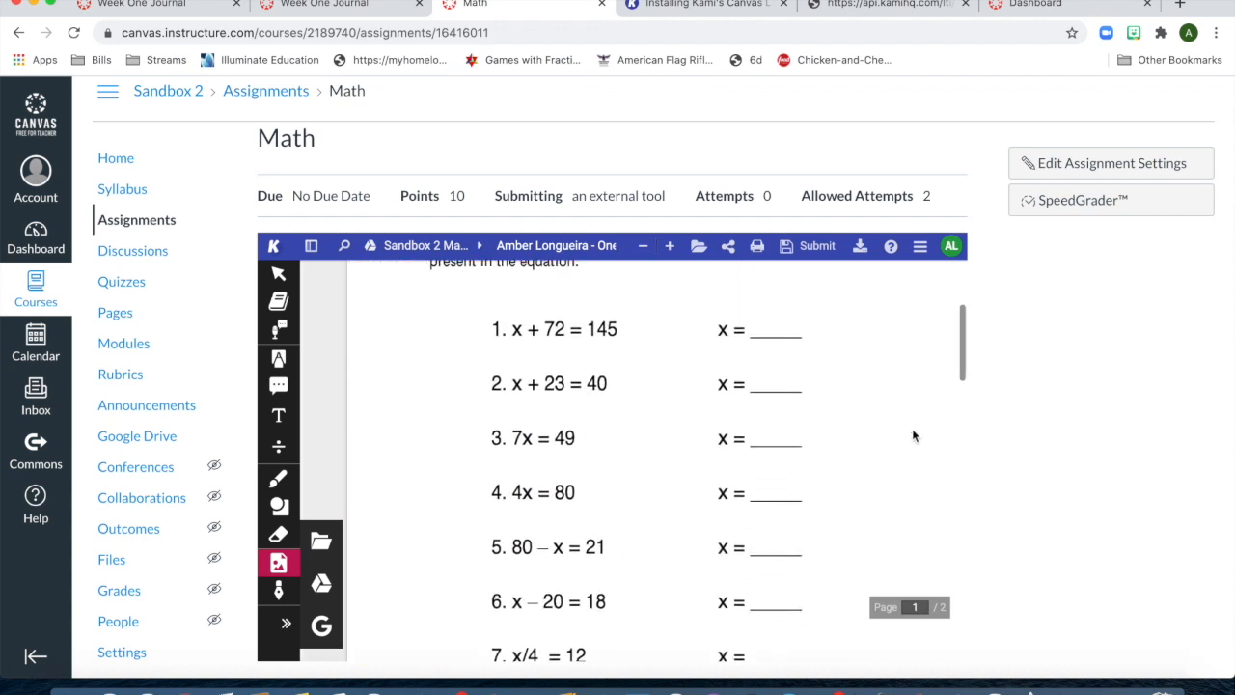
left_click(279, 415)
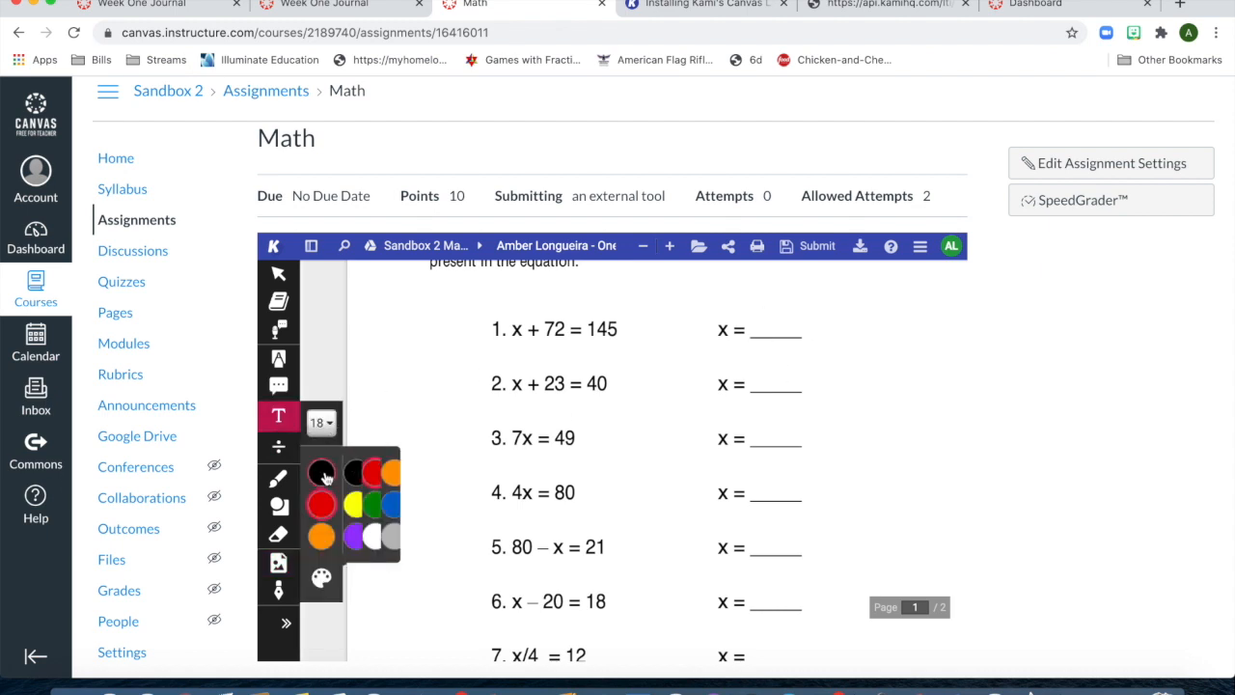
left_click(778, 320)
scroll(778, 320, "up", 3)
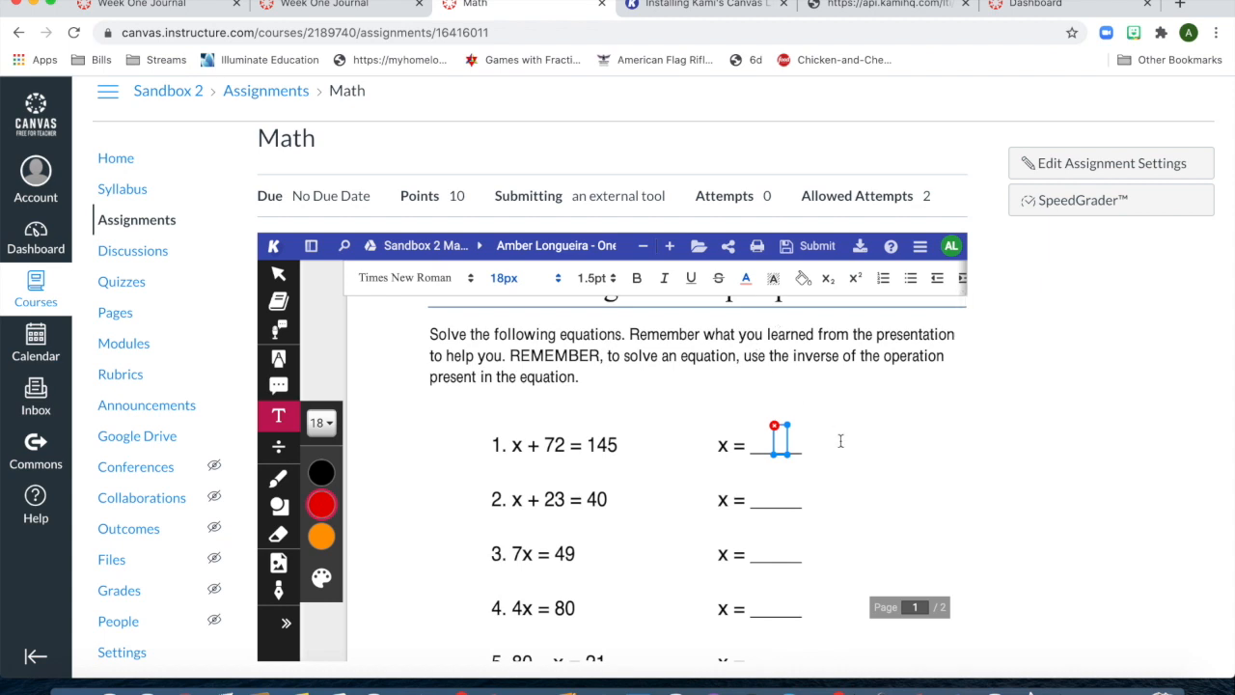
type("12")
left_click(946, 474)
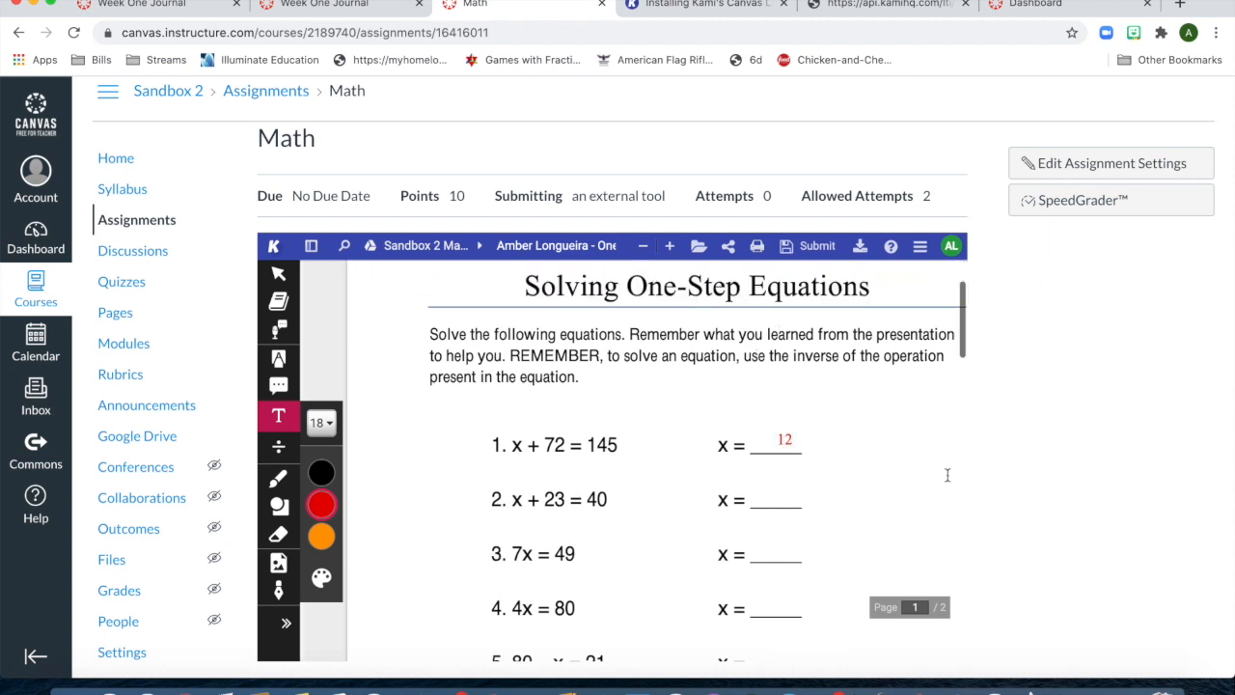
Look over both worksheet pages and submit the document to the Math assignment.
scroll(947, 475, "down", 15)
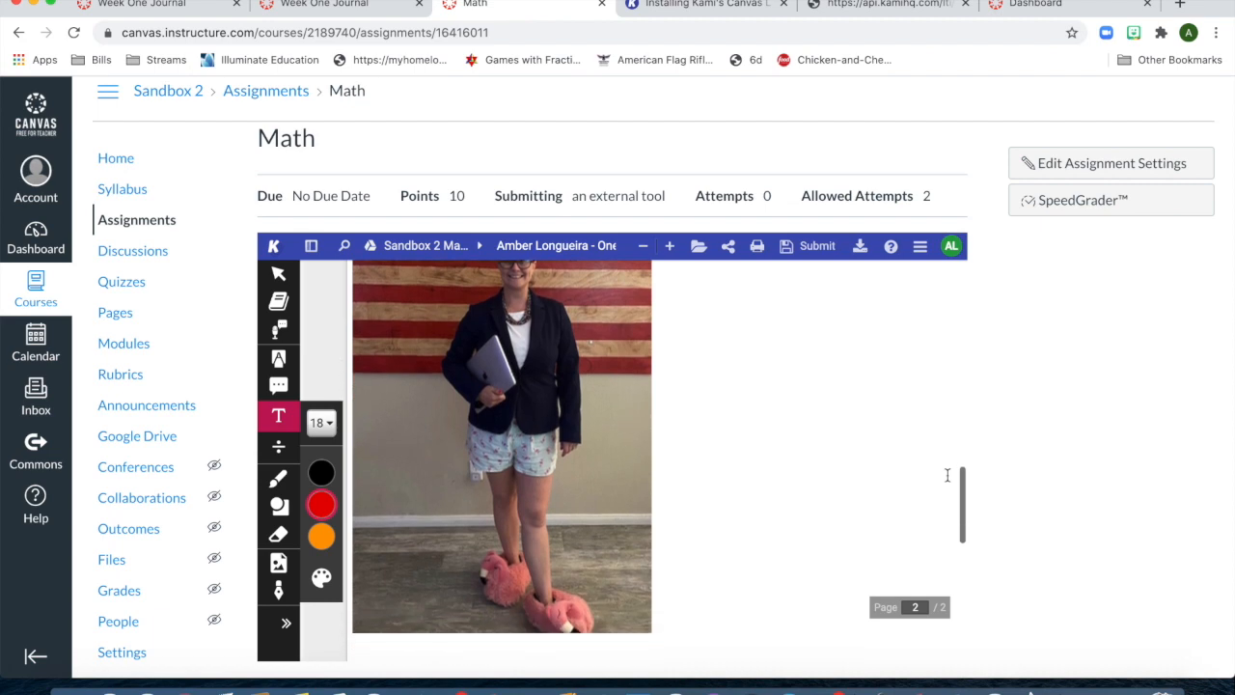
scroll(947, 474, "up", 15)
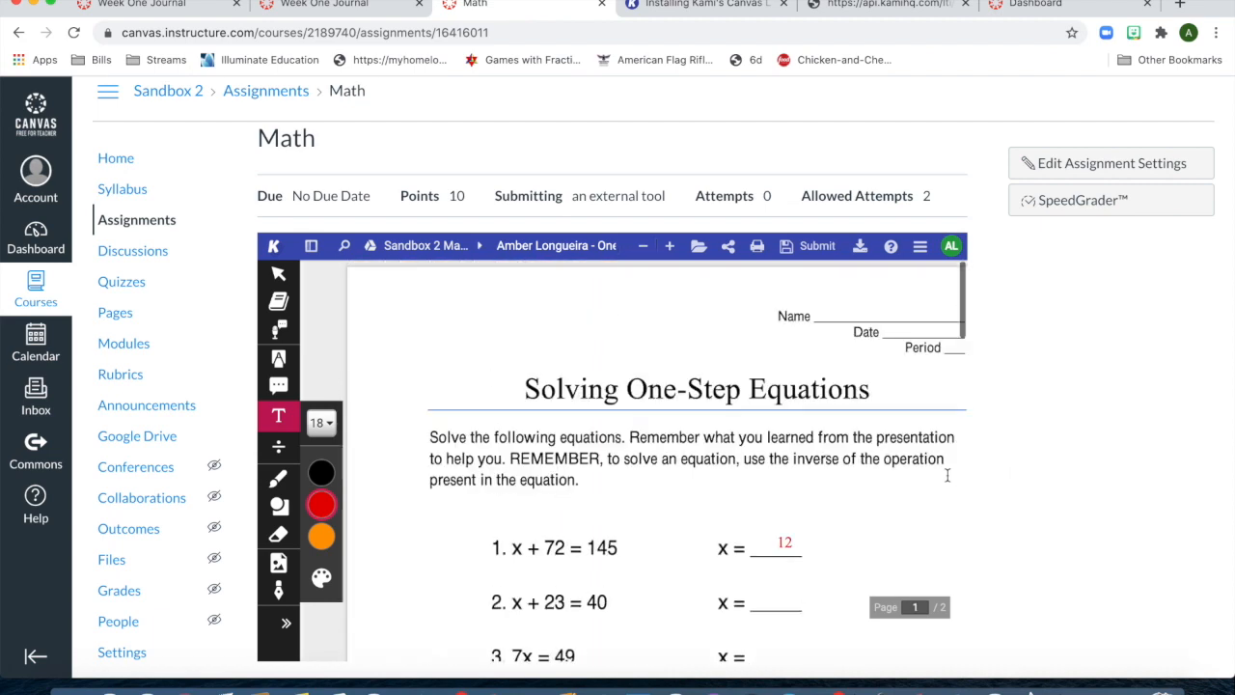
left_click(802, 253)
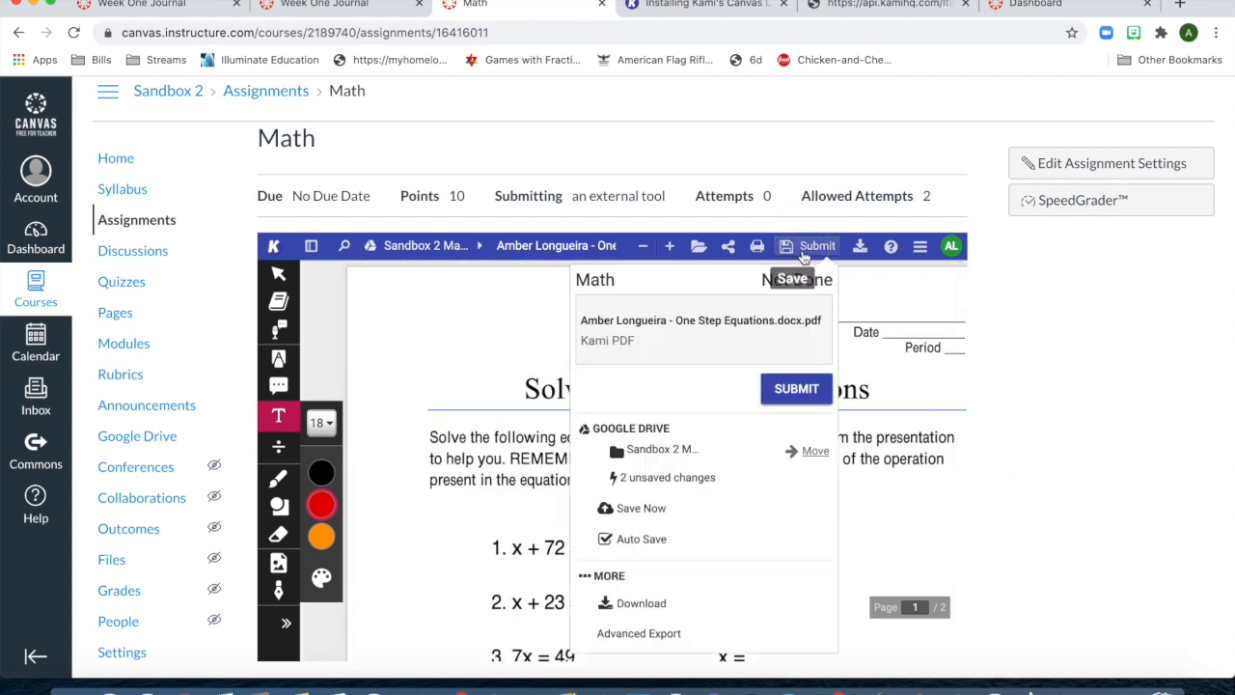
left_click(796, 396)
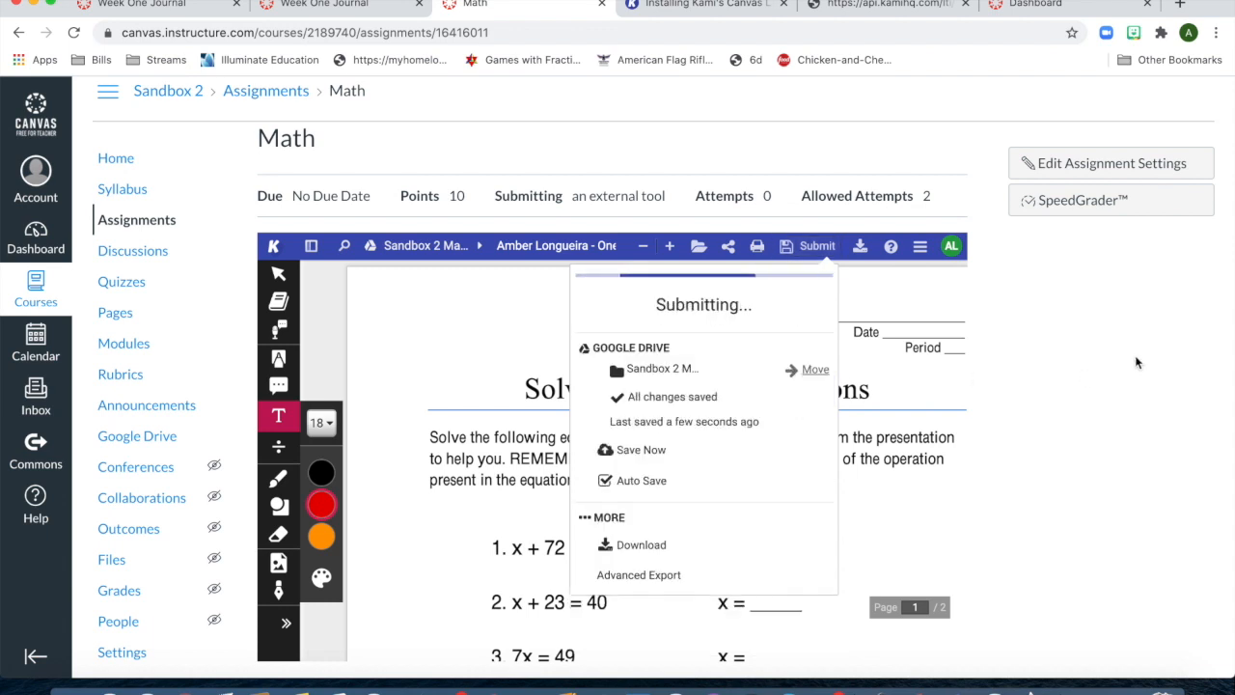
Open the Math submission in SpeedGrader, look through both pages, and return to the assignment page.
left_click(1083, 201)
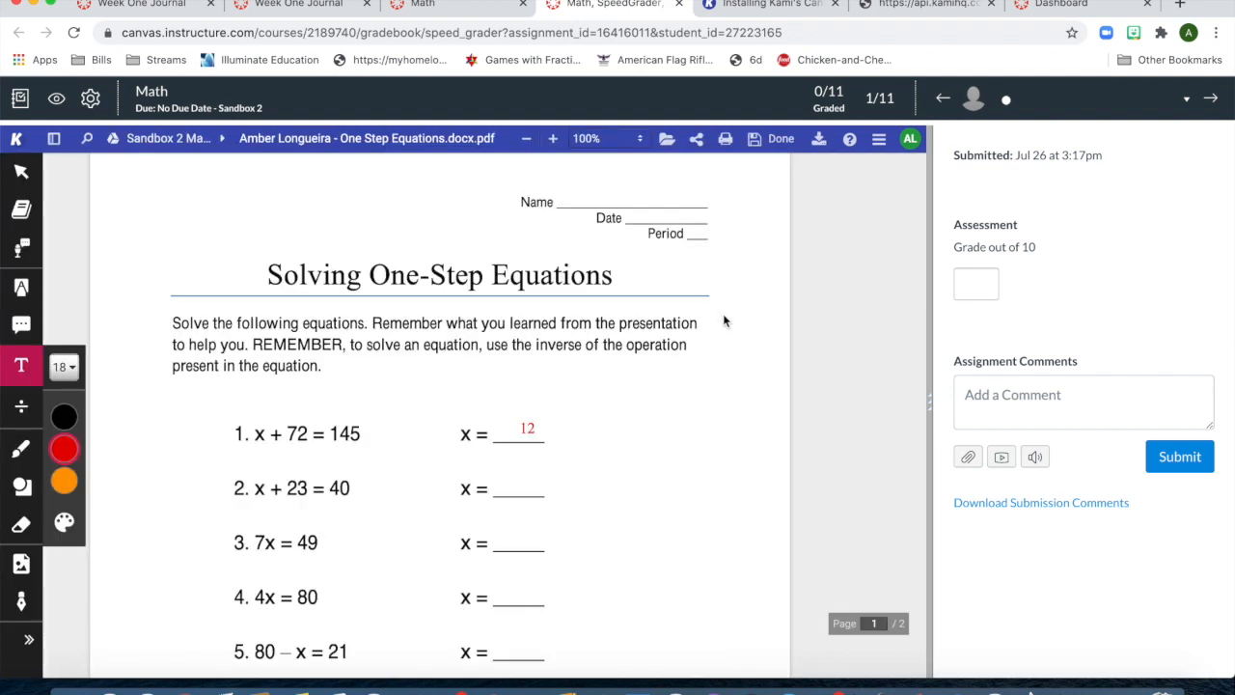
scroll(724, 322, "down", 10)
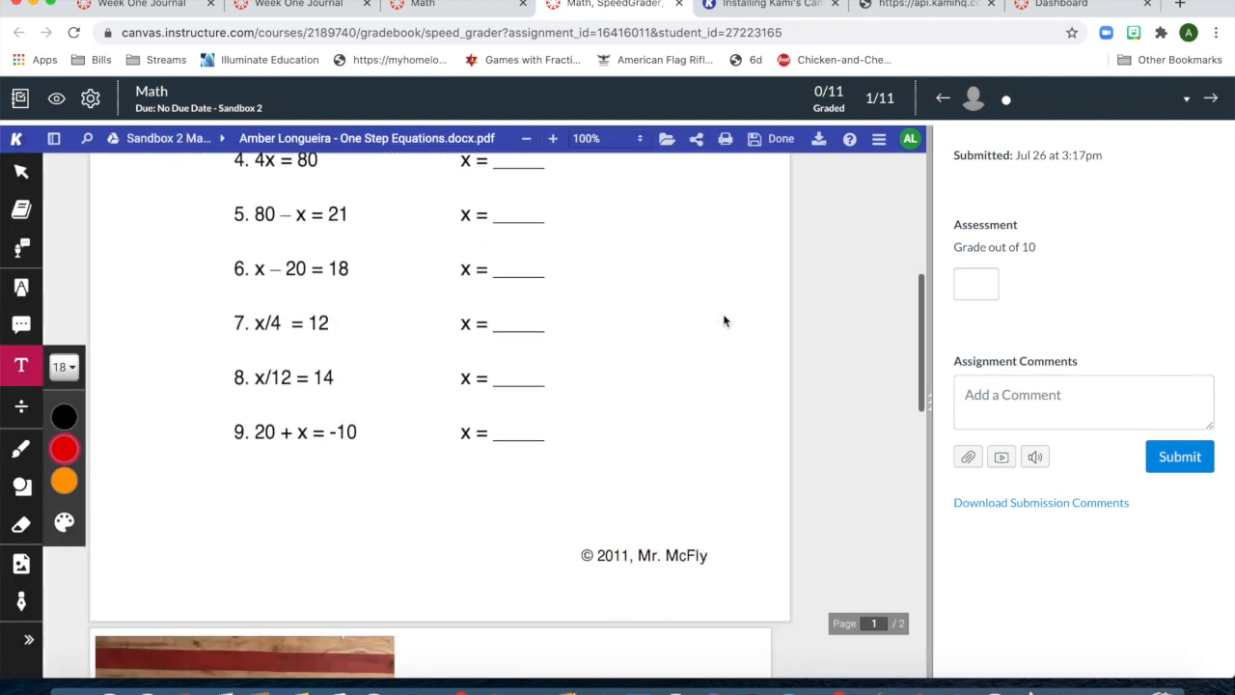
scroll(724, 322, "down", 3)
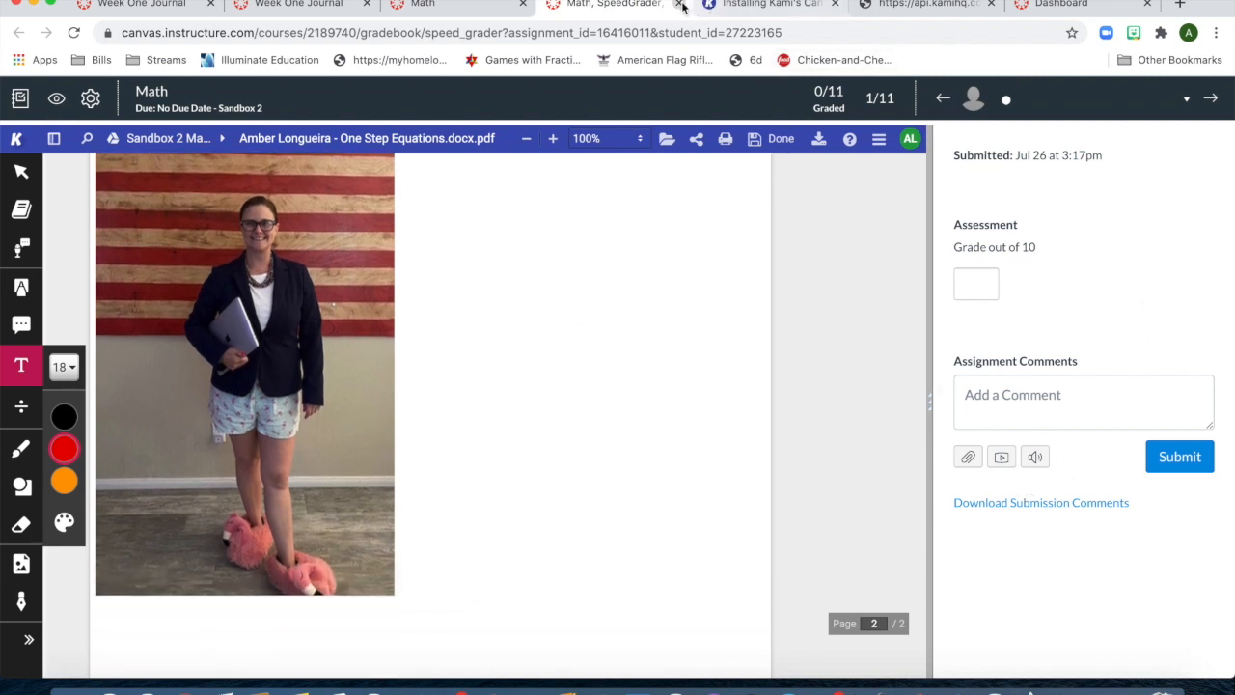
left_click(152, 93)
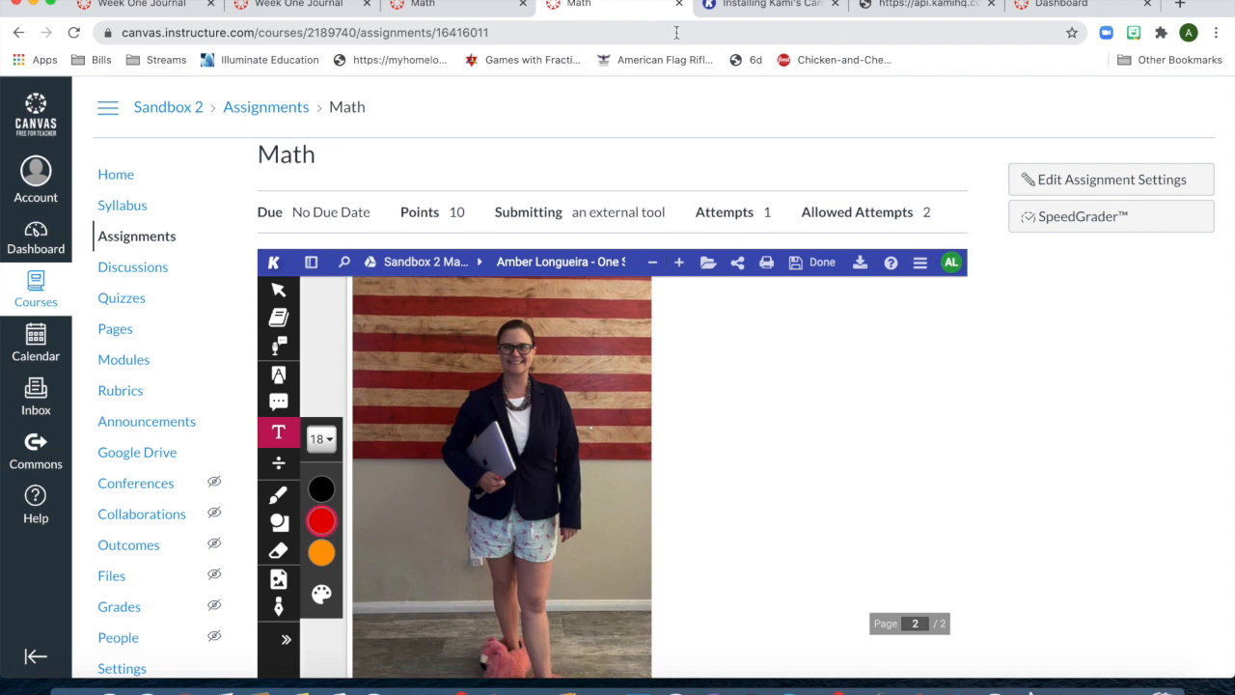
Browse the Downloads and Desktop folders for a worksheet image and open the George Washington file from the Desktop in the browser.
left_click(118, 0)
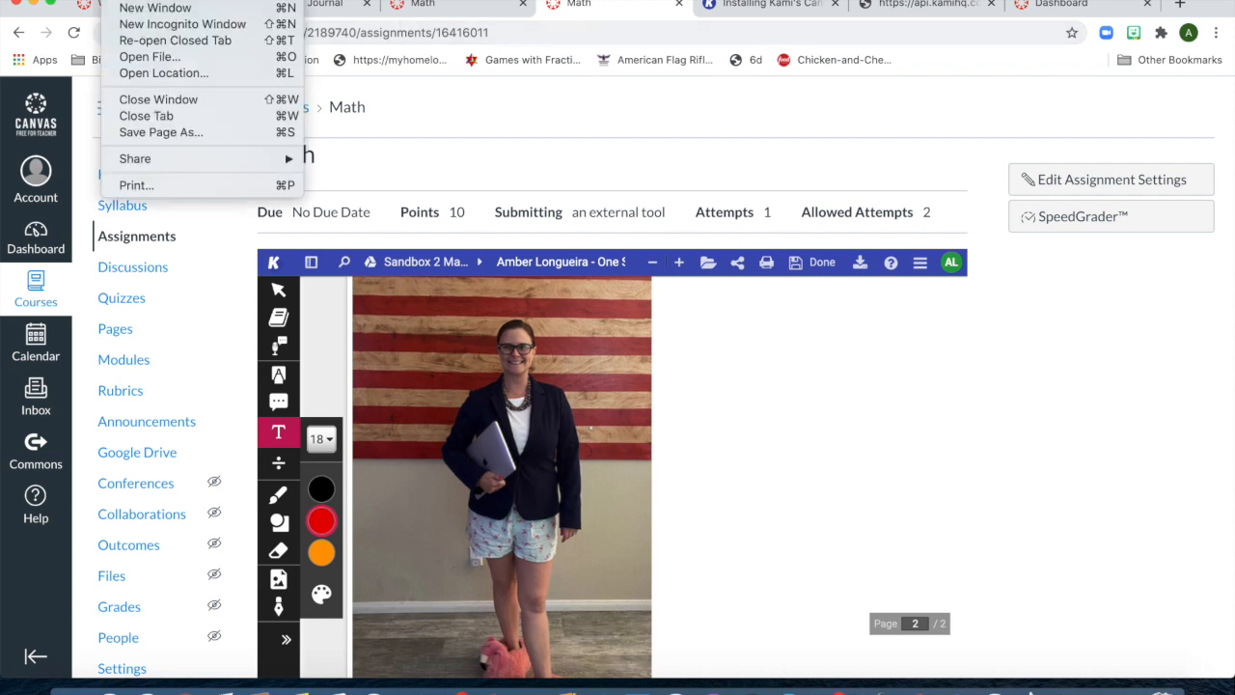
left_click(150, 56)
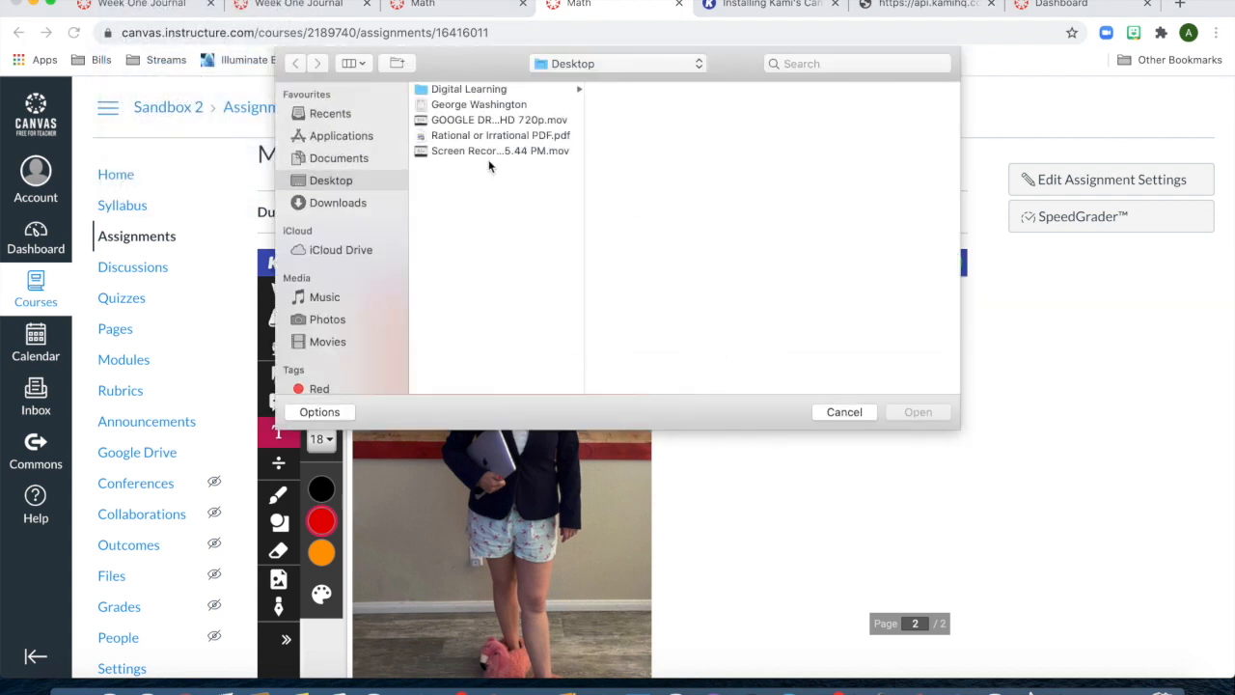
left_click(342, 203)
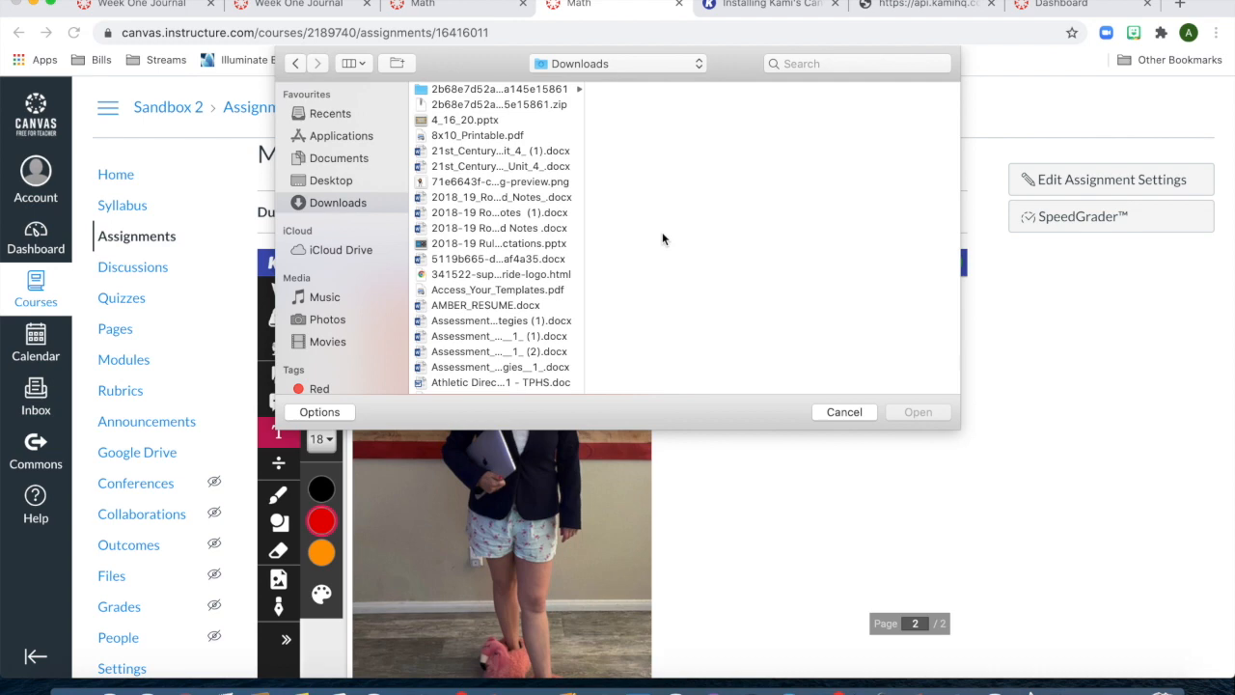
scroll(496, 258, "down", 15)
scroll(495, 257, "down", 8)
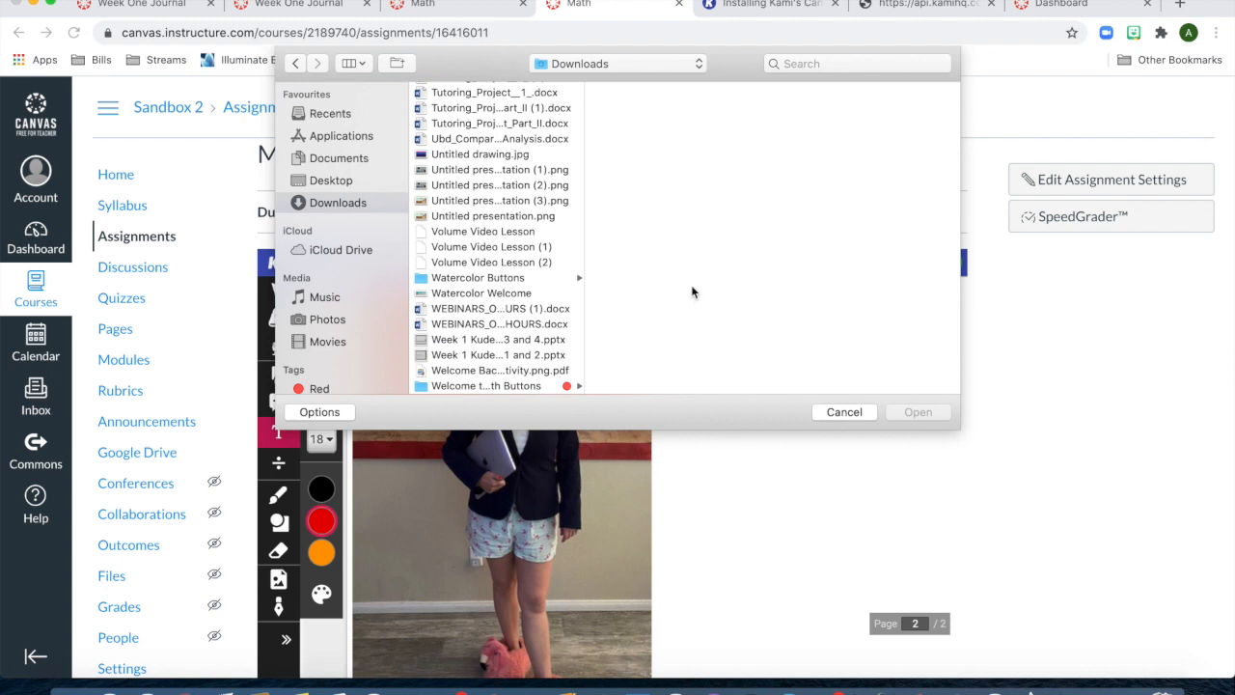
left_click(296, 63)
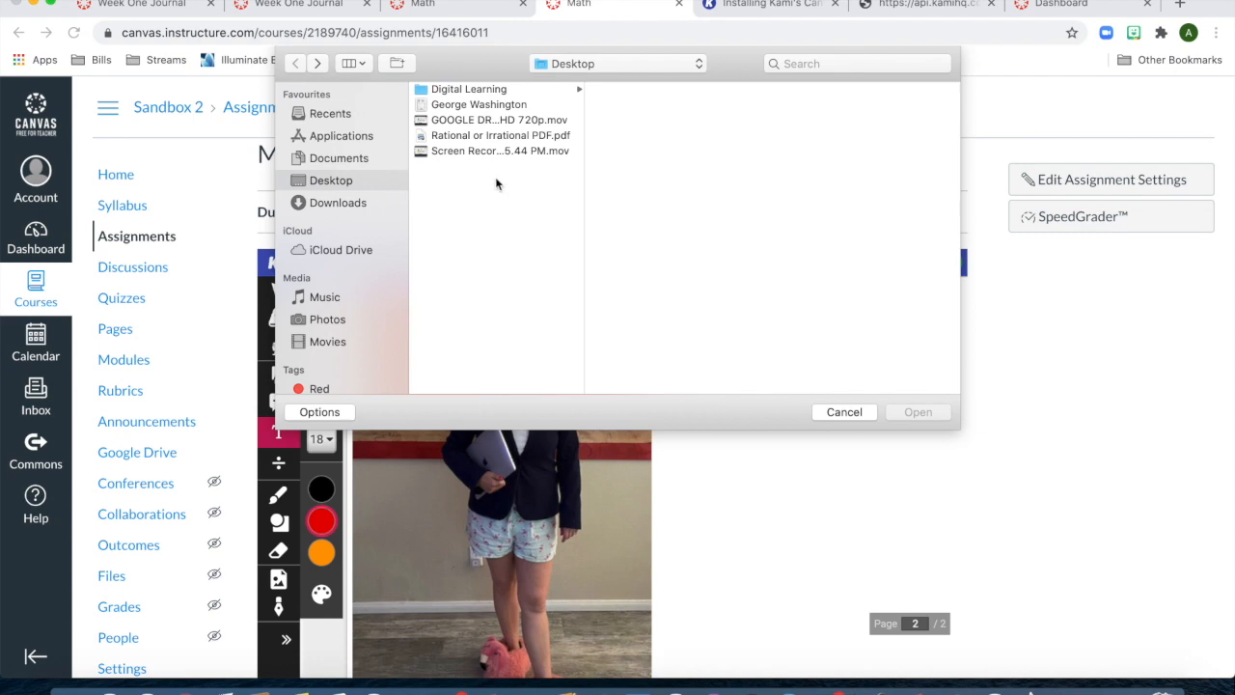
double_click(509, 104)
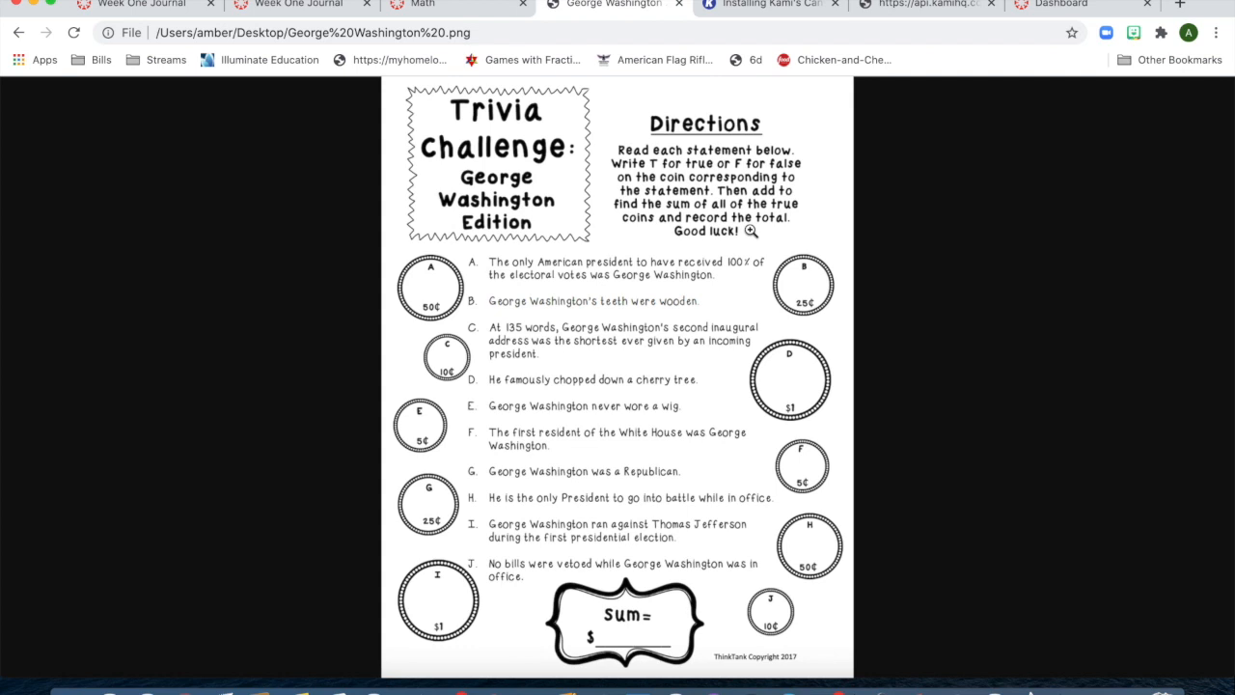
Take a full-screen screenshot of the George Washington worksheet, open its preview, and capture only the worksheet page from it.
key("super+shift+3")
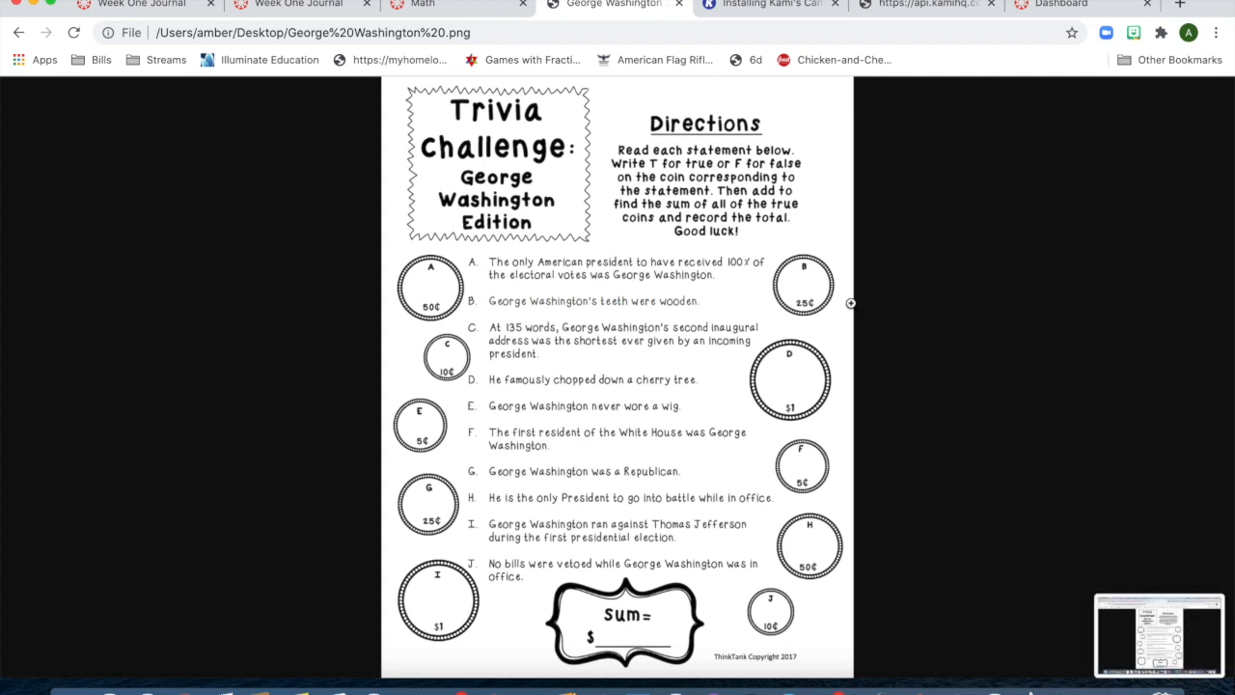
left_click(1182, 627)
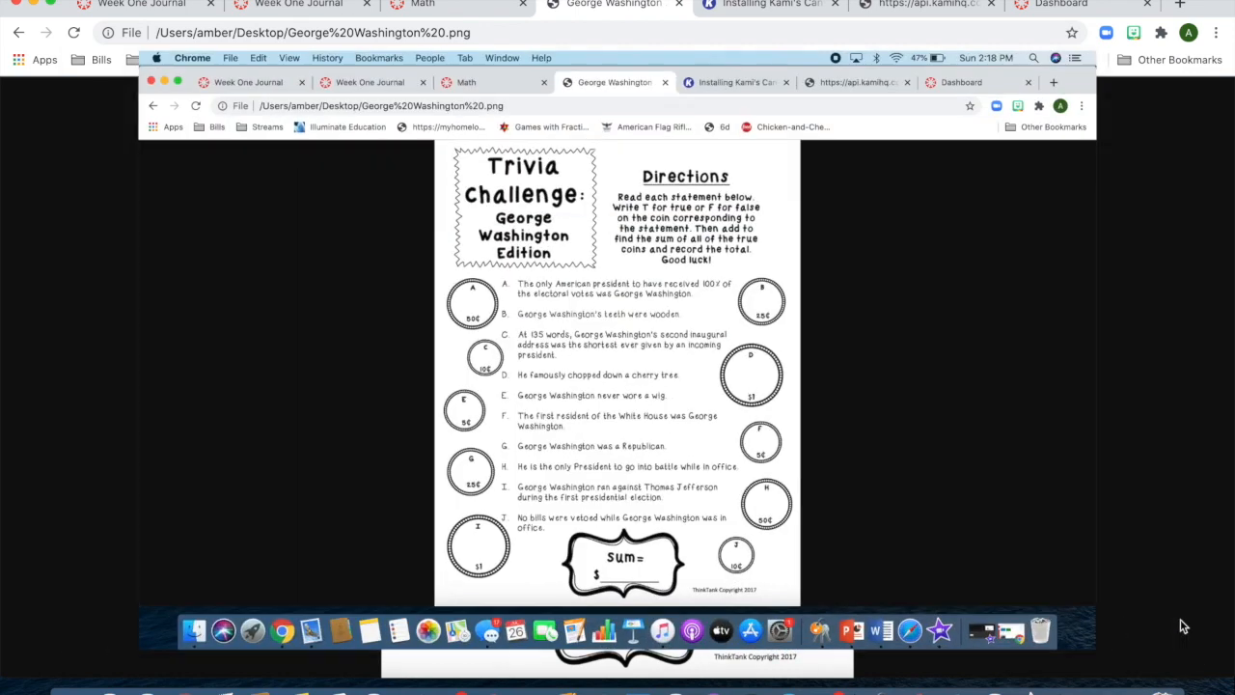
key("super+shift+4")
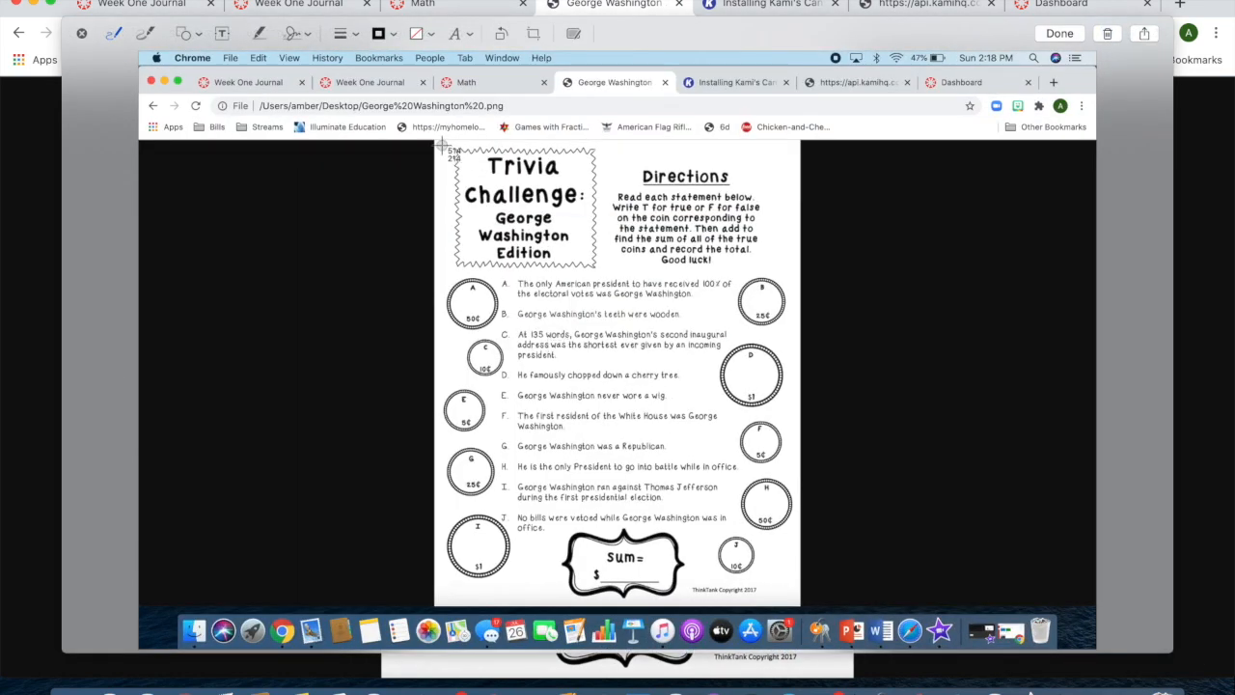
left_click_drag(440, 145, 799, 608)
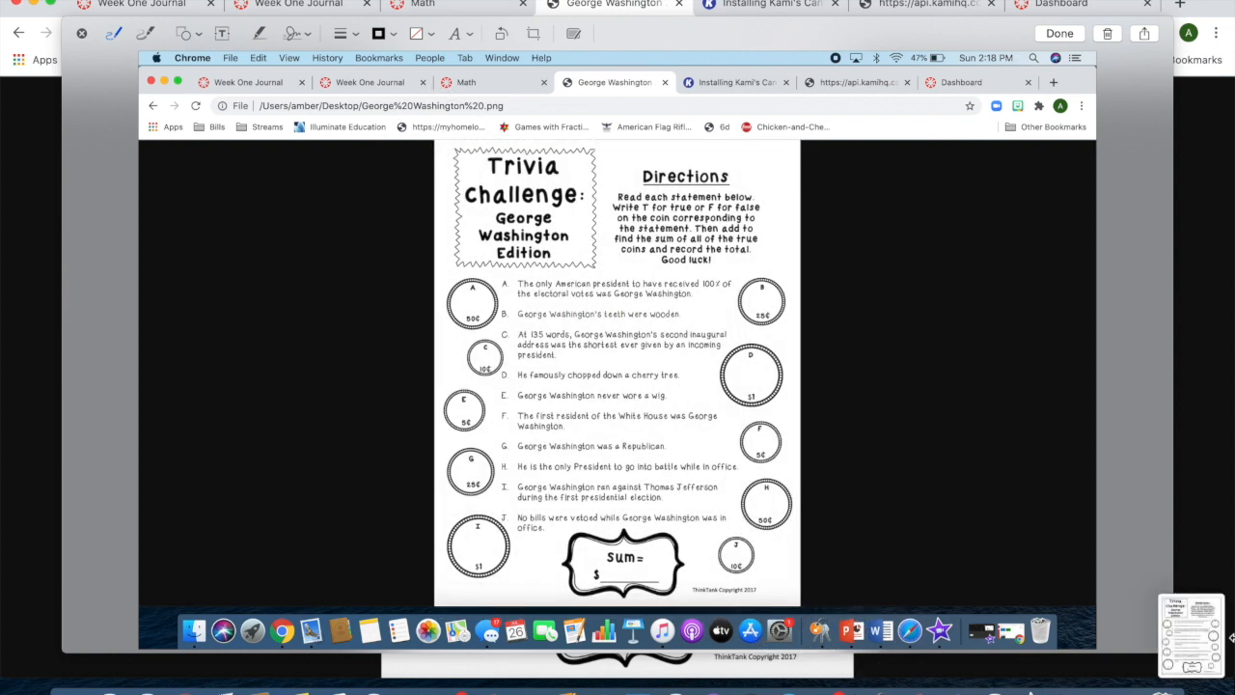
Open the cropped worksheet screenshot, check its sharing options, and finish by keeping the image.
left_click(1212, 645)
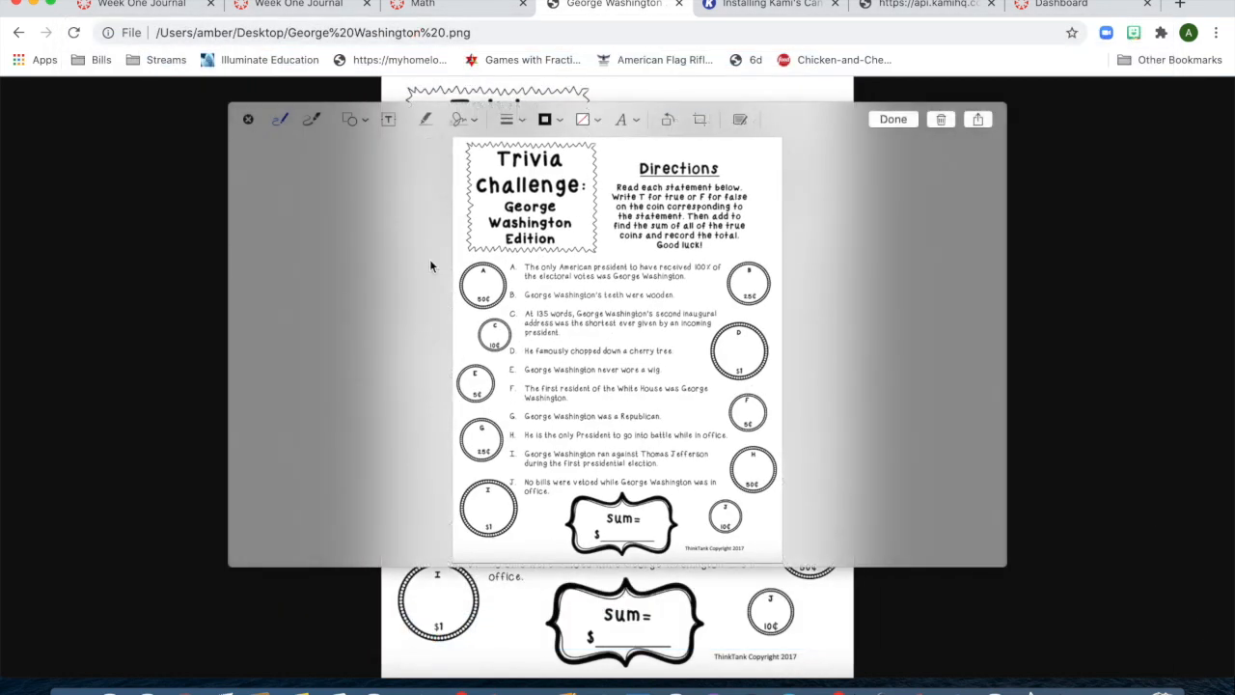
left_click(981, 121)
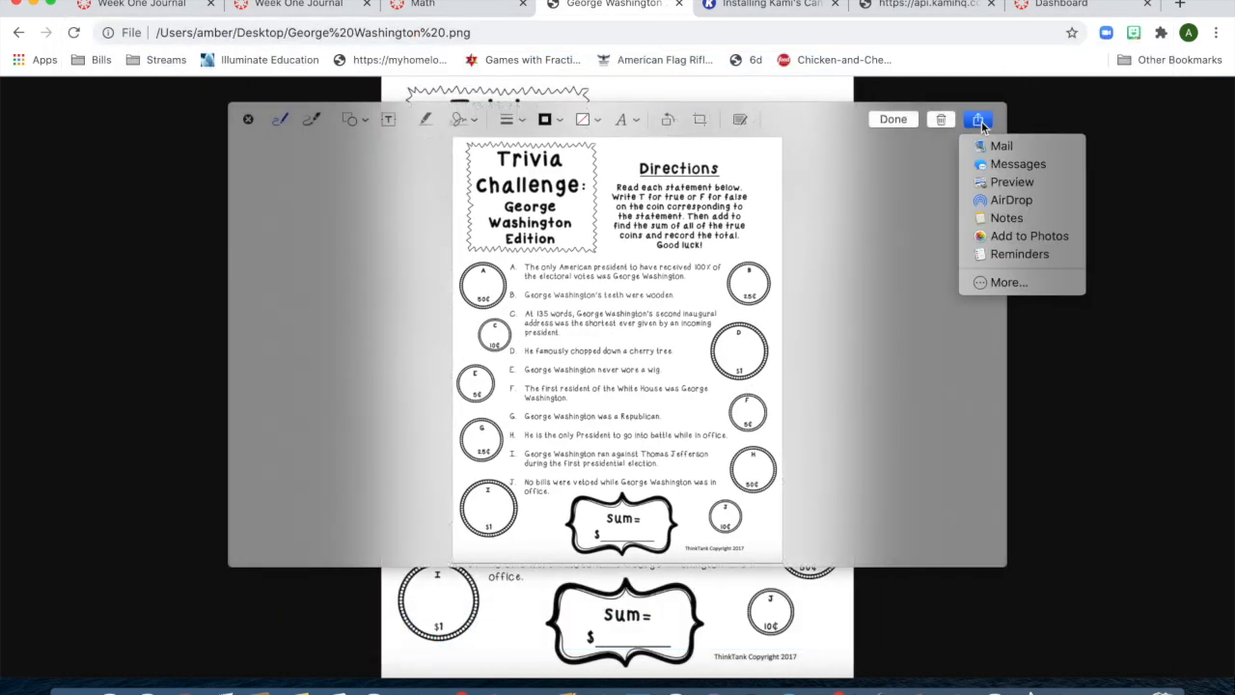
left_click(982, 124)
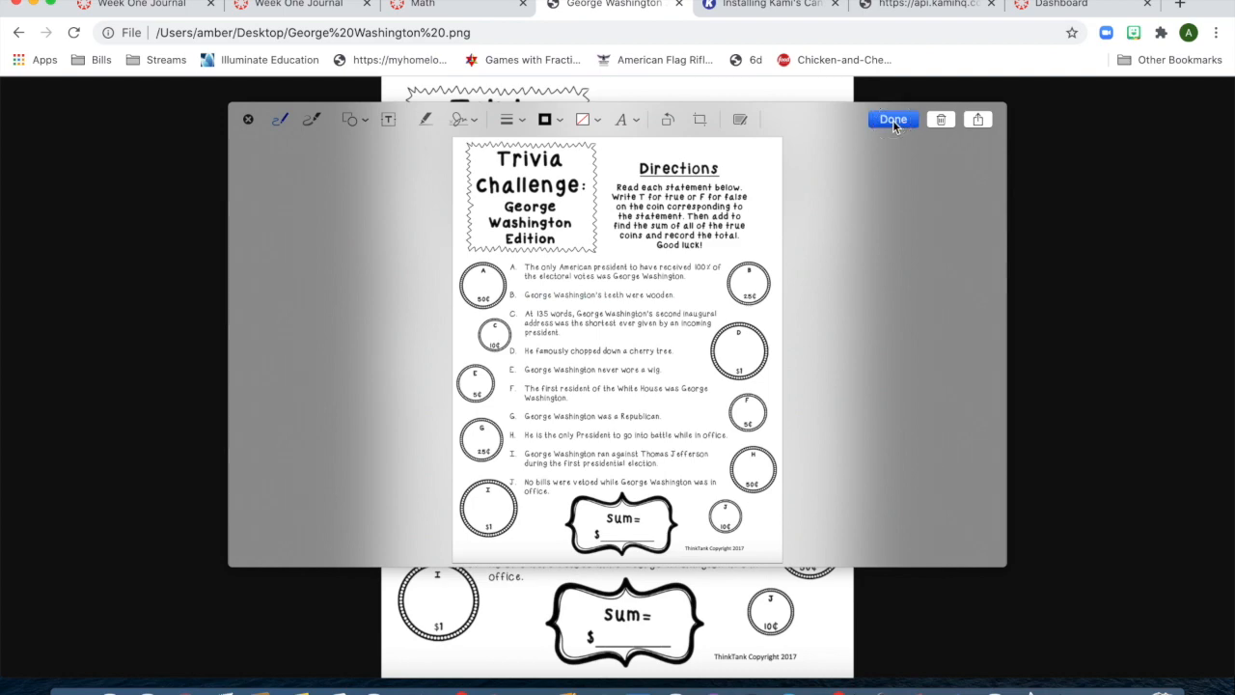
left_click(890, 120)
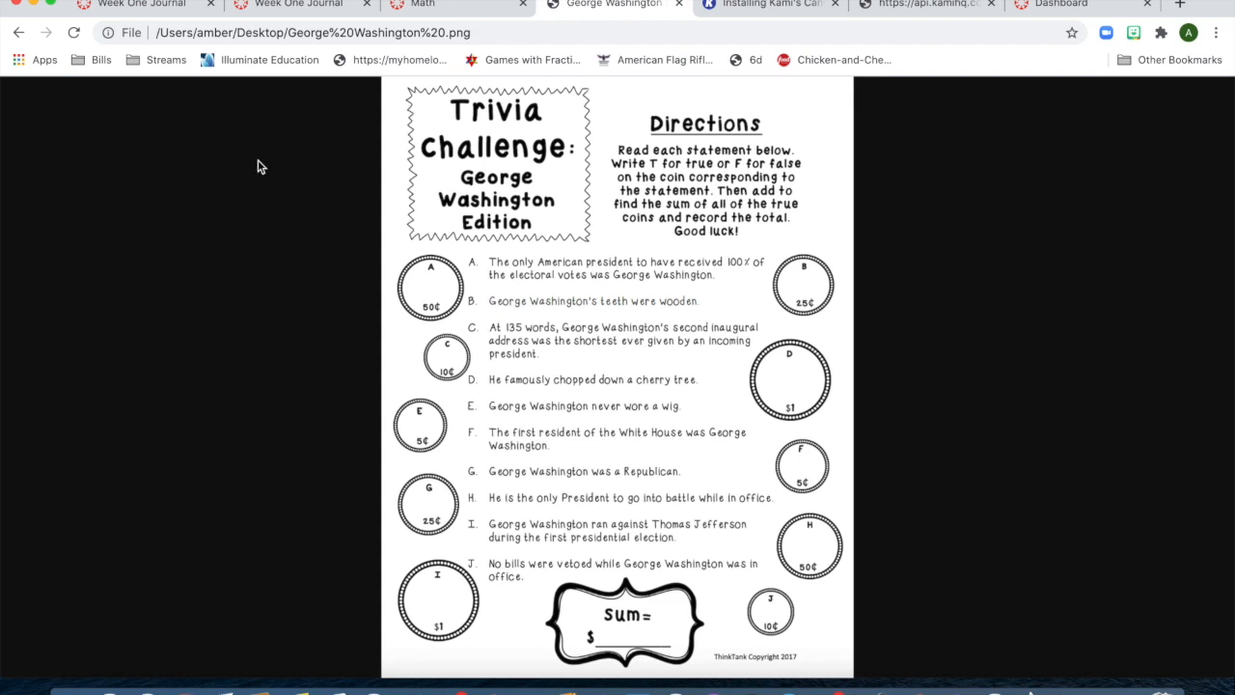
Return to the Week One Journal assignment and go to the Sandbox 2 course home page.
left_click(306, 14)
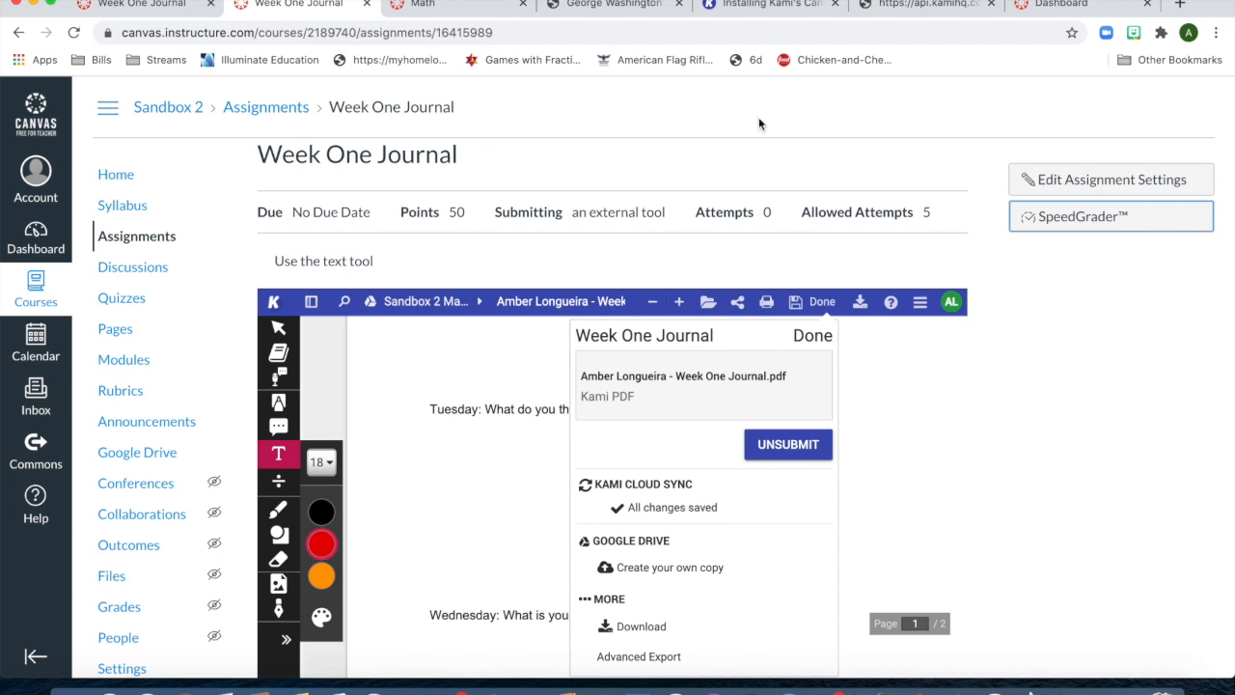
left_click(109, 184)
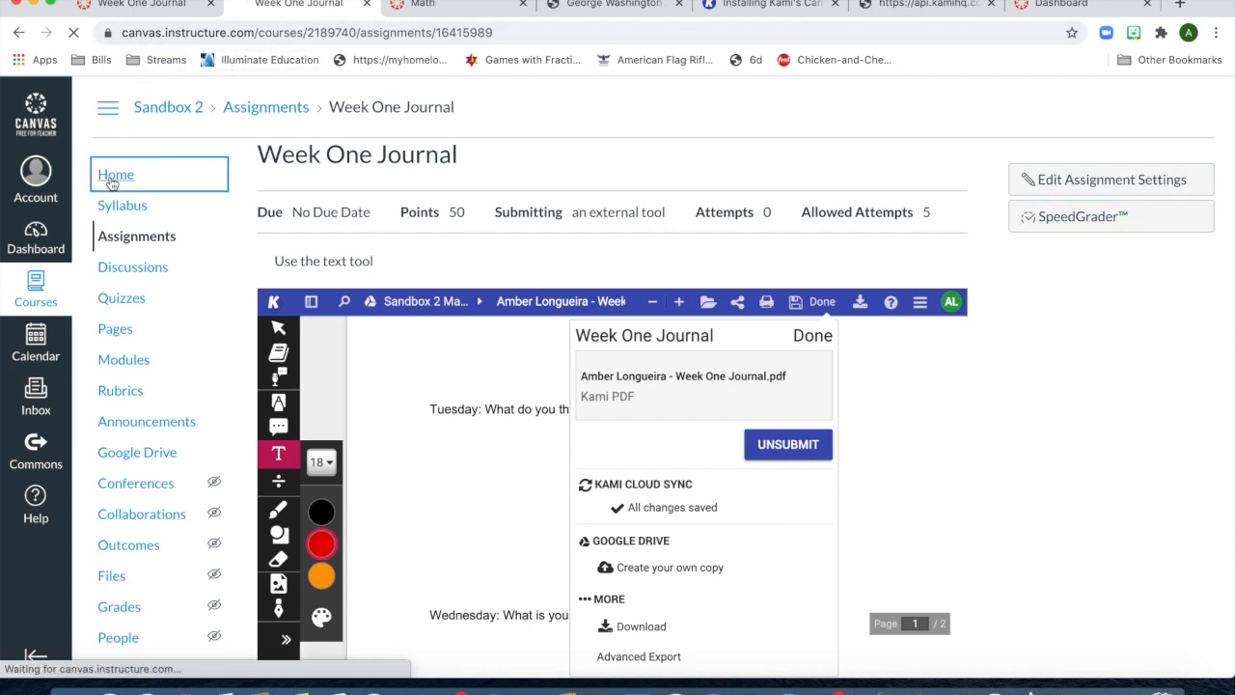